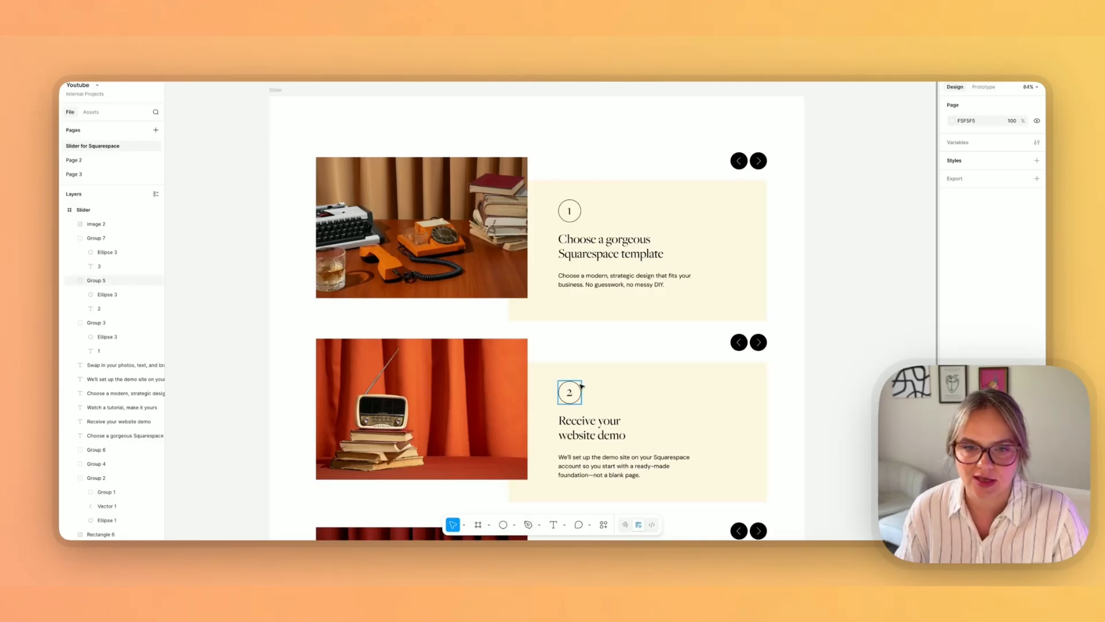
Step: Review the three-slide slider design with numbered cards and arrow buttons in the Figma file
{"action": "scroll", "coordinate": [587, 409], "scroll_direction": "down", "scroll_amount": 5}
{"action": "scroll", "coordinate": [576, 424], "scroll_direction": "up", "scroll_amount": 3}
{"action": "scroll", "coordinate": [577, 425], "scroll_direction": "up", "scroll_amount": 3}
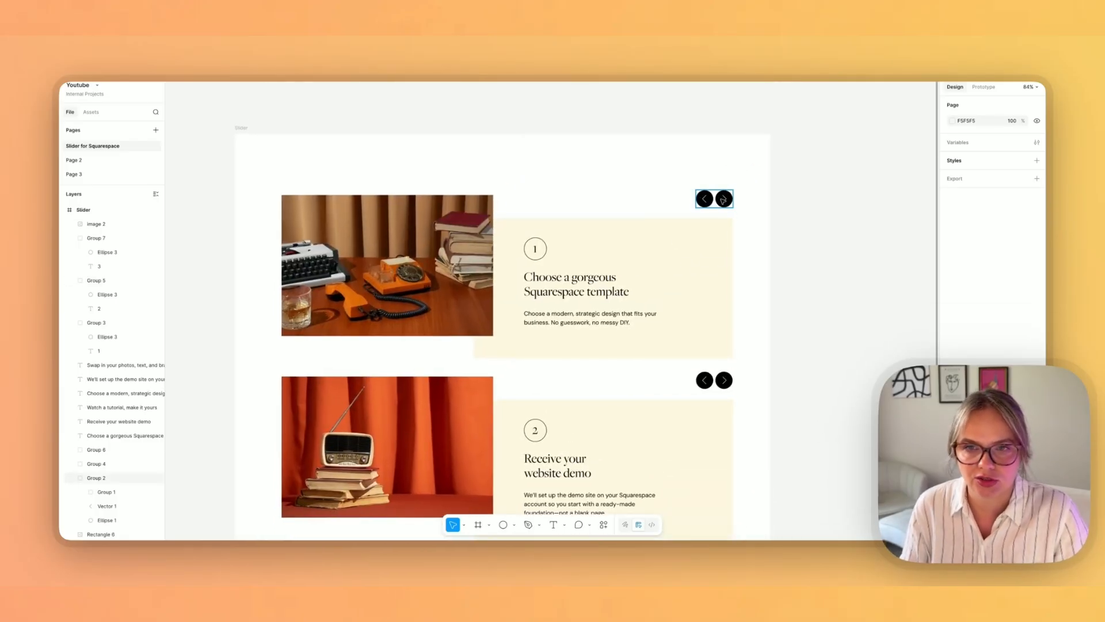
{"action": "scroll", "coordinate": [533, 341], "scroll_direction": "down", "scroll_amount": 2}
{"action": "scroll", "coordinate": [533, 340], "scroll_direction": "left", "scroll_amount": 2}
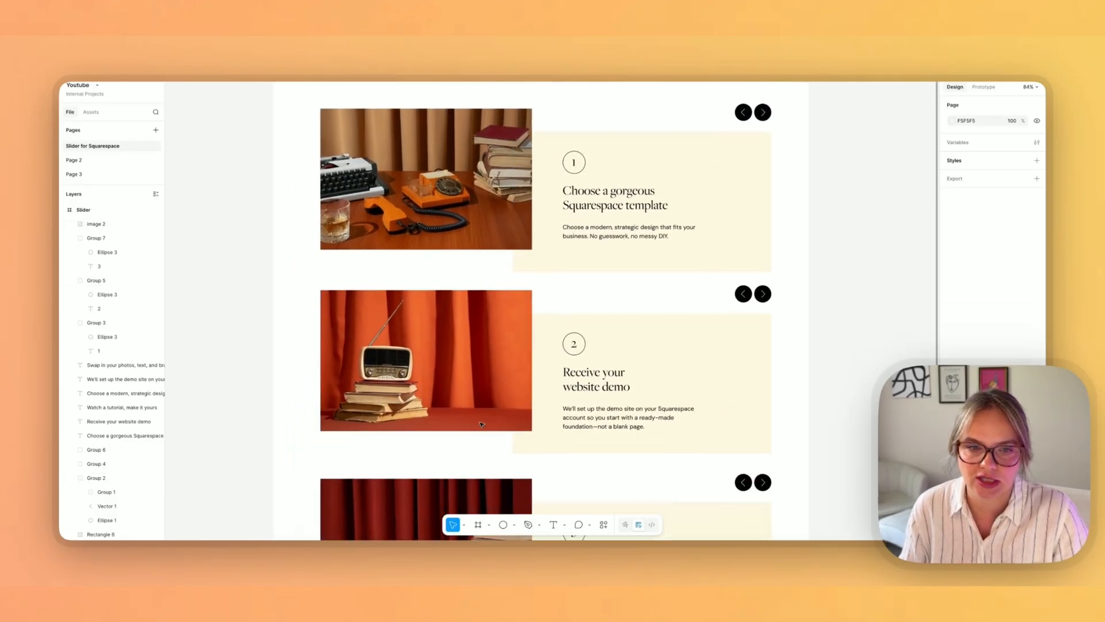
{"action": "scroll", "coordinate": [485, 424], "scroll_direction": "up", "scroll_amount": 1}
{"action": "scroll", "coordinate": [485, 424], "scroll_direction": "down", "scroll_amount": 4}
{"action": "scroll", "coordinate": [485, 424], "scroll_direction": "up", "scroll_amount": 3}
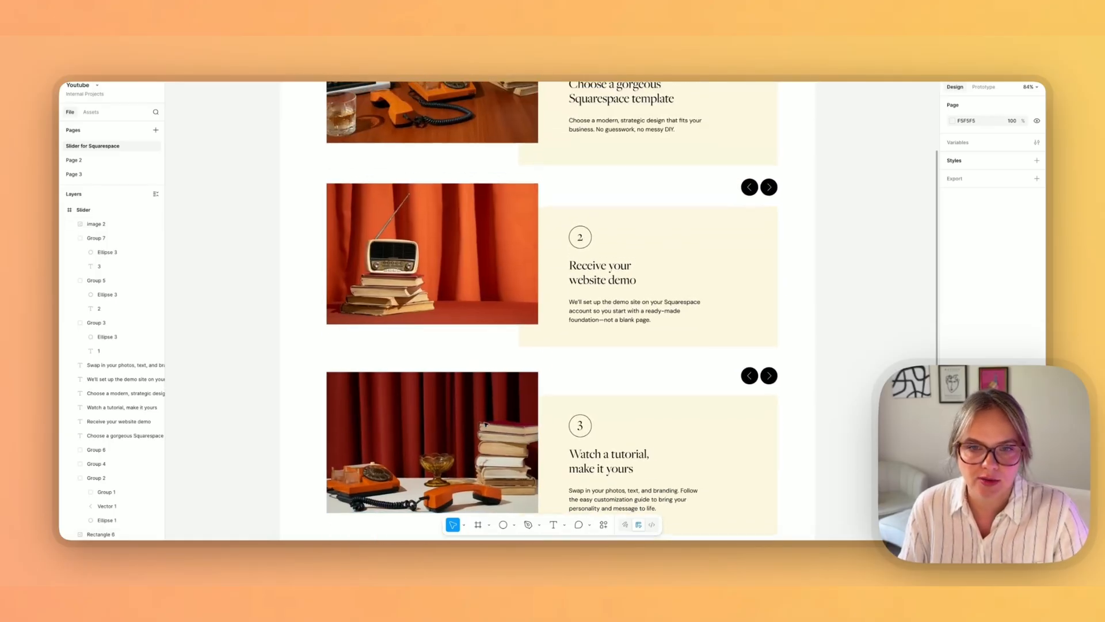
{"action": "scroll", "coordinate": [485, 424], "scroll_direction": "up", "scroll_amount": 3}
{"action": "scroll", "coordinate": [533, 358], "scroll_direction": "down", "scroll_amount": 1}
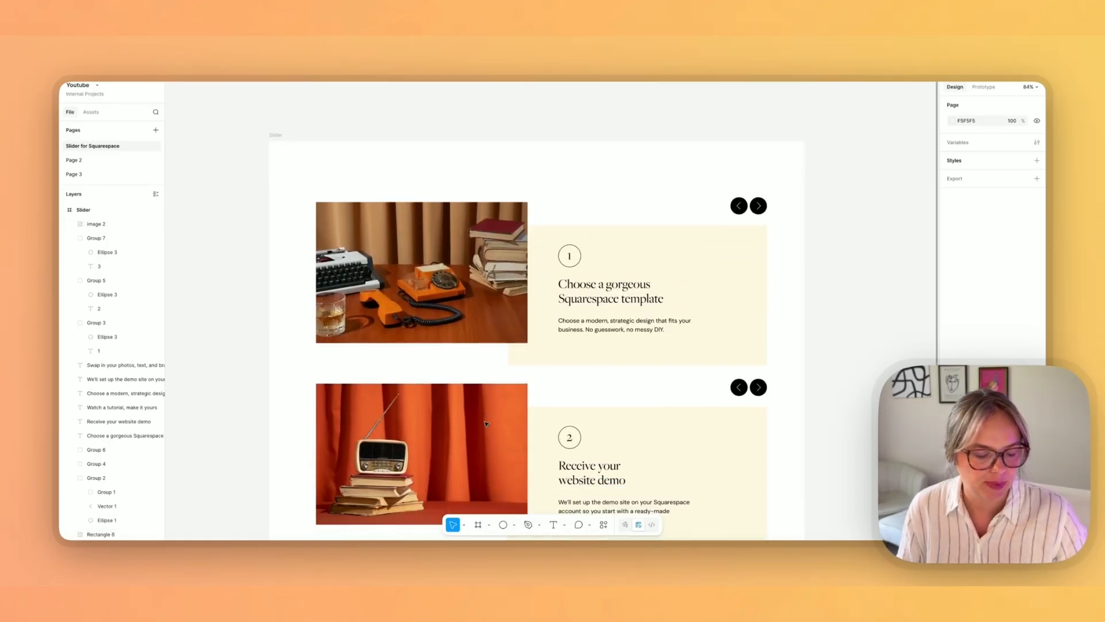
{"action": "scroll", "coordinate": [534, 358], "scroll_direction": "up", "scroll_amount": 2}
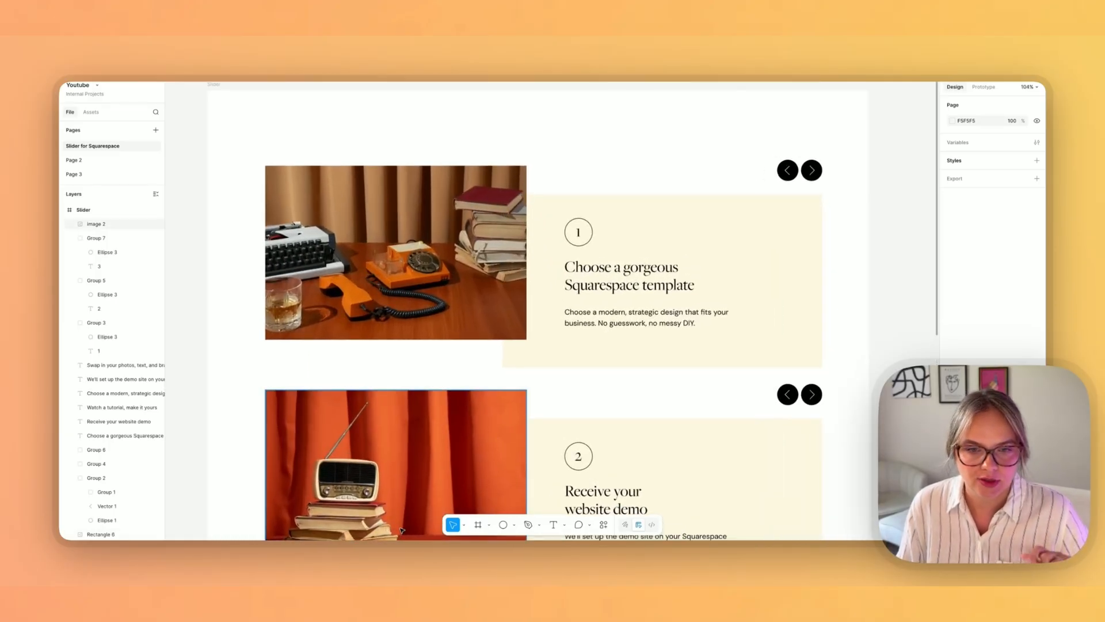
Step: Switch to the browser, open the Slider page in the editor, and add a blank section
{"action": "left_click", "coordinate": [358, 541]}
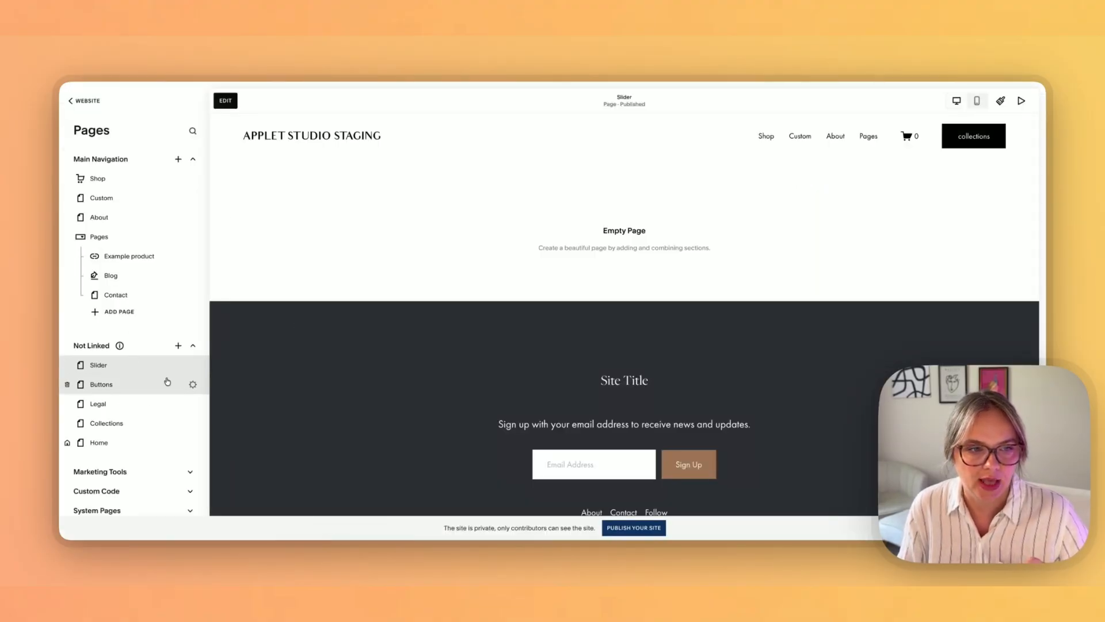
{"action": "left_click", "coordinate": [225, 101]}
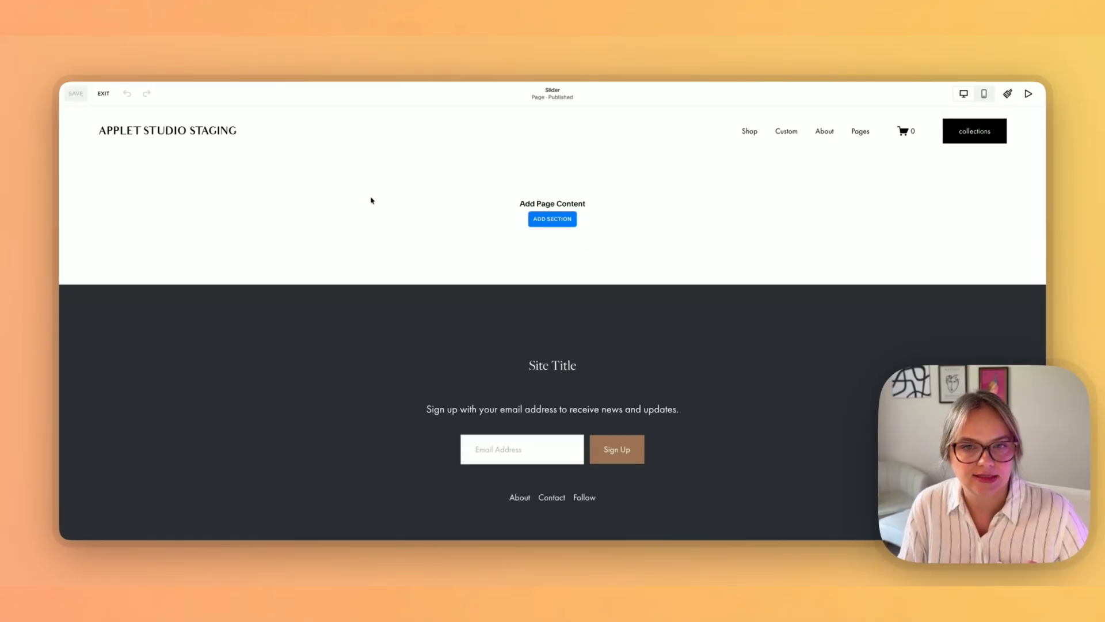
{"action": "left_click", "coordinate": [546, 218]}
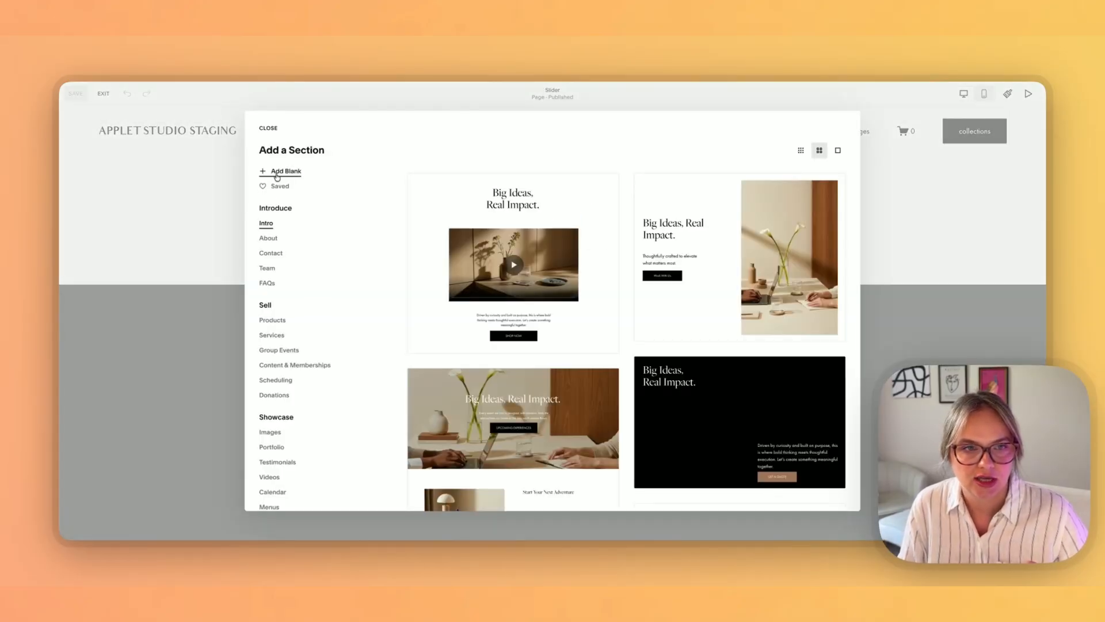
{"action": "left_click", "coordinate": [277, 175]}
{"action": "left_click", "coordinate": [289, 195]}
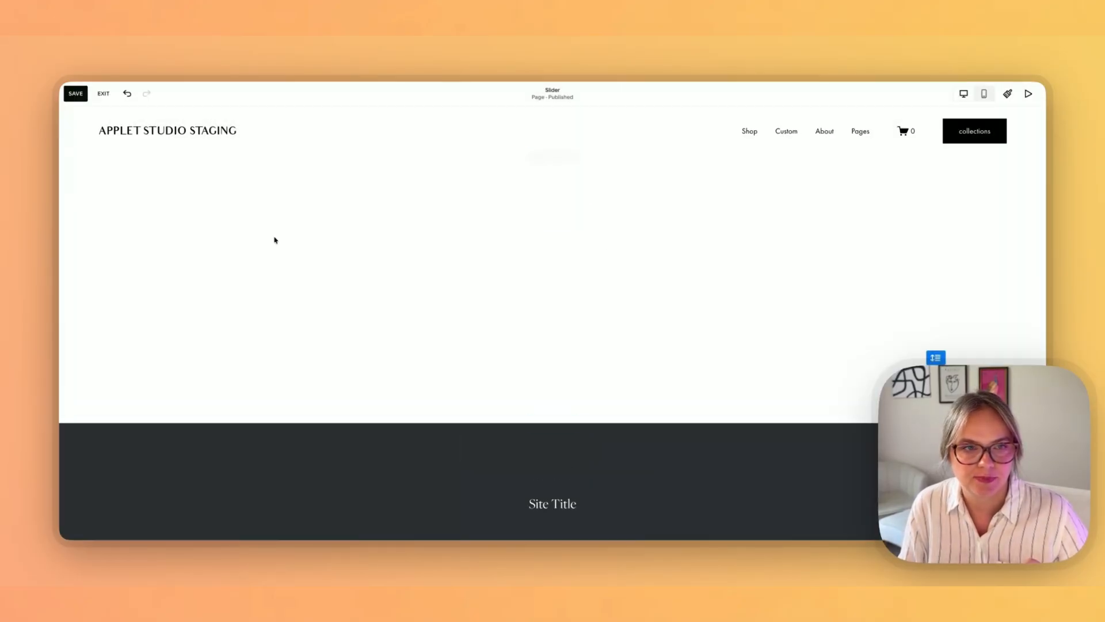
Step: Add a Code block to the blank section by searching the block list for code
{"action": "left_click", "coordinate": [124, 179]}
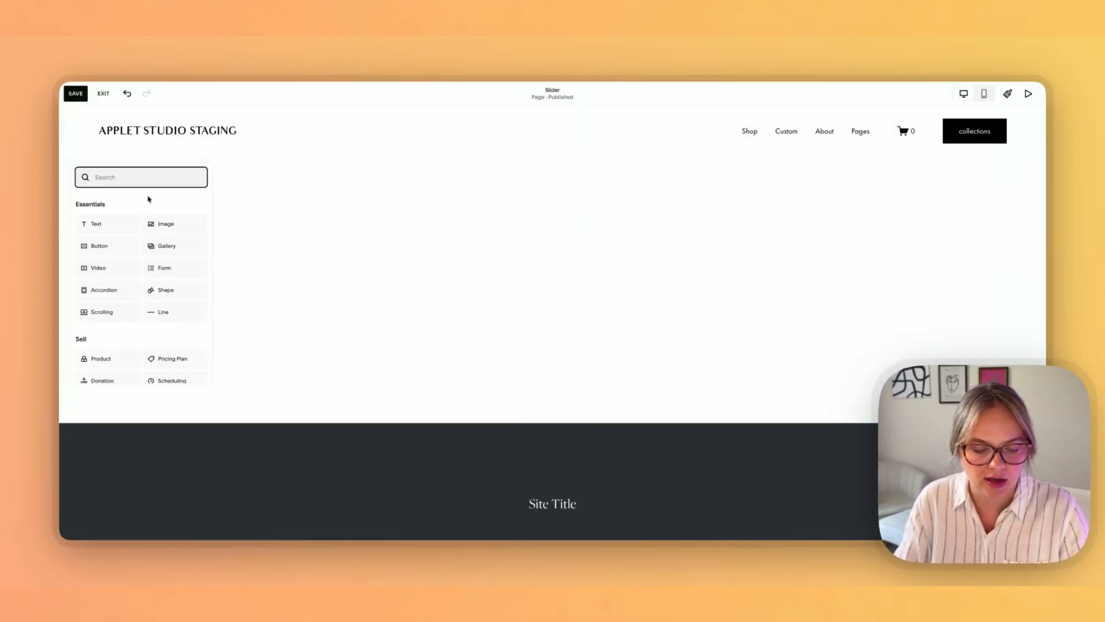
{"action": "type", "text": "co"}
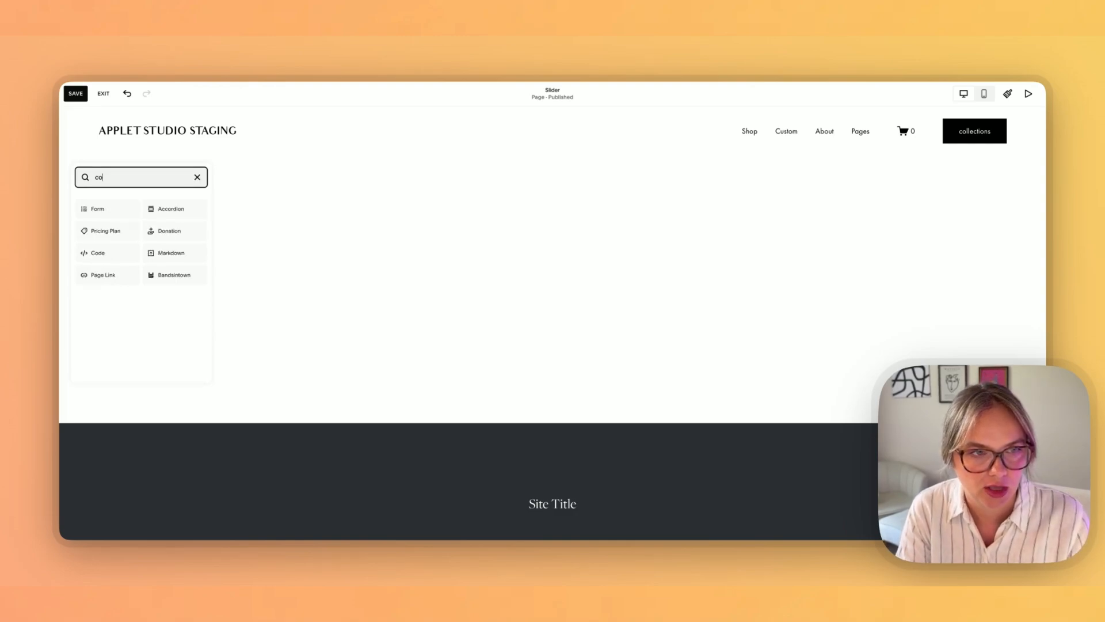
{"action": "type", "text": "de"}
{"action": "left_click", "coordinate": [93, 211]}
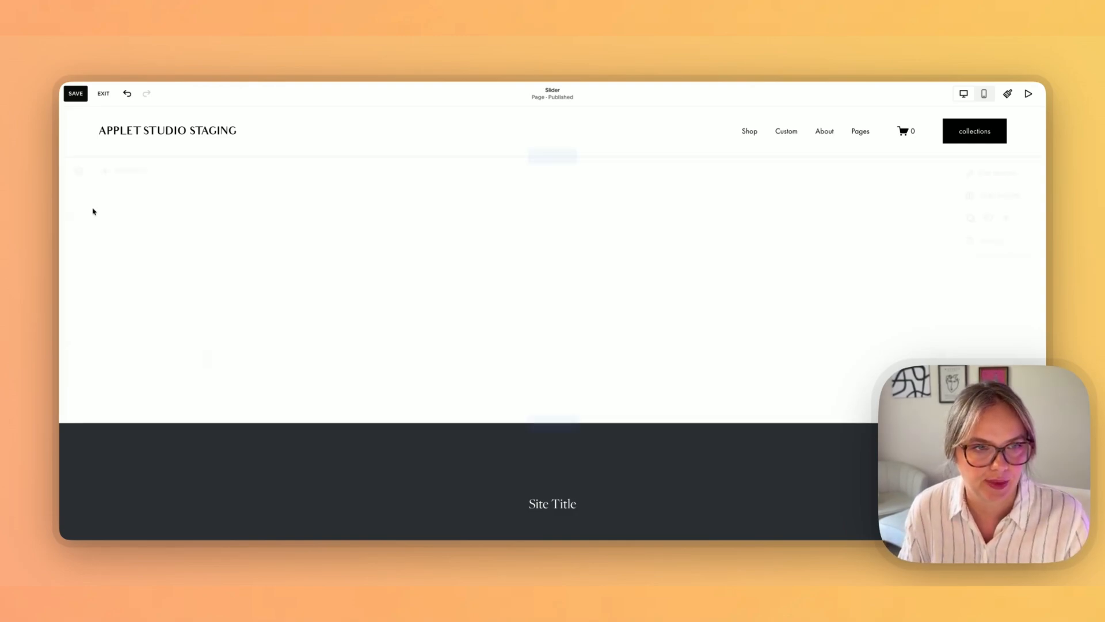
Step: Place the Code block and stretch it wider and taller across the section
{"action": "left_click_drag", "start_coordinate": [349, 271], "coordinate": [849, 294]}
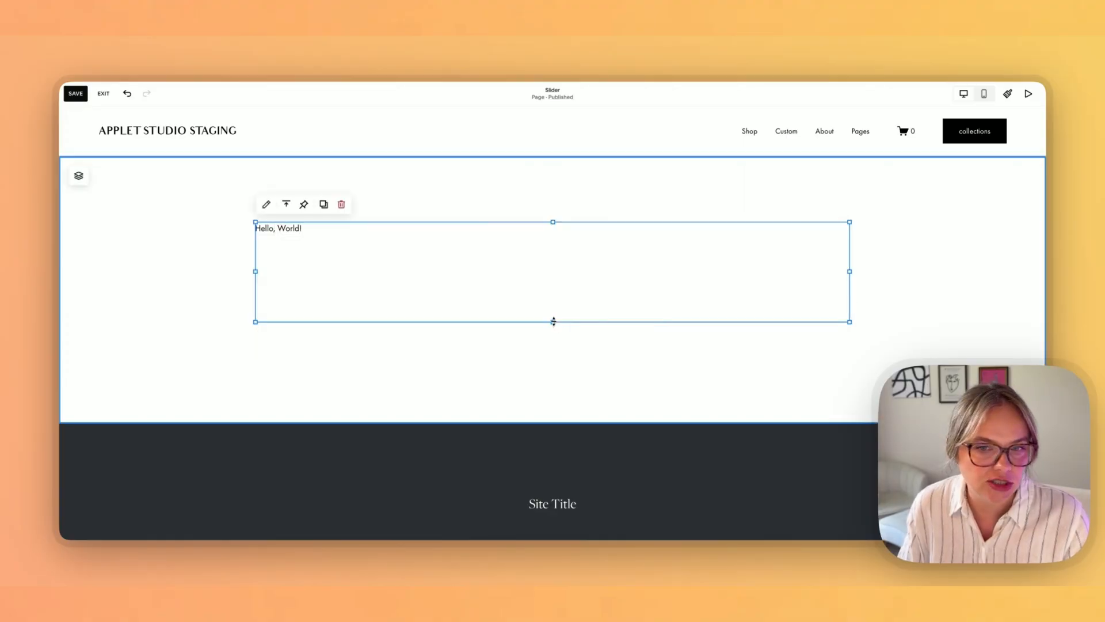
{"action": "left_click_drag", "start_coordinate": [553, 322], "coordinate": [538, 429]}
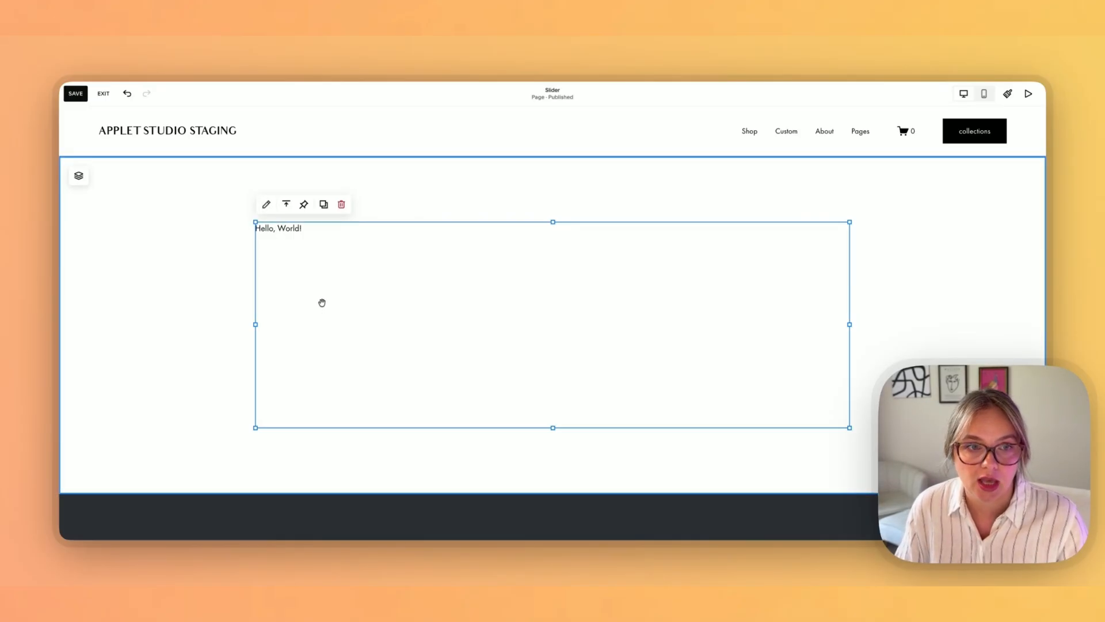
{"action": "left_click", "coordinate": [235, 265]}
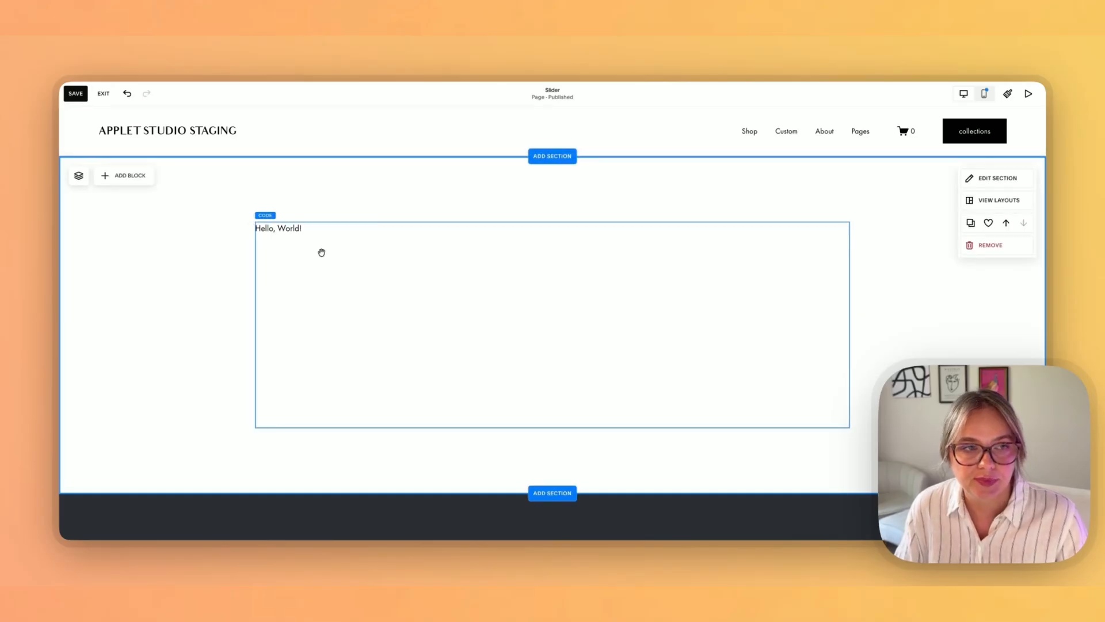
Step: Compare the slider design in Figma with the Squarespace page
{"action": "left_click", "coordinate": [393, 538]}
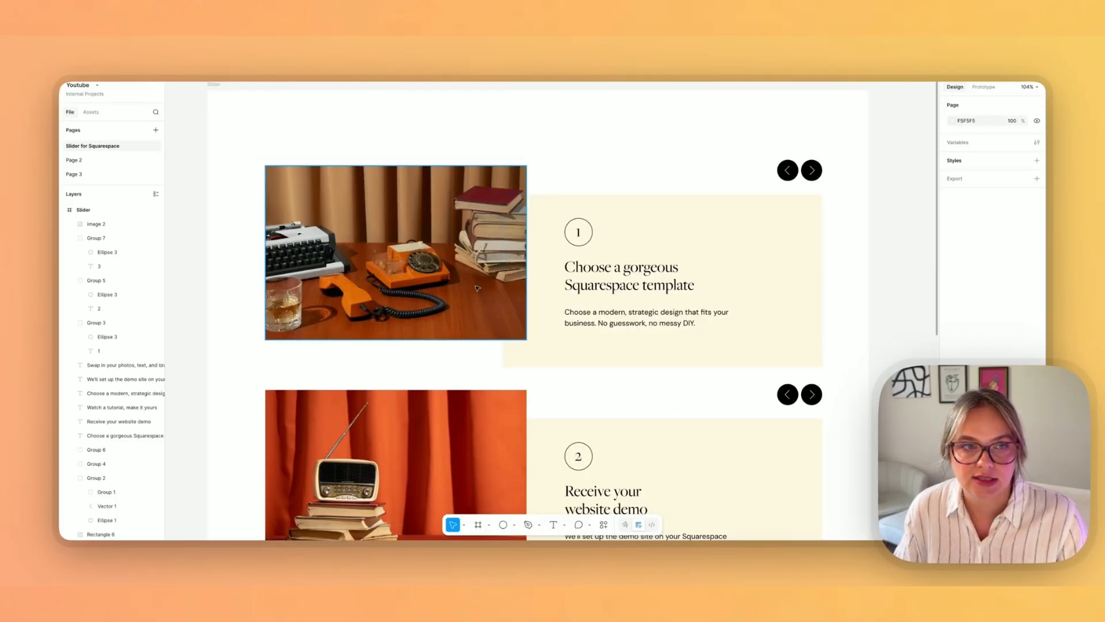
{"action": "scroll", "coordinate": [477, 288], "scroll_direction": "down", "scroll_amount": 2}
{"action": "scroll", "coordinate": [475, 289], "scroll_direction": "up", "scroll_amount": 1}
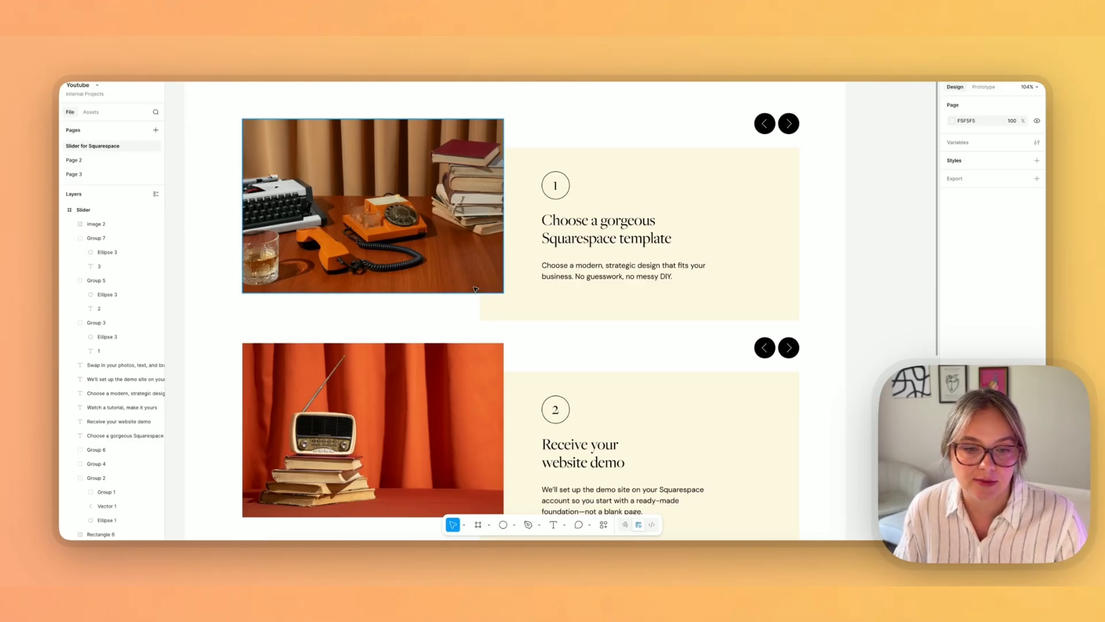
{"action": "scroll", "coordinate": [475, 289], "scroll_direction": "down", "scroll_amount": 5}
{"action": "scroll", "coordinate": [475, 289], "scroll_direction": "up", "scroll_amount": 4}
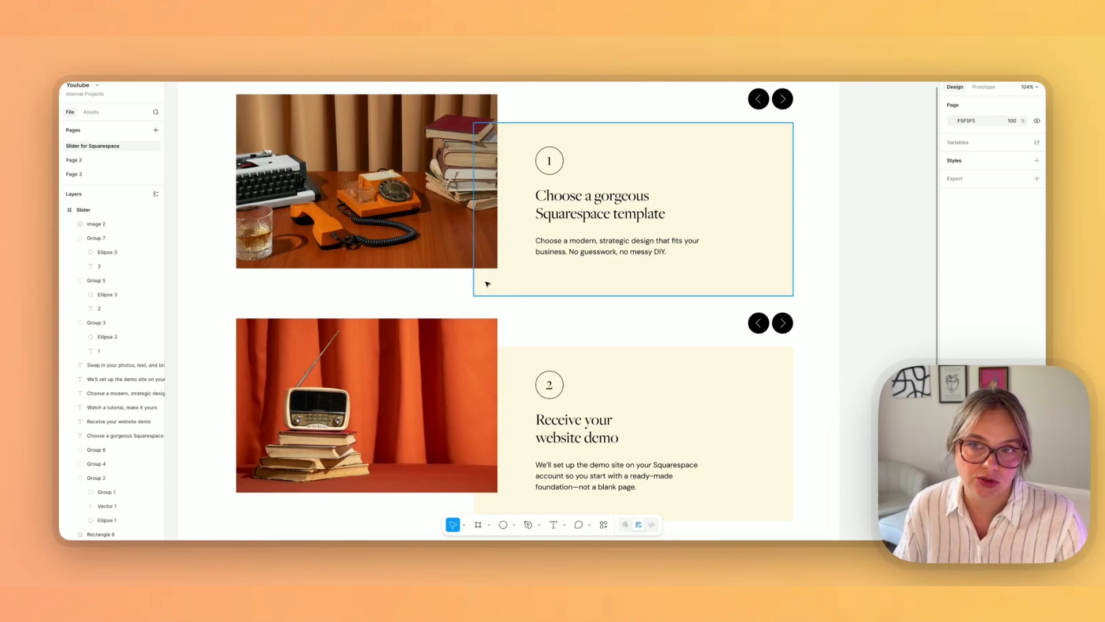
{"action": "left_click", "coordinate": [366, 541]}
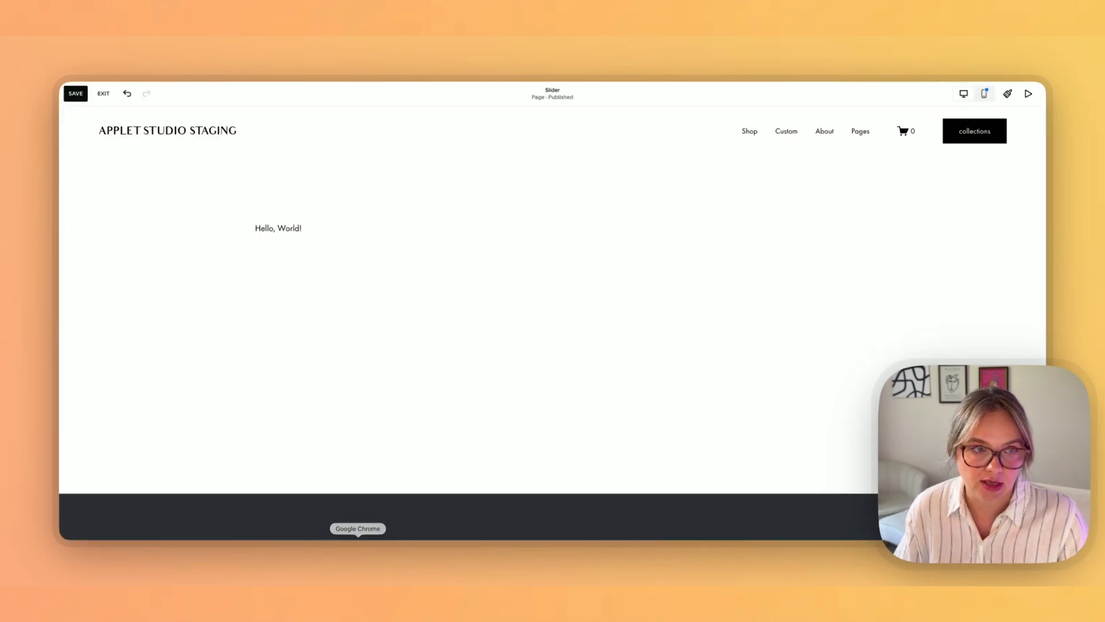
Step: Exit the editor and inspect the site-wide Code Injection header and footer settings
{"action": "left_click", "coordinate": [103, 93]}
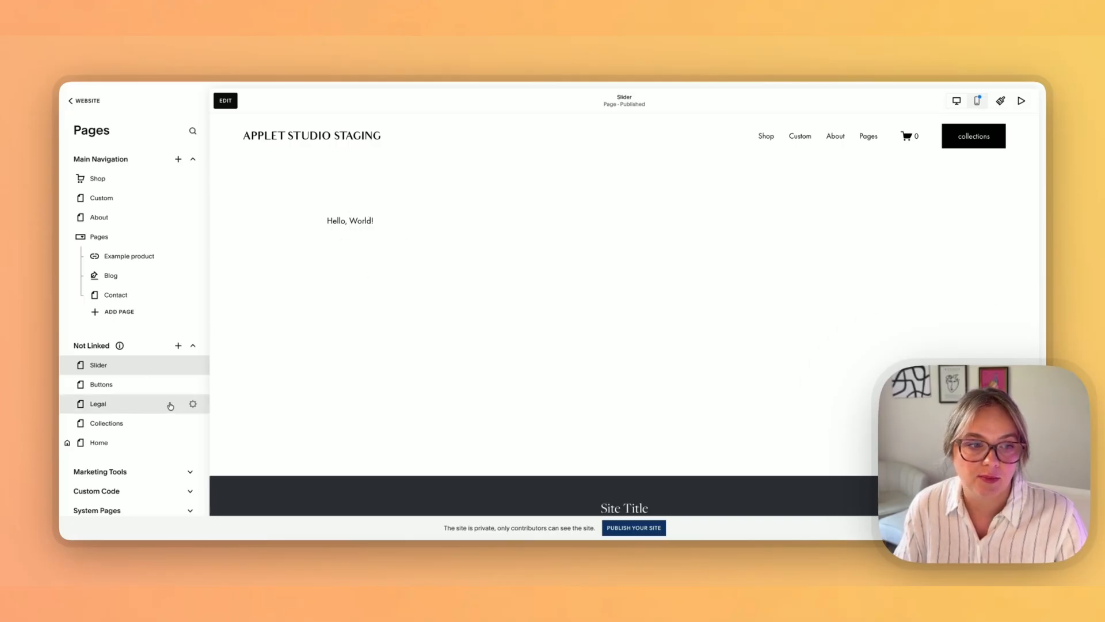
{"action": "scroll", "coordinate": [155, 426], "scroll_direction": "down", "scroll_amount": 1}
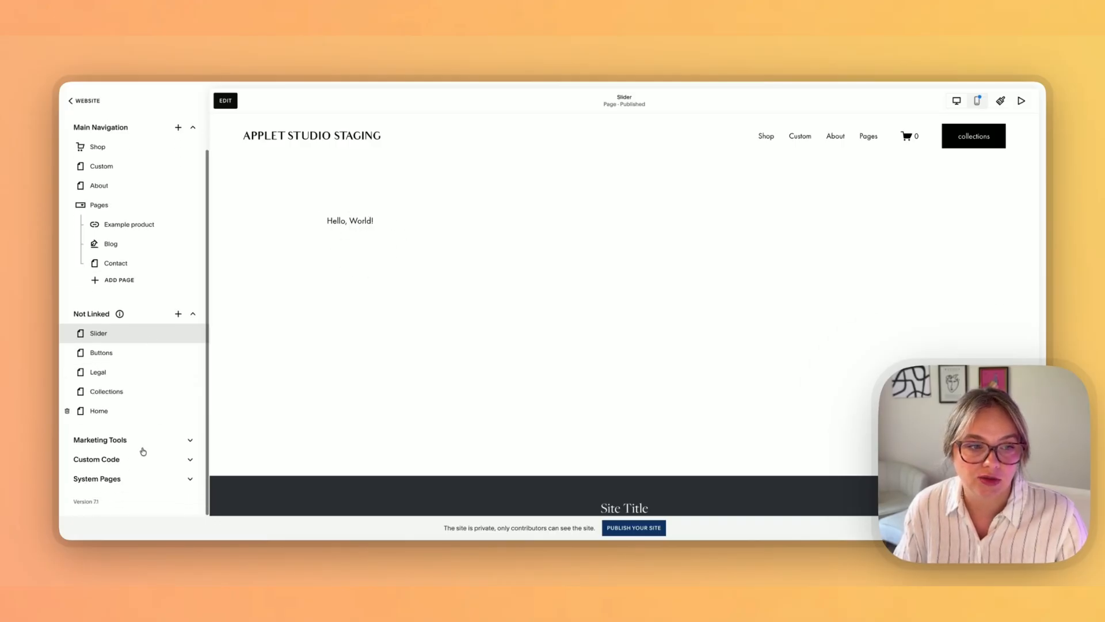
{"action": "left_click", "coordinate": [117, 466]}
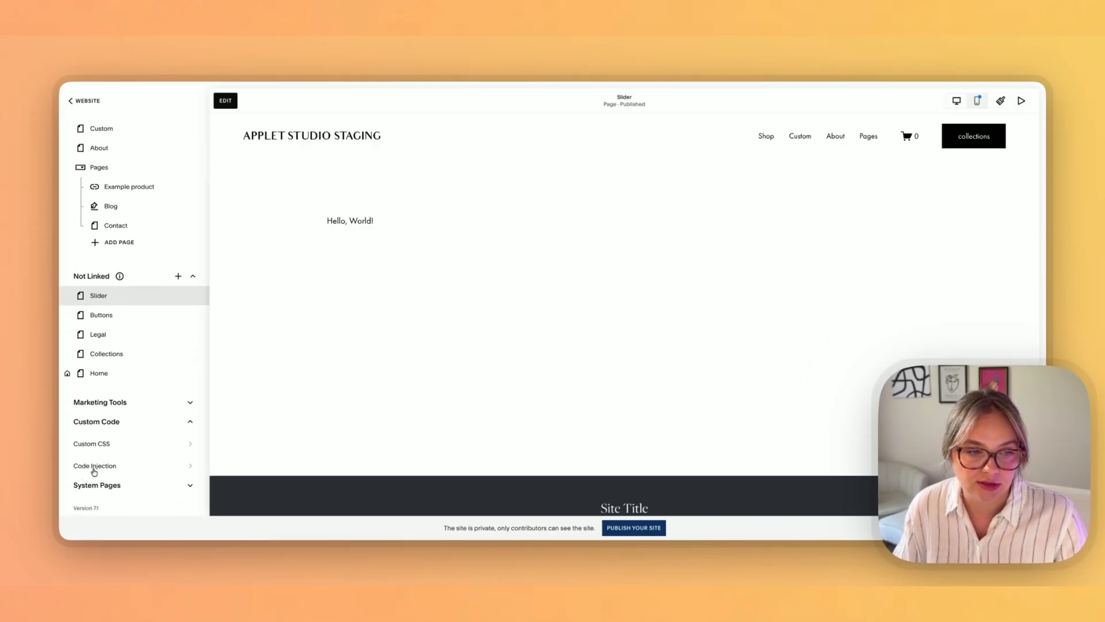
{"action": "left_click", "coordinate": [101, 466]}
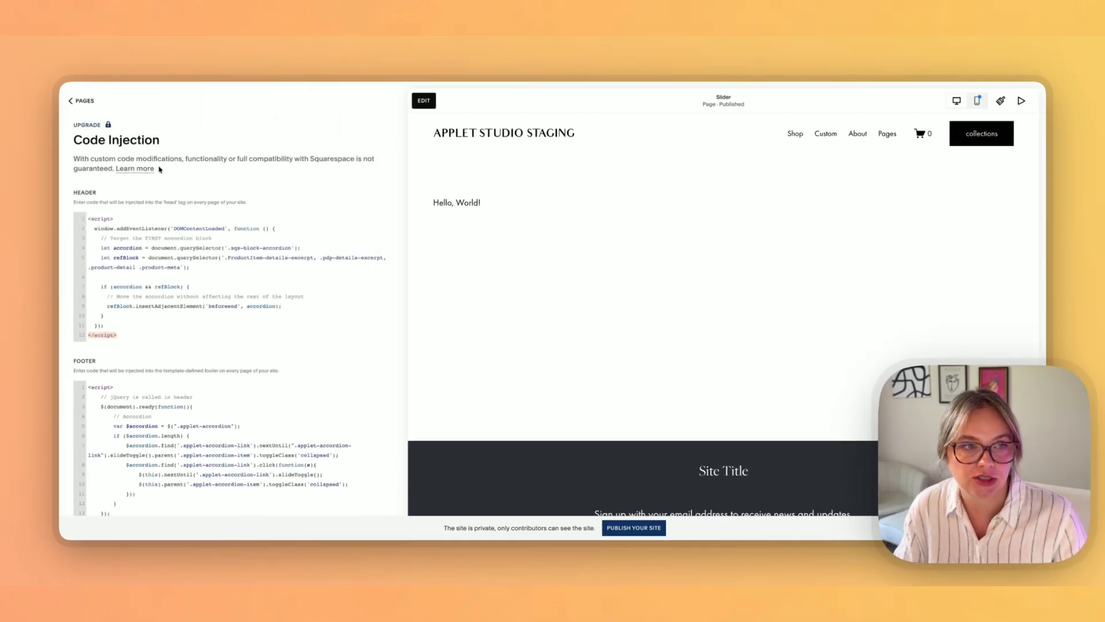
{"action": "left_click", "coordinate": [81, 101]}
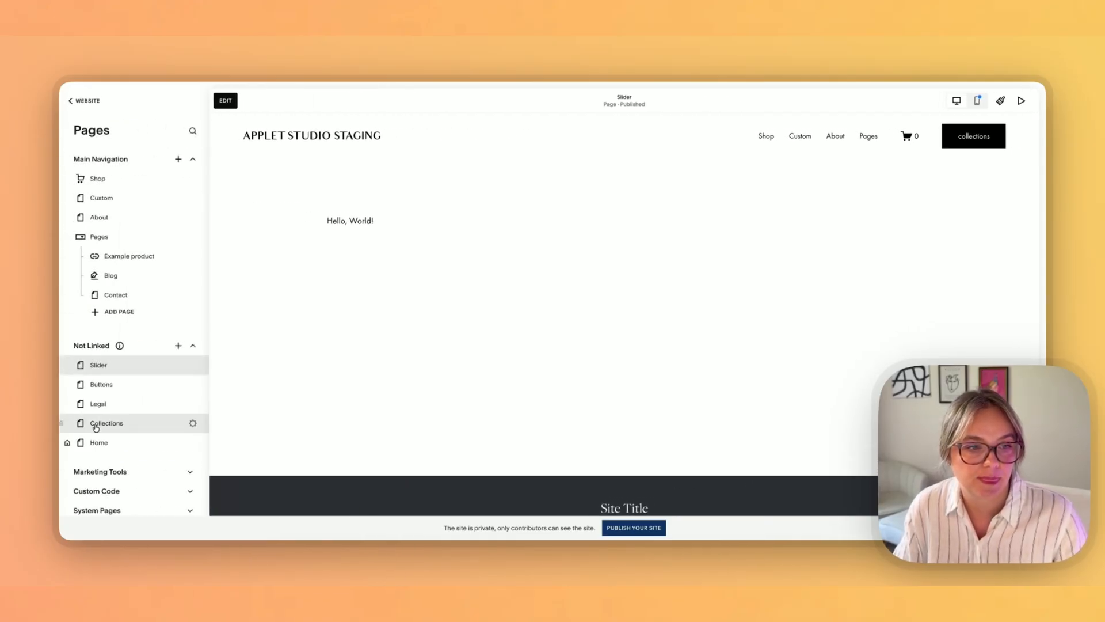
Step: Open the Slider page's settings to inspect the Advanced page header code injection, then close them
{"action": "scroll", "coordinate": [86, 472], "scroll_direction": "down", "scroll_amount": 1}
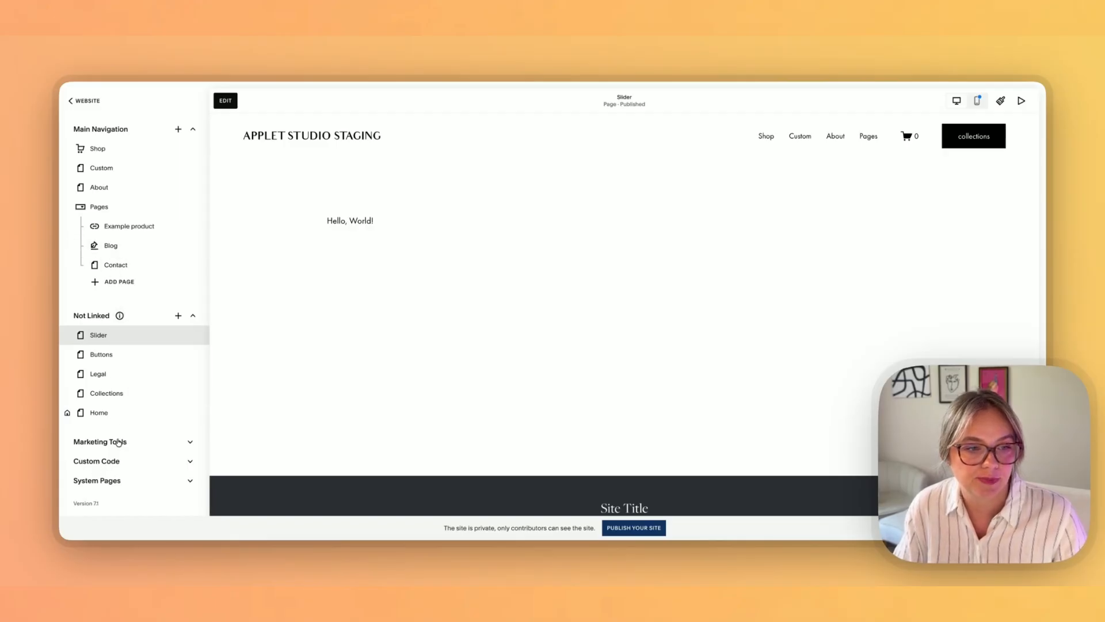
{"action": "scroll", "coordinate": [118, 442], "scroll_direction": "up", "scroll_amount": 1}
{"action": "left_click", "coordinate": [194, 366]}
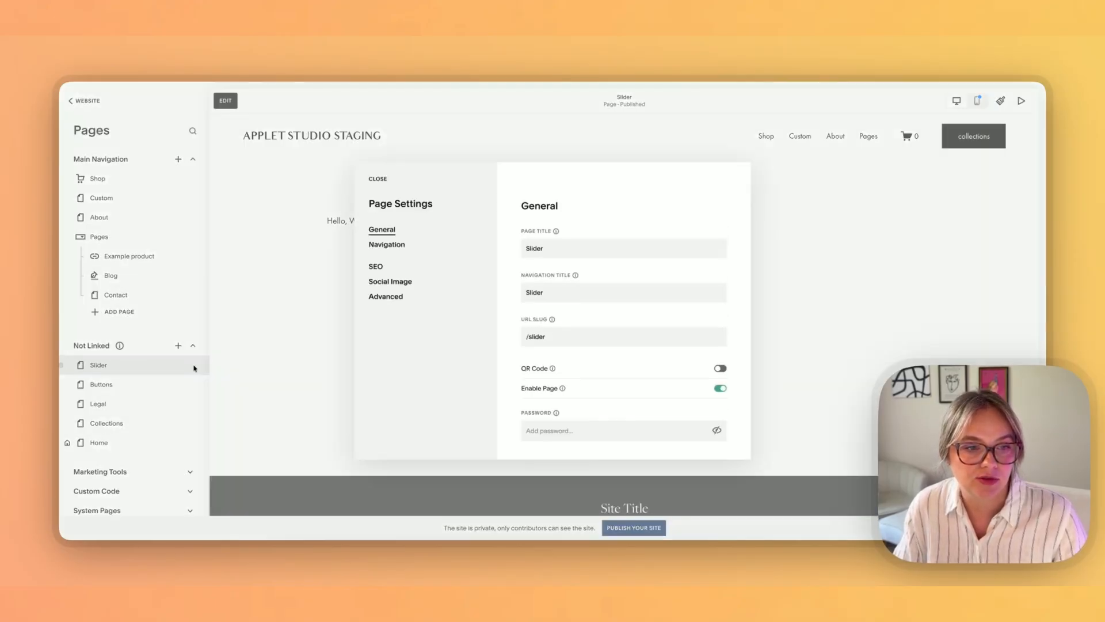
{"action": "left_click", "coordinate": [389, 299]}
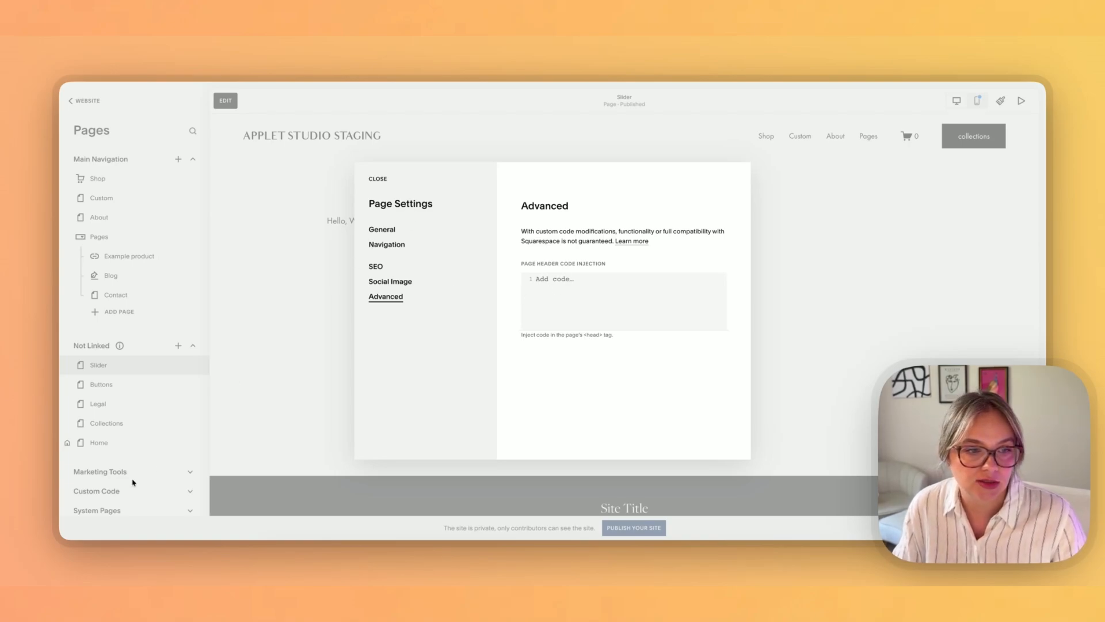
{"action": "left_click", "coordinate": [378, 180]}
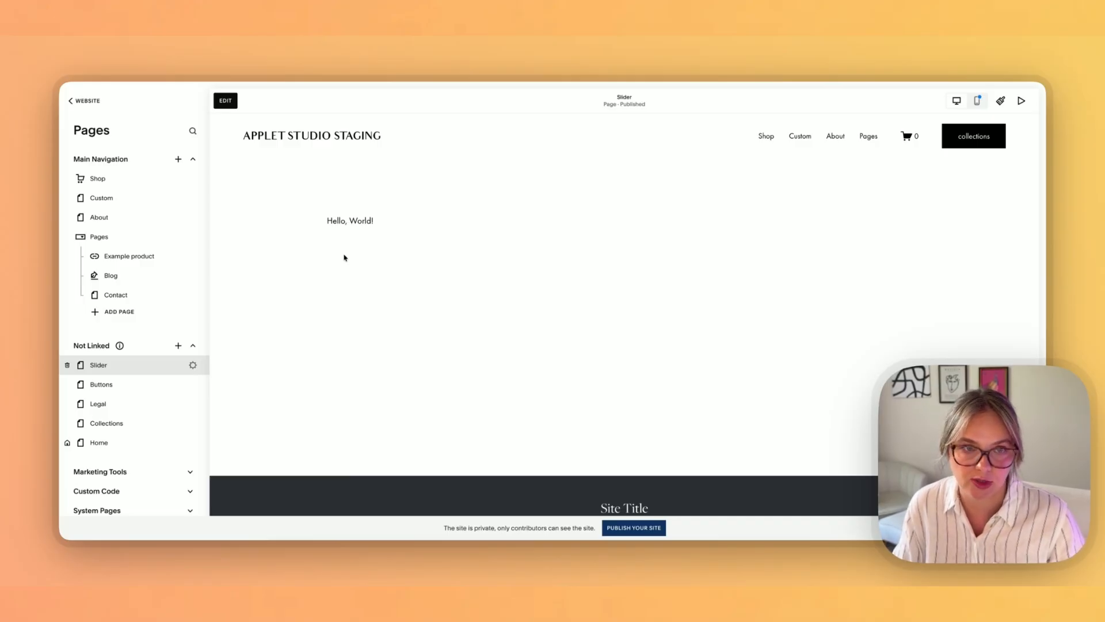
Step: Re-enter the editor and add another blank section below the code section
{"action": "left_click", "coordinate": [226, 101]}
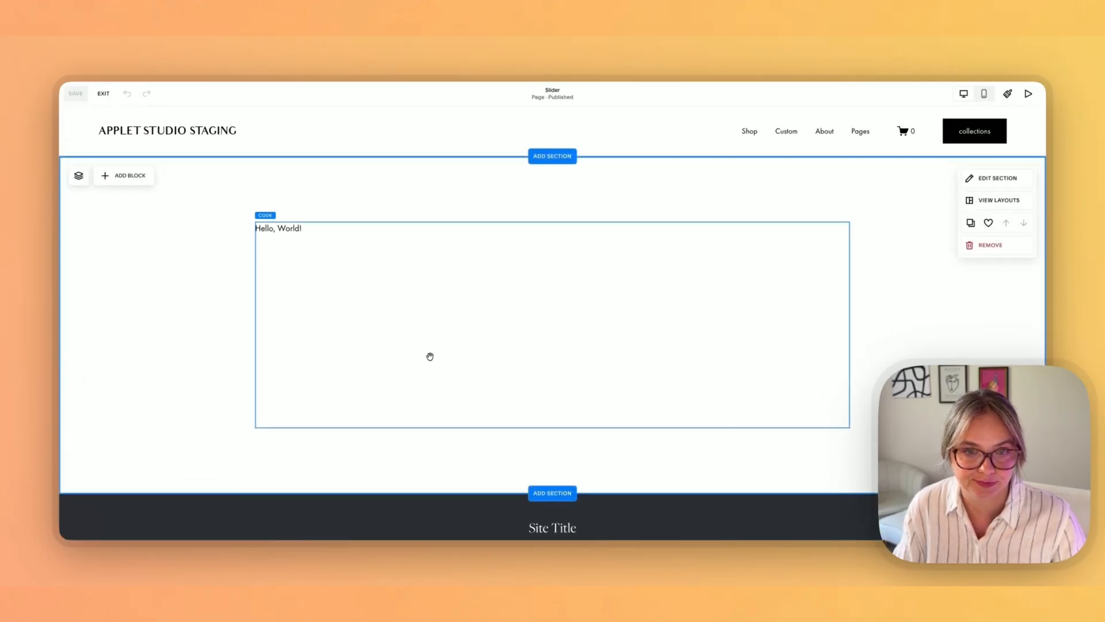
{"action": "left_click", "coordinate": [552, 493]}
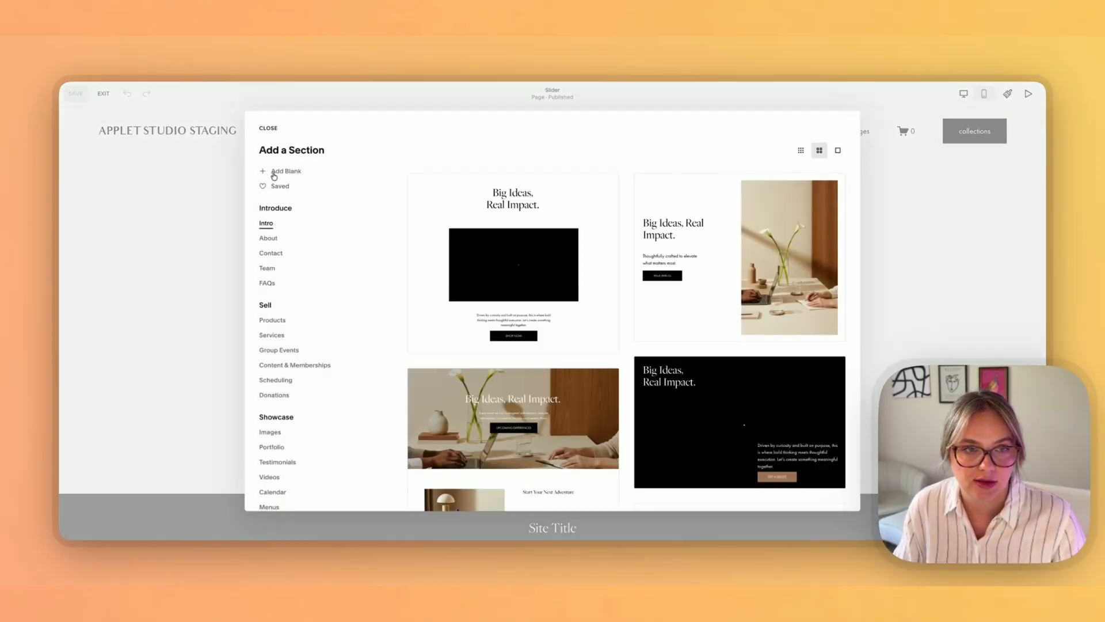
{"action": "left_click", "coordinate": [285, 172]}
{"action": "left_click", "coordinate": [282, 192]}
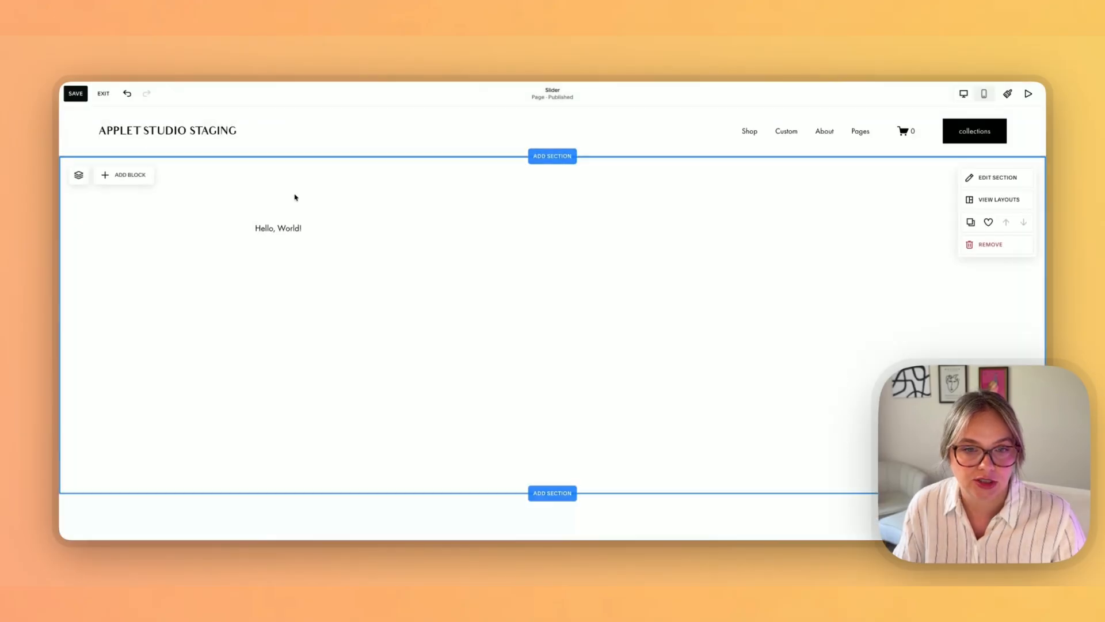
{"action": "key", "text": "Delete"}
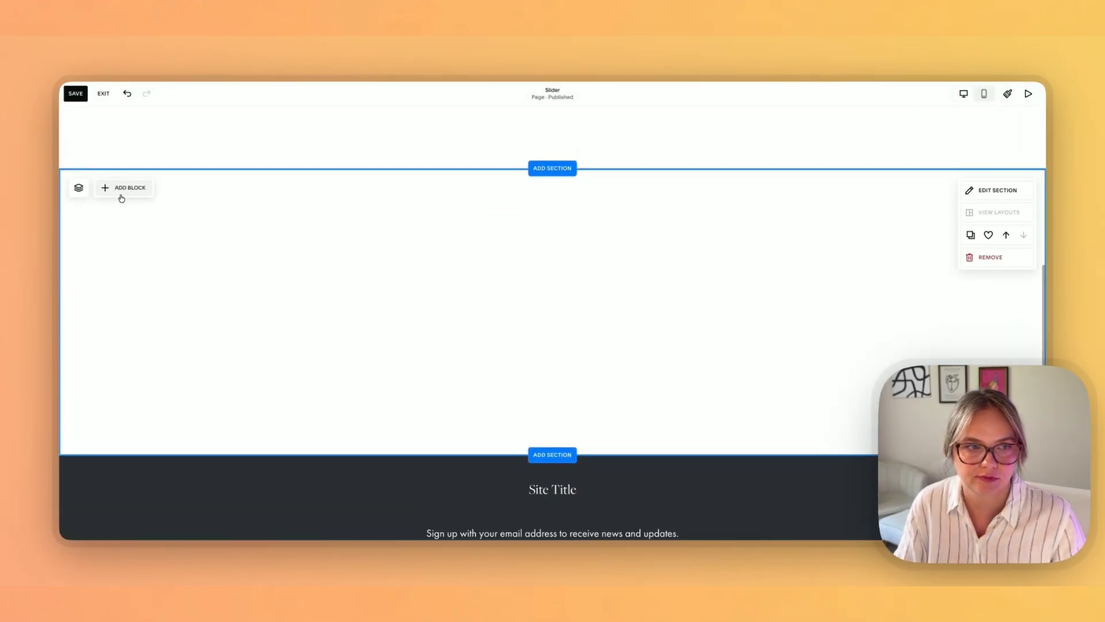
Step: Add an image block to the new section and duplicate it into three empty image blocks side by side
{"action": "left_click", "coordinate": [122, 190]}
{"action": "left_click", "coordinate": [244, 213]}
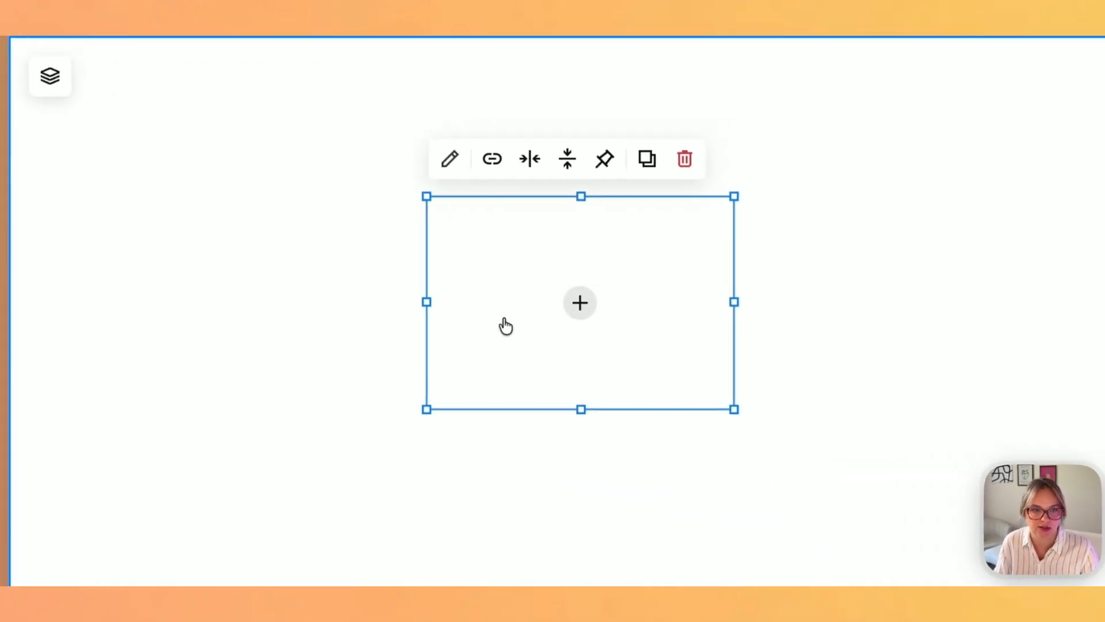
{"action": "left_click", "coordinate": [725, 291]}
{"action": "left_click", "coordinate": [565, 303]}
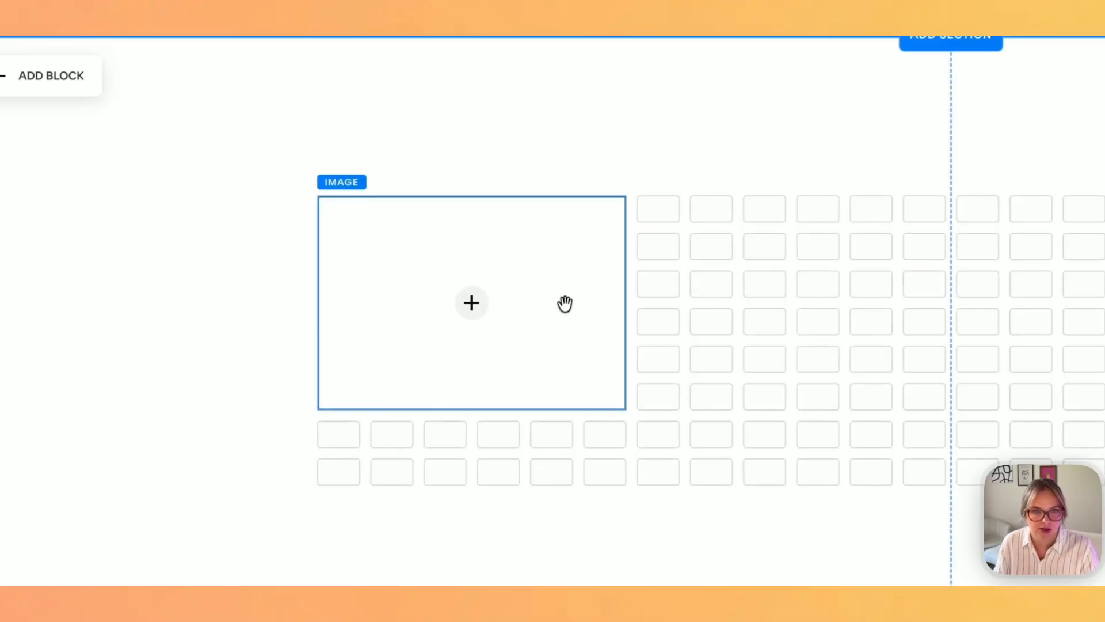
{"action": "left_click_drag", "start_coordinate": [556, 309], "coordinate": [988, 308]}
{"action": "left_click_drag", "start_coordinate": [707, 308], "coordinate": [928, 305]}
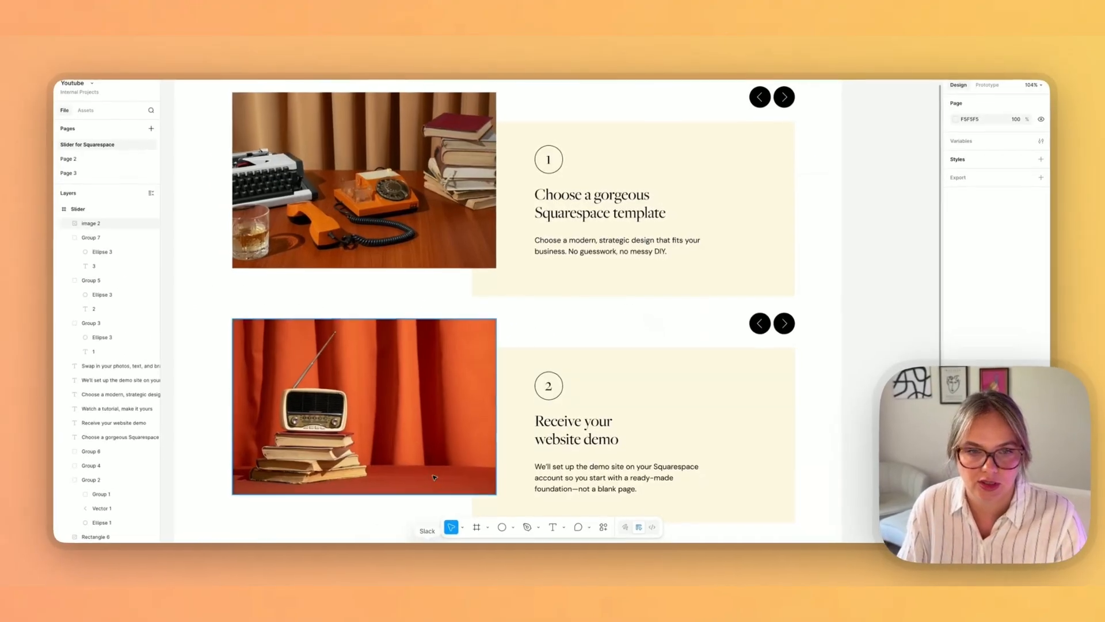
{"action": "left_click", "coordinate": [365, 403]}
Step: Export the three slide images from the Figma design into the Downloads folder
{"action": "scroll", "coordinate": [401, 332], "scroll_direction": "up", "scroll_amount": 3}
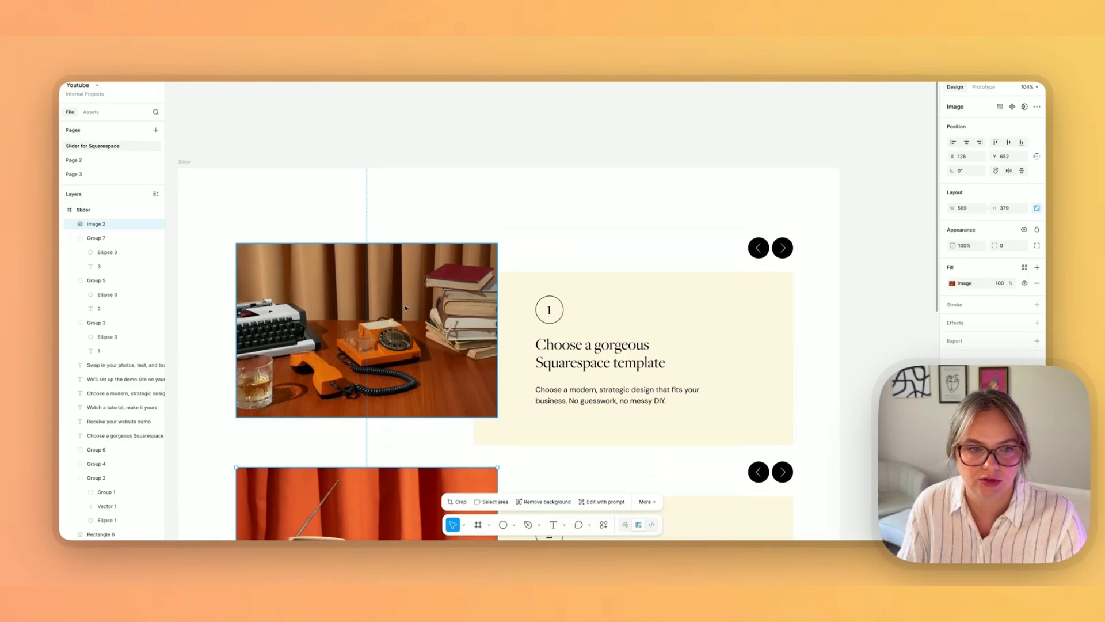
{"action": "left_click", "coordinate": [401, 333]}
{"action": "scroll", "coordinate": [401, 333], "scroll_direction": "down", "scroll_amount": 5}
{"action": "left_click", "coordinate": [378, 441], "text": "shift"}
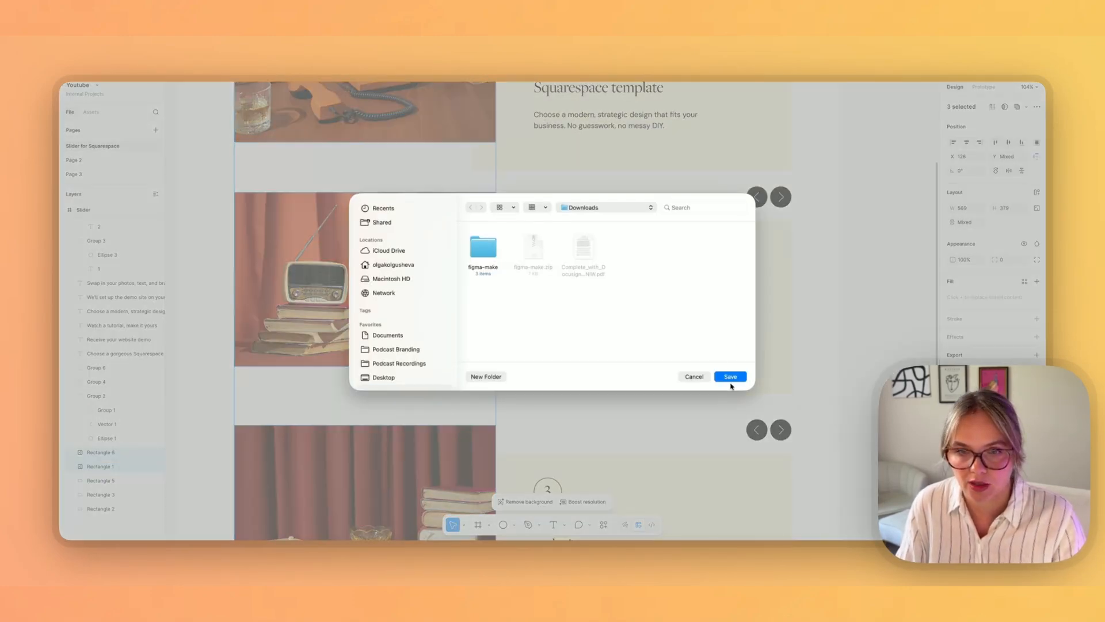
{"action": "left_click", "coordinate": [730, 381]}
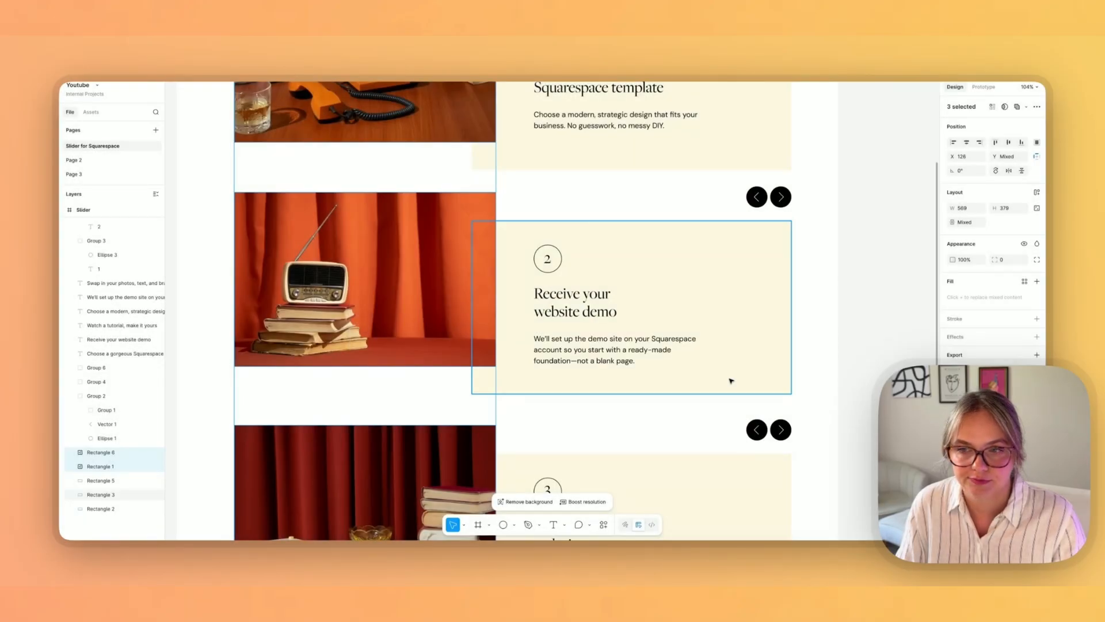
Step: Upload the radio image from Downloads into the middle image block
{"action": "left_click", "coordinate": [357, 552]}
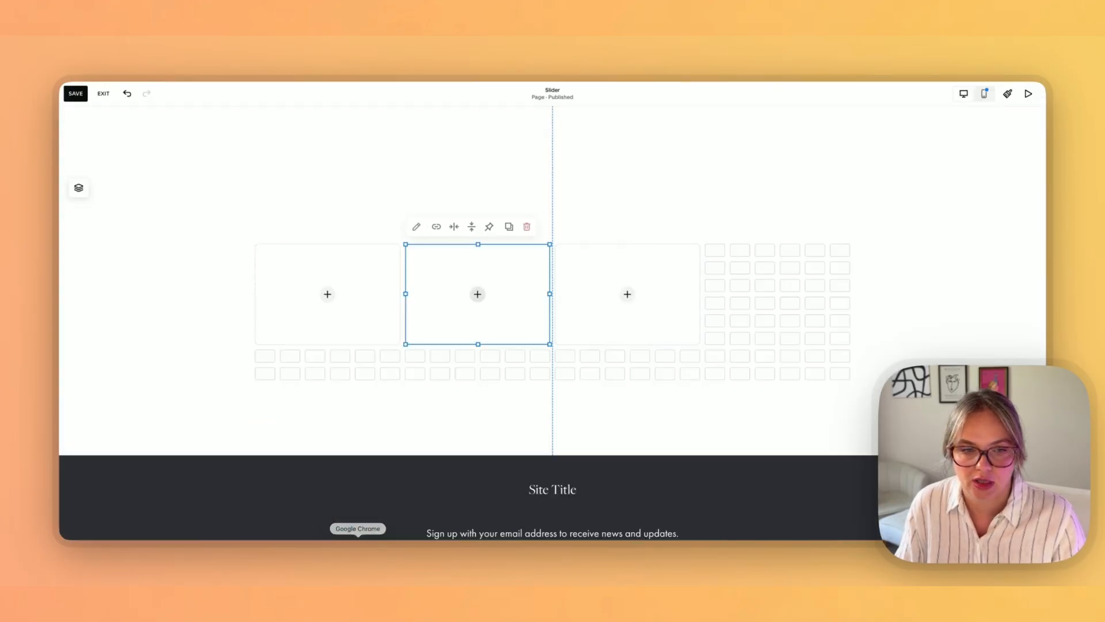
{"action": "left_click", "coordinate": [286, 553]}
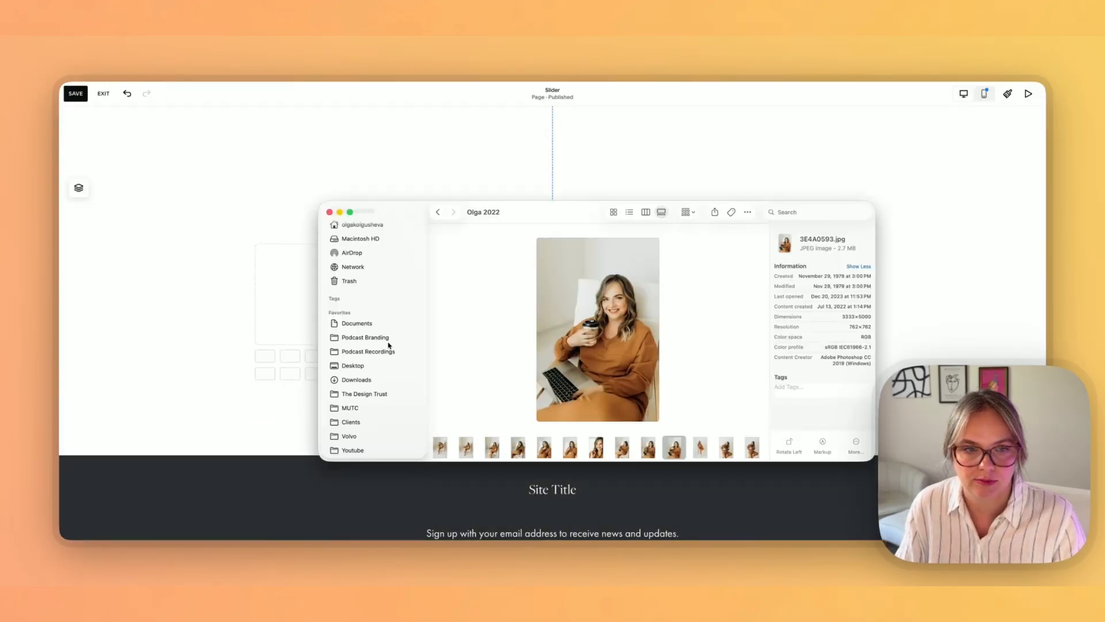
{"action": "scroll", "coordinate": [356, 376], "scroll_direction": "down", "scroll_amount": 1}
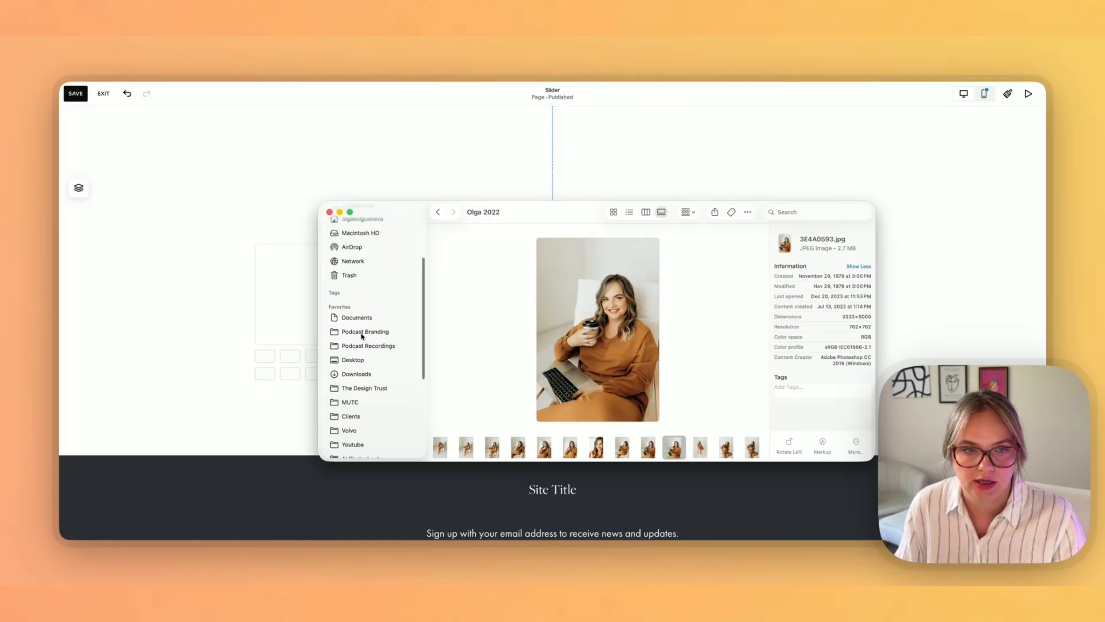
{"action": "left_click", "coordinate": [356, 374]}
{"action": "left_click_drag", "start_coordinate": [406, 220], "coordinate": [553, 224]}
{"action": "left_click_drag", "start_coordinate": [609, 246], "coordinate": [452, 281]}
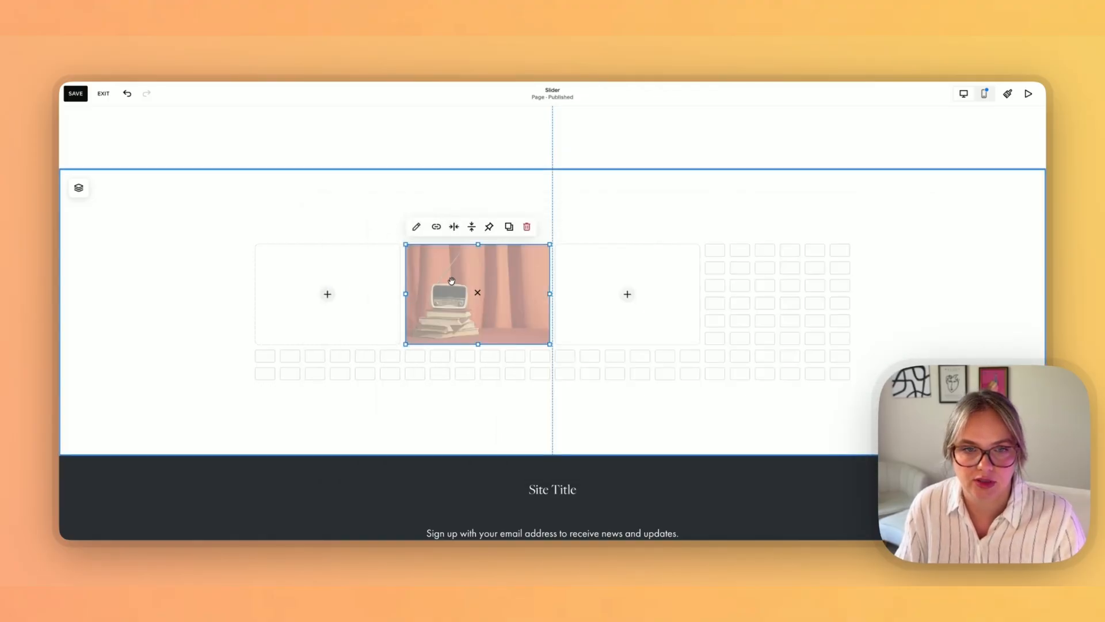
{"action": "left_click", "coordinate": [287, 551]}
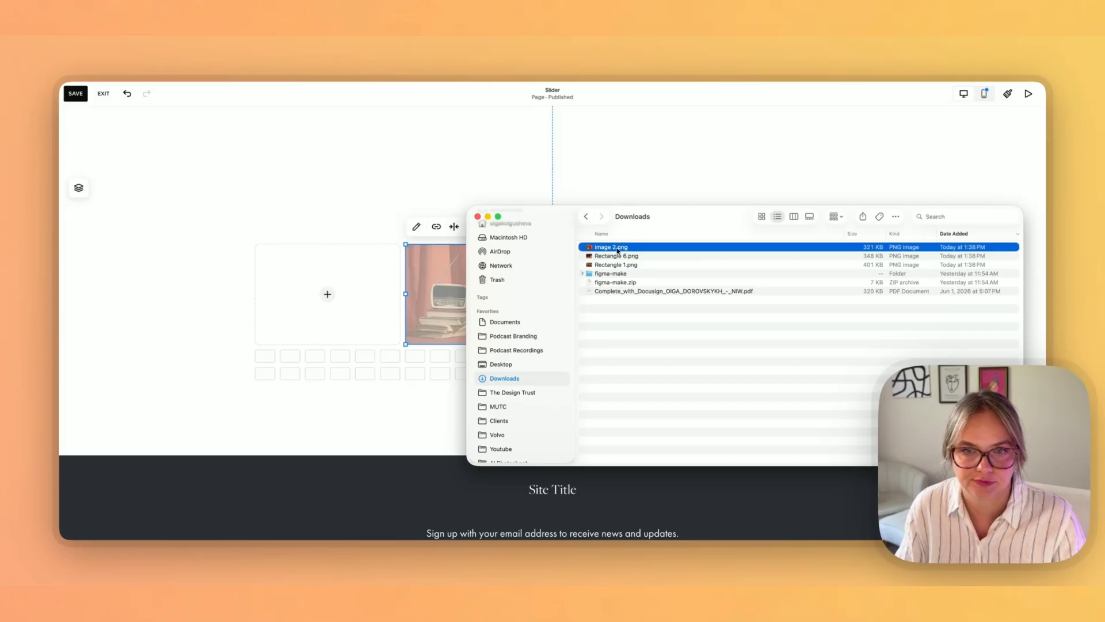
{"action": "left_click_drag", "start_coordinate": [615, 255], "coordinate": [363, 285]}
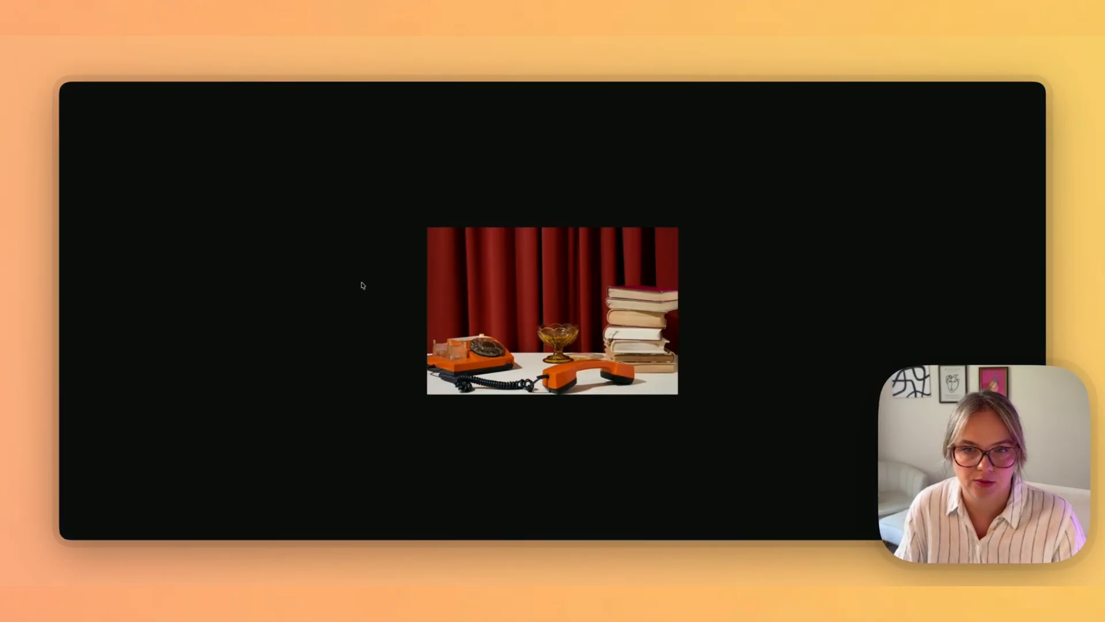
{"action": "key", "text": "super+Left"}
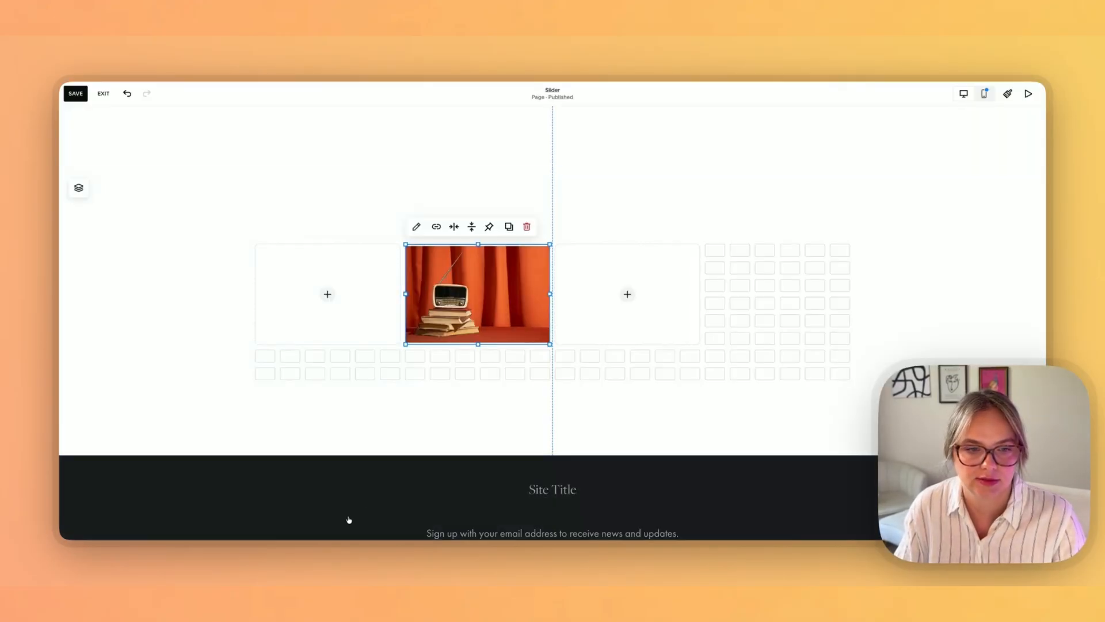
Step: Upload image 2.png, the typewriter photo, from Downloads into the left image block
{"action": "left_click", "coordinate": [286, 551]}
{"action": "left_click_drag", "start_coordinate": [615, 256], "coordinate": [311, 297]}
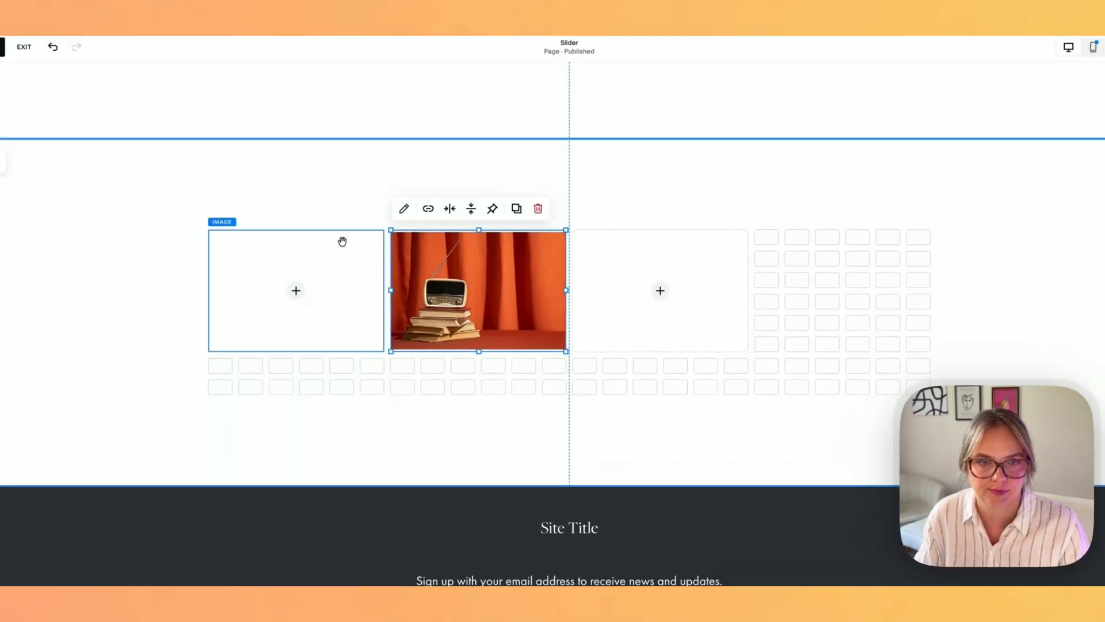
{"action": "left_click", "coordinate": [413, 372]}
{"action": "left_click", "coordinate": [359, 326]}
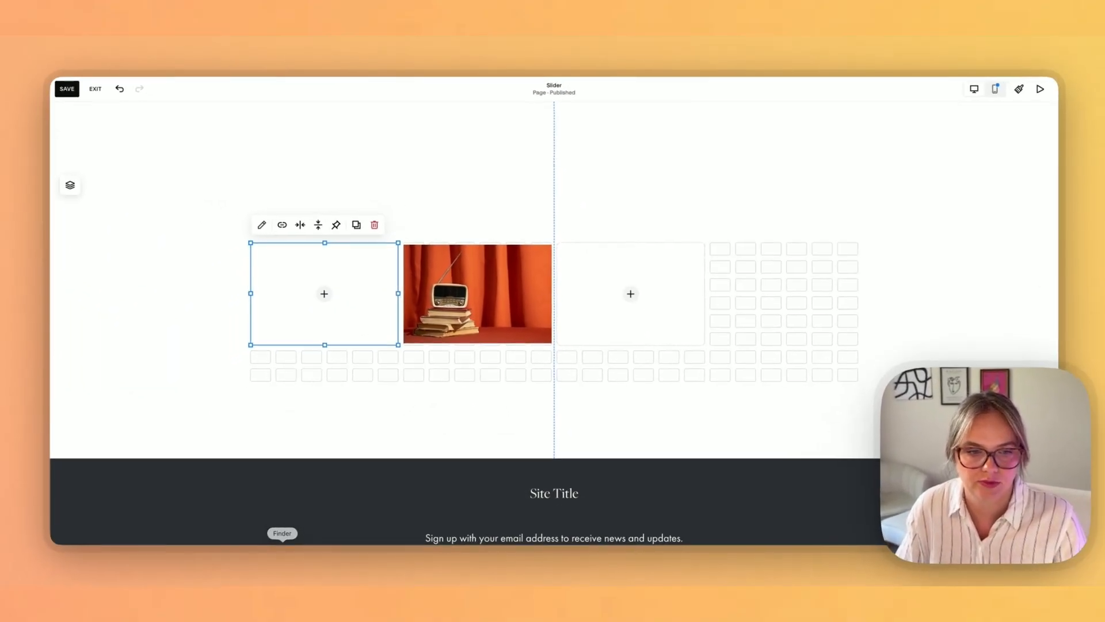
{"action": "left_click", "coordinate": [284, 546]}
{"action": "left_click_drag", "start_coordinate": [601, 270], "coordinate": [323, 289]}
{"action": "left_click", "coordinate": [602, 312]}
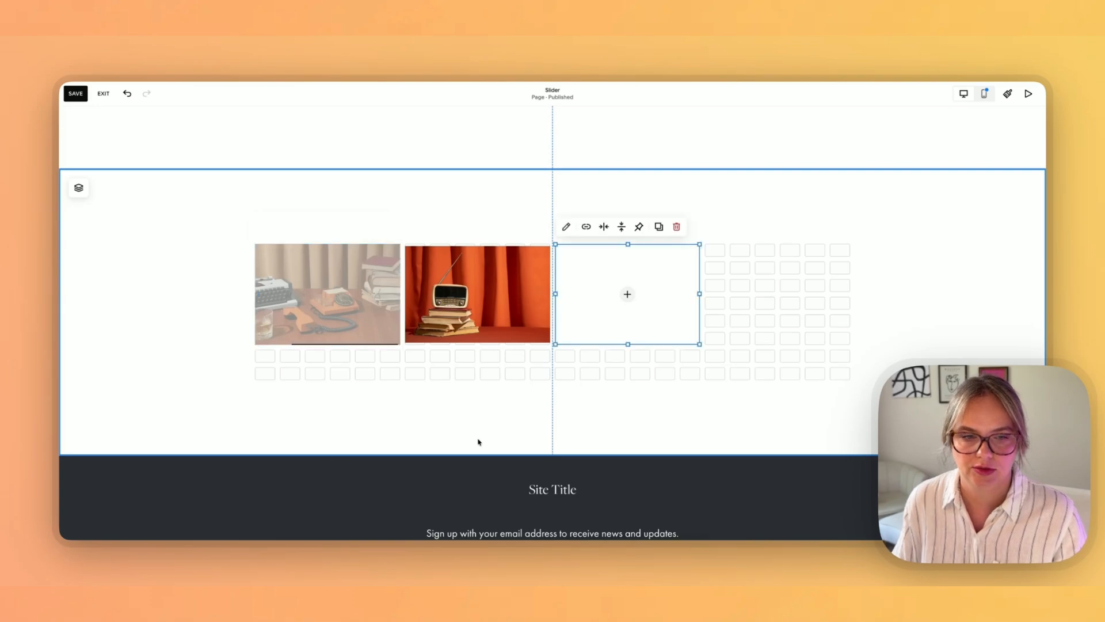
{"action": "left_click", "coordinate": [284, 548]}
{"action": "left_click_drag", "start_coordinate": [543, 218], "coordinate": [764, 187]}
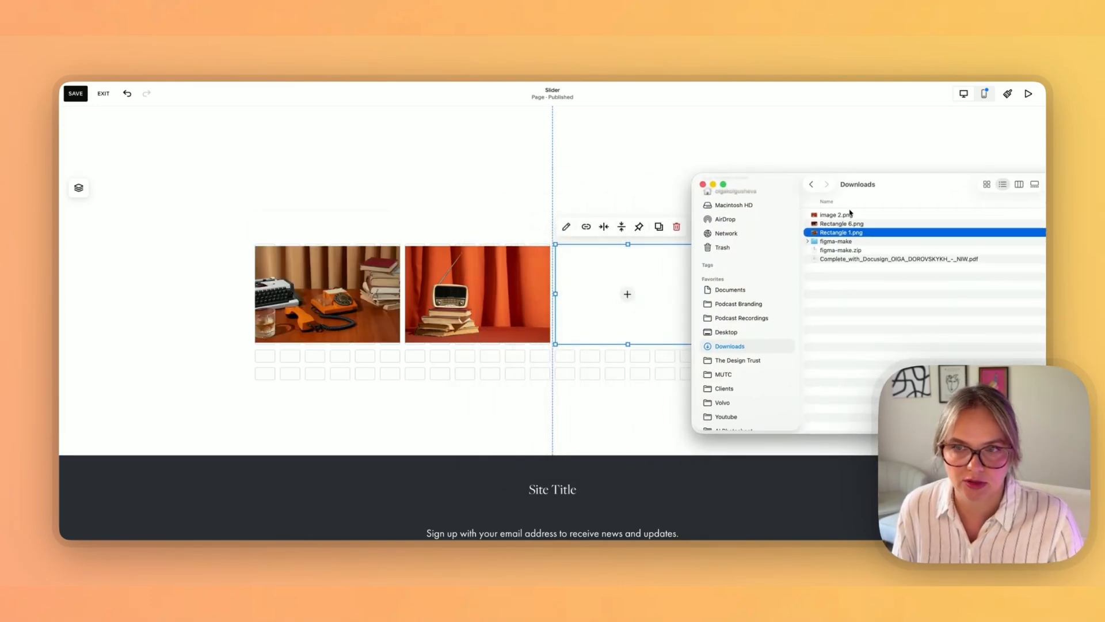
{"action": "left_click", "coordinate": [835, 215]}
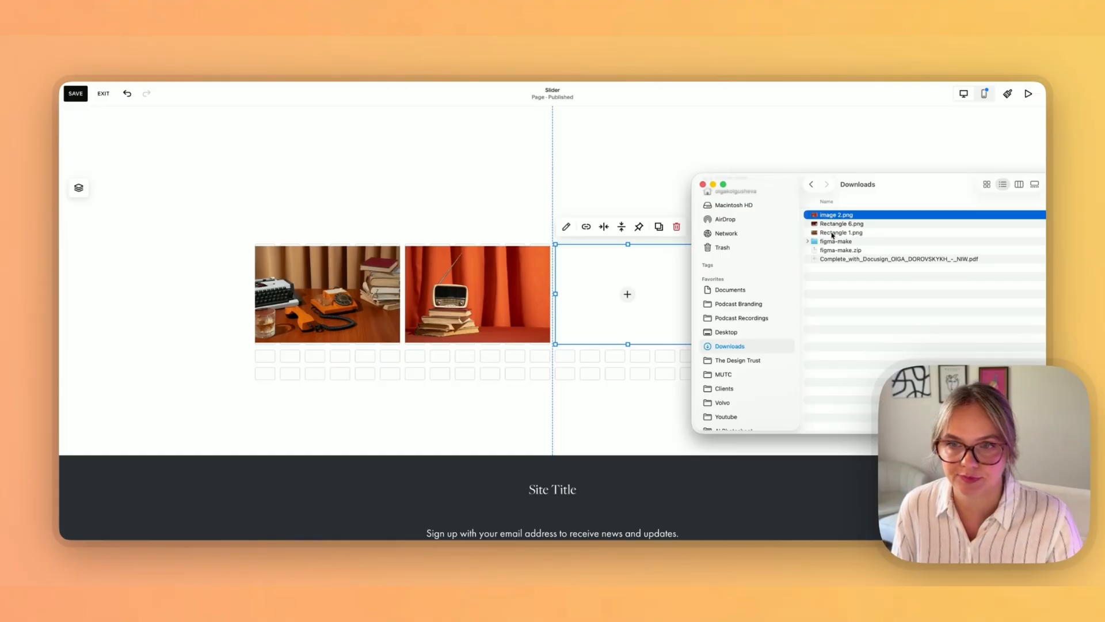
{"action": "left_click", "coordinate": [832, 233]}
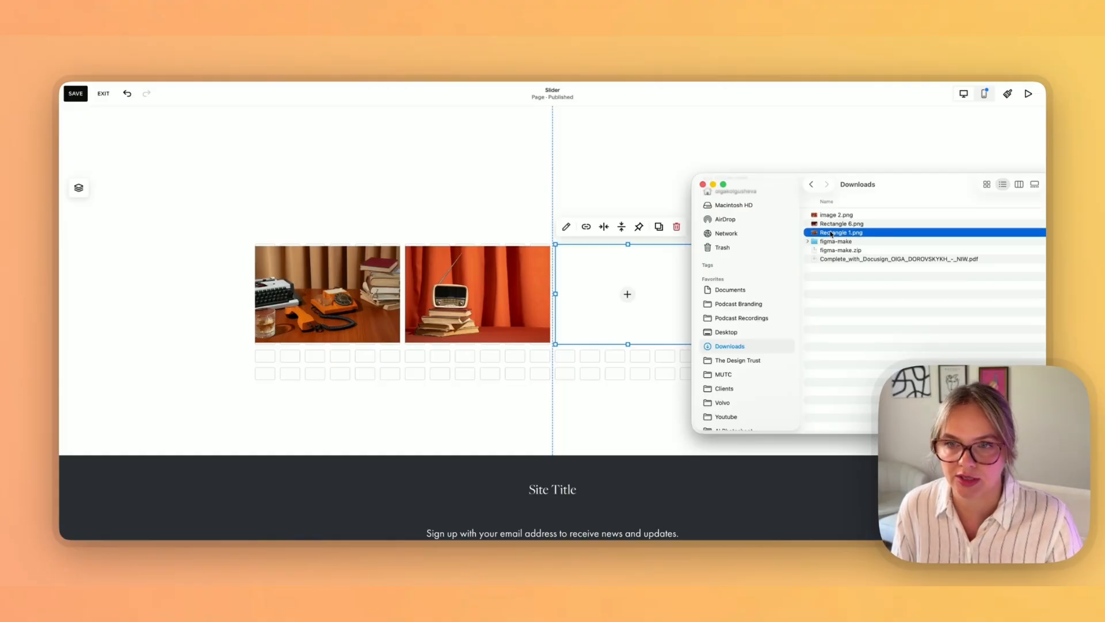
{"action": "left_click_drag", "start_coordinate": [829, 231], "coordinate": [624, 295]}
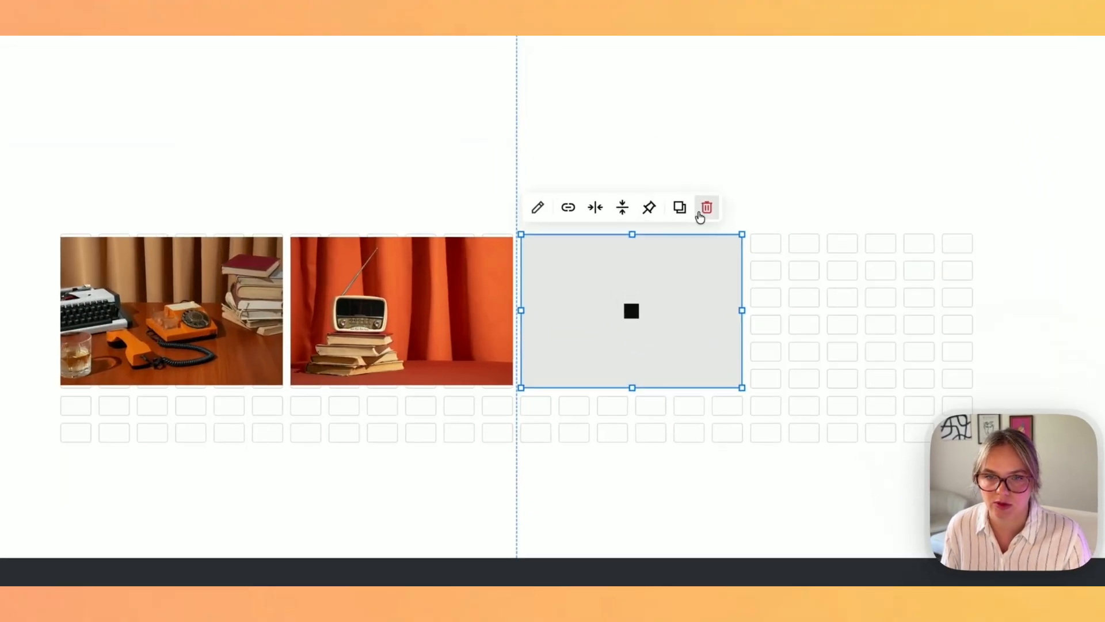
{"action": "left_click", "coordinate": [676, 226]}
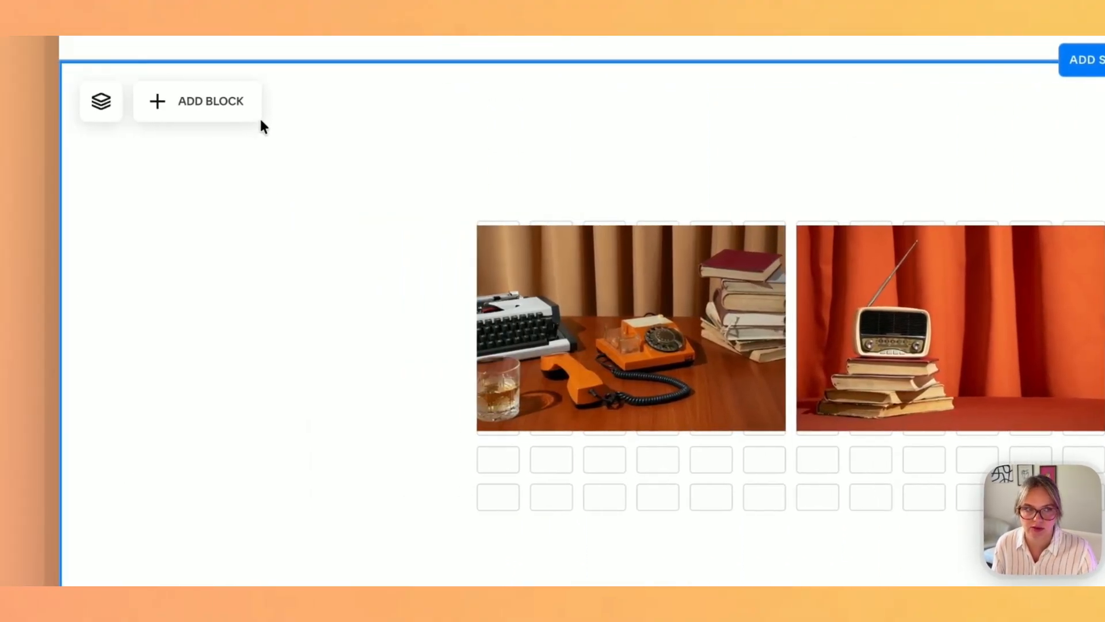
Step: Add a new image block on the right and upload Rectangle 1.png from Downloads into it
{"action": "left_click", "coordinate": [247, 104]}
{"action": "left_click_drag", "start_coordinate": [192, 210], "coordinate": [656, 217]}
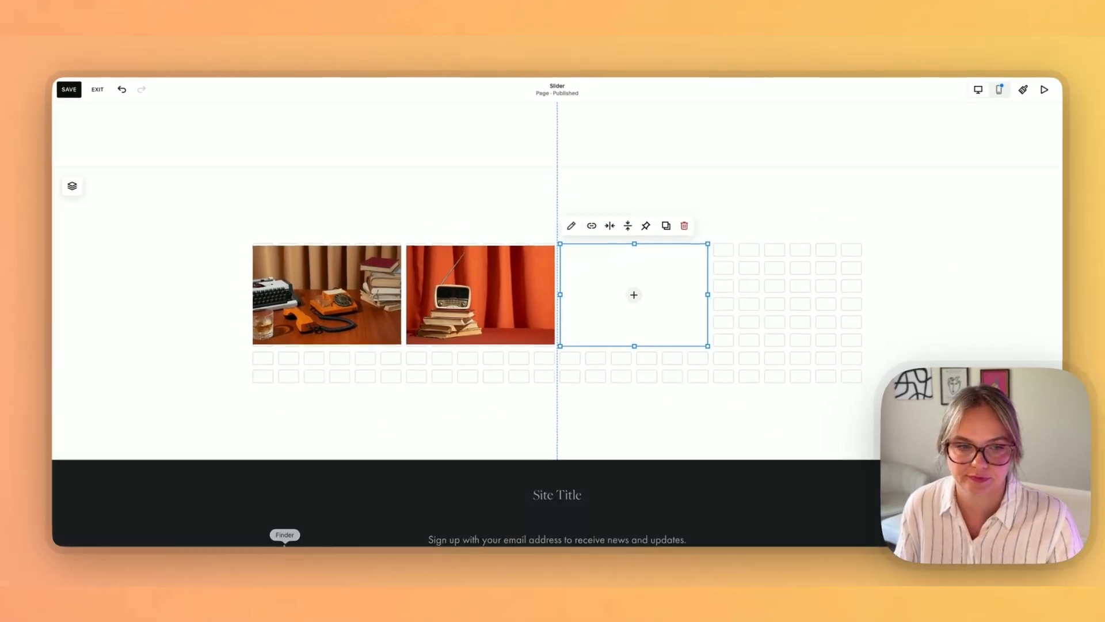
{"action": "left_click", "coordinate": [284, 546]}
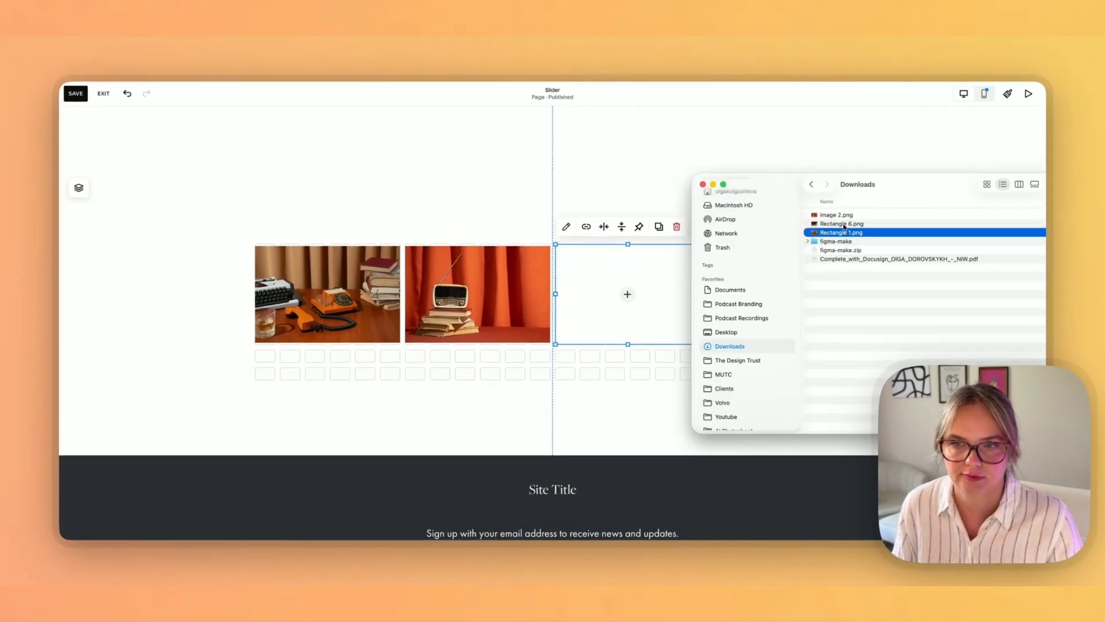
{"action": "left_click_drag", "start_coordinate": [844, 227], "coordinate": [626, 289]}
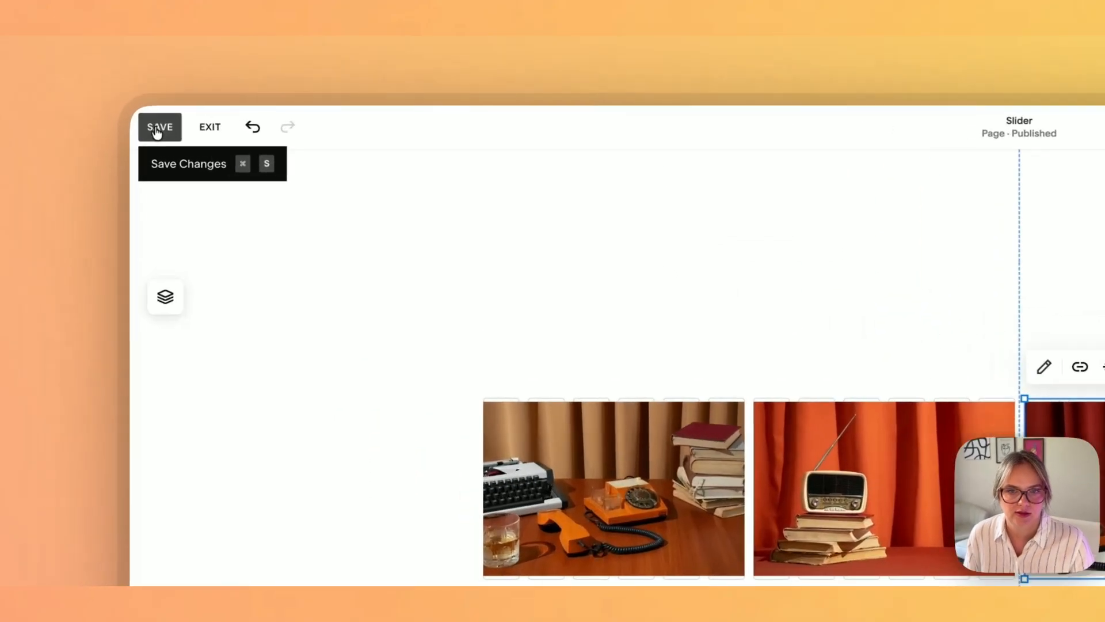
Step: Save the page changes and exit the editor
{"action": "left_click", "coordinate": [74, 95]}
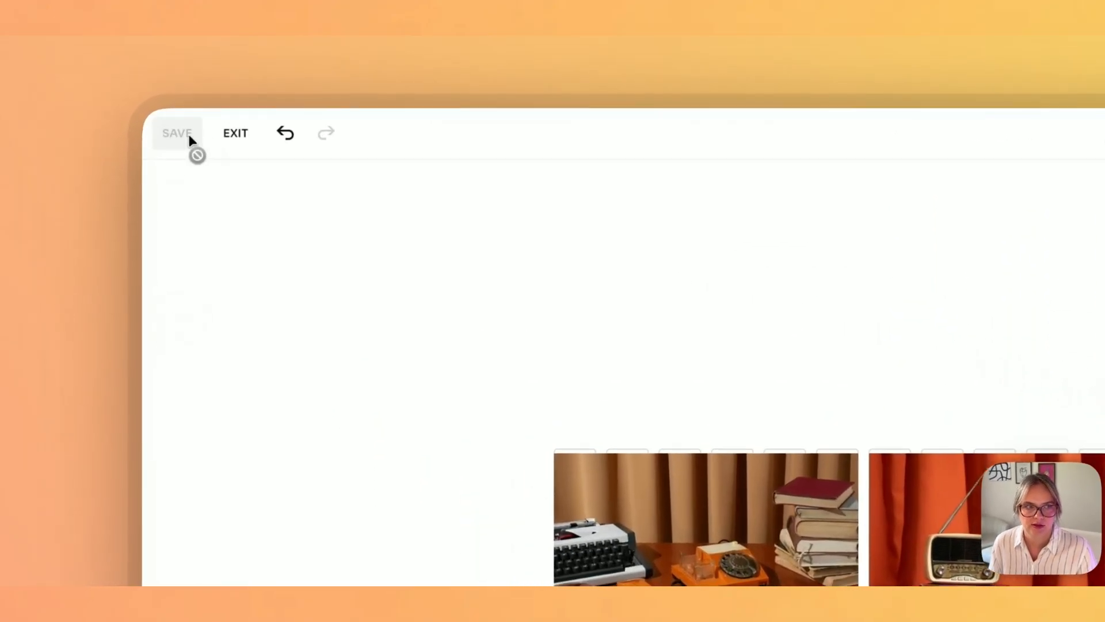
{"action": "left_click", "coordinate": [234, 136]}
{"action": "scroll", "coordinate": [523, 325], "scroll_direction": "down", "scroll_amount": 5}
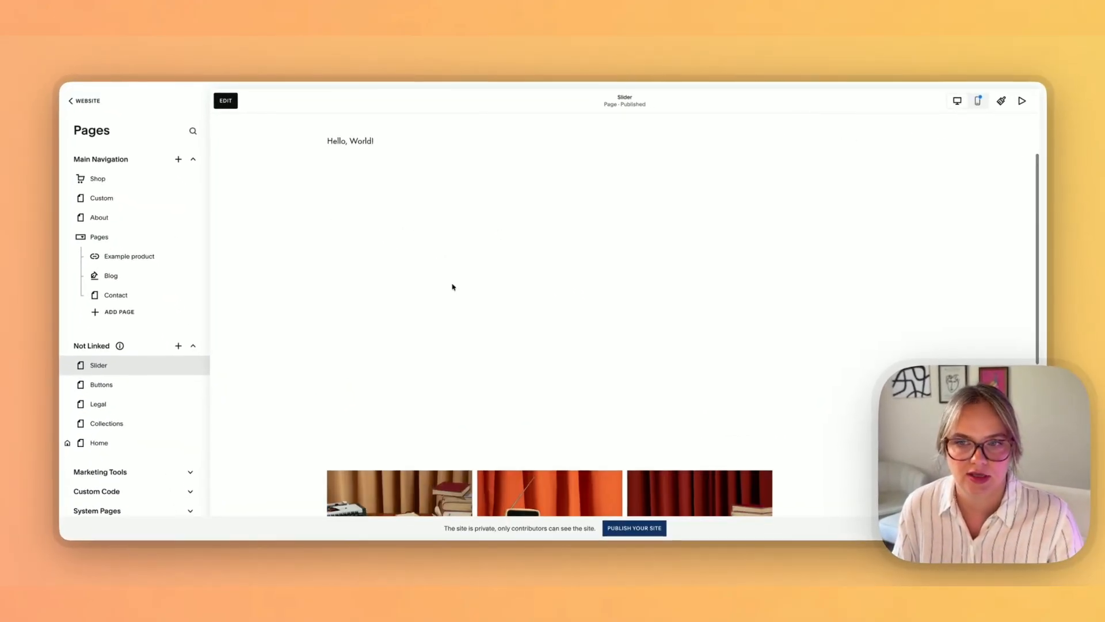
Step: Copy the first slider image's address and paste it into a new Claude chat message, followed by a blank line
{"action": "right_click", "coordinate": [415, 344]}
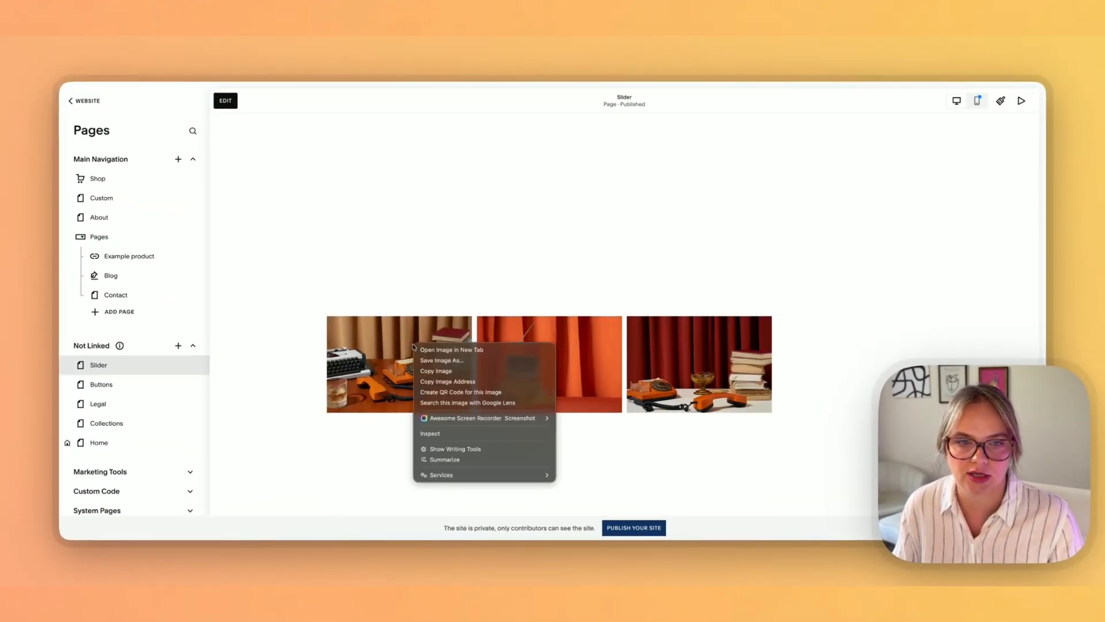
{"action": "left_click", "coordinate": [448, 383]}
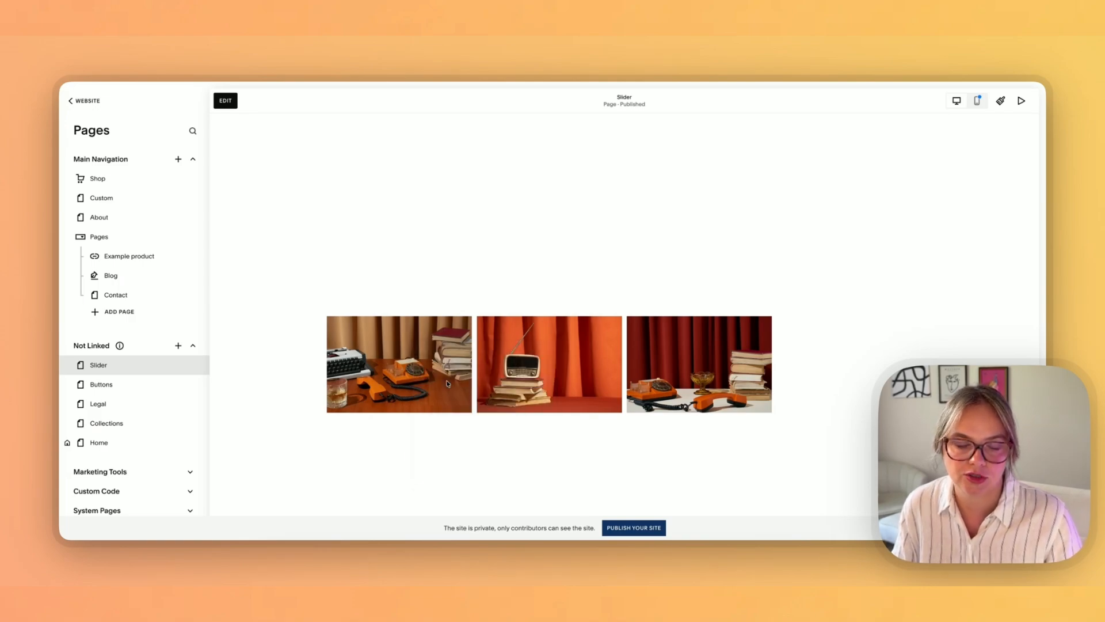
{"action": "left_click", "coordinate": [623, 552]}
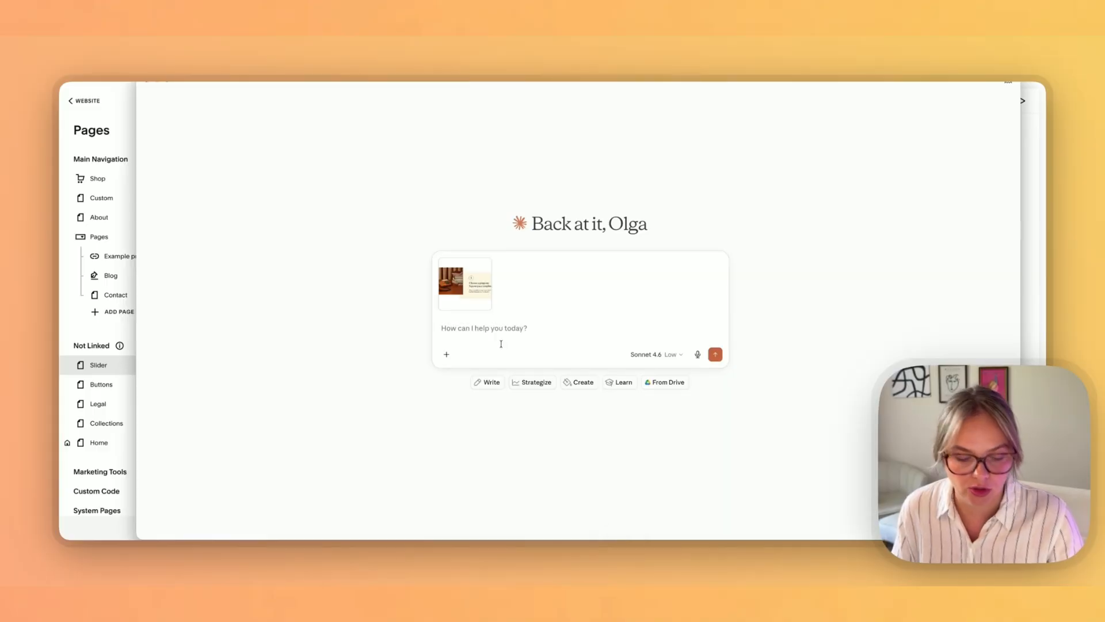
{"action": "key", "text": "super+v"}
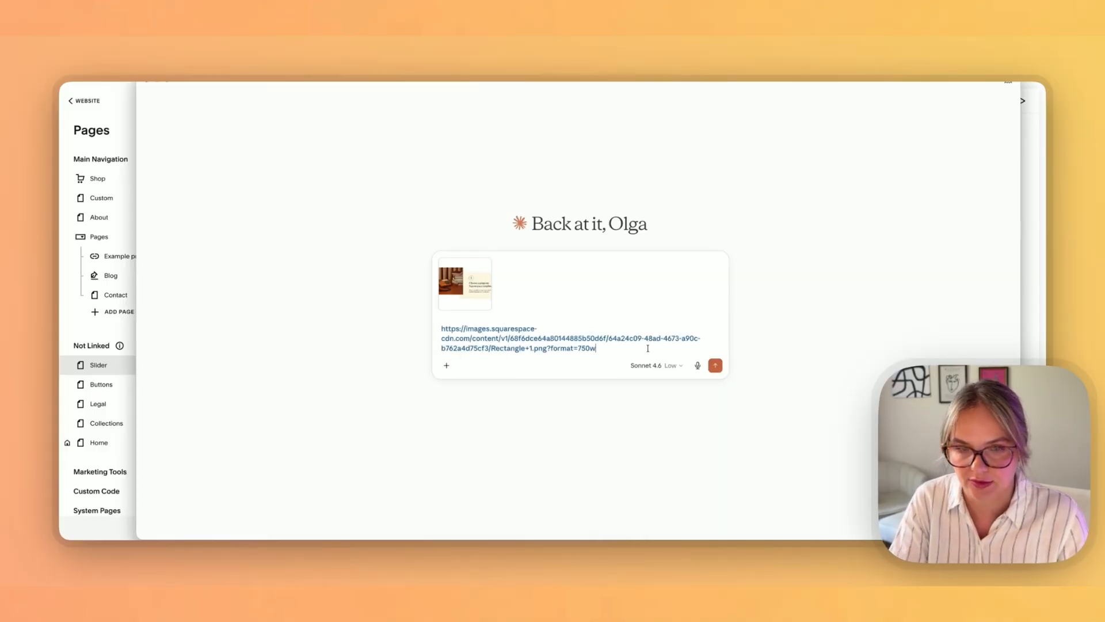
{"action": "key", "text": "shift+Return"}
{"action": "key", "text": "shift+Return"}
Step: Copy the middle slider image's address and paste it into the Claude message below the first link
{"action": "key", "text": "super+Tab"}
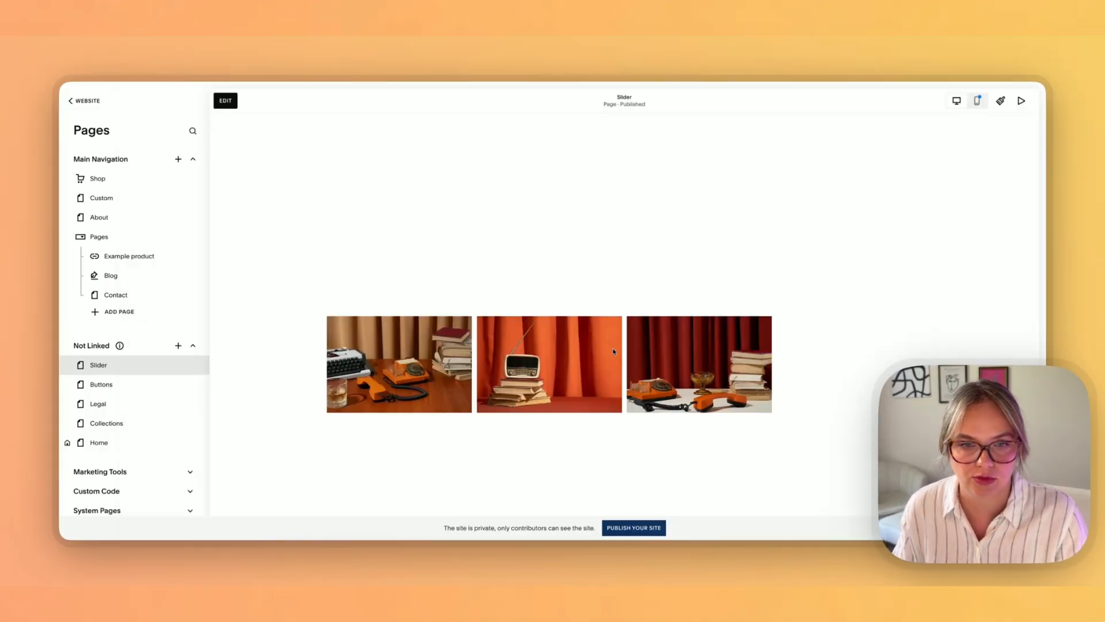
{"action": "right_click", "coordinate": [574, 355]}
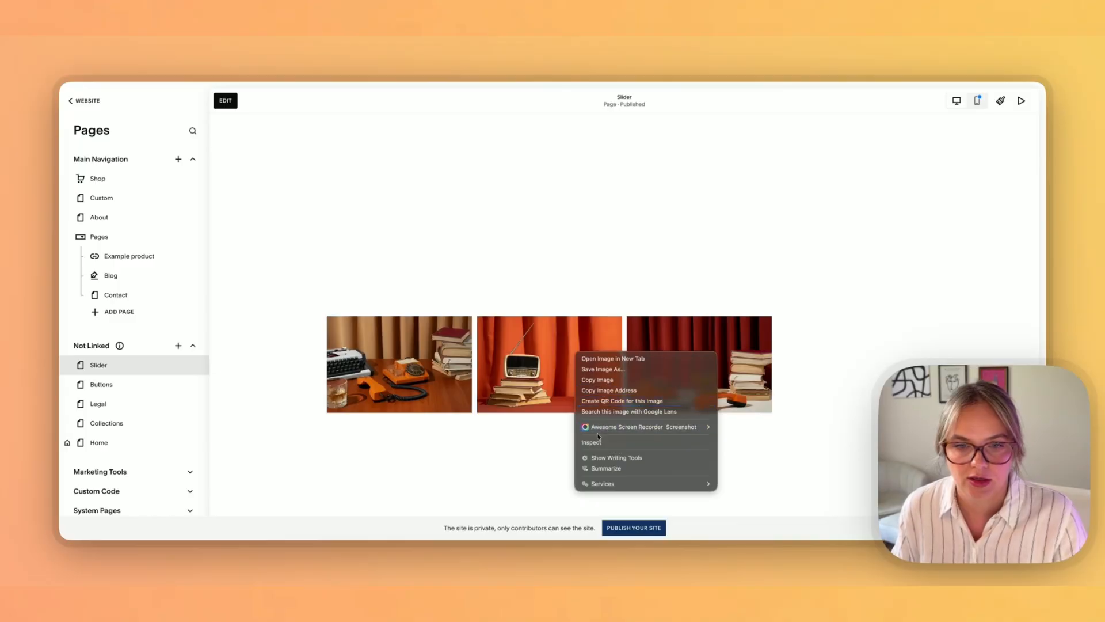
{"action": "left_click", "coordinate": [605, 390]}
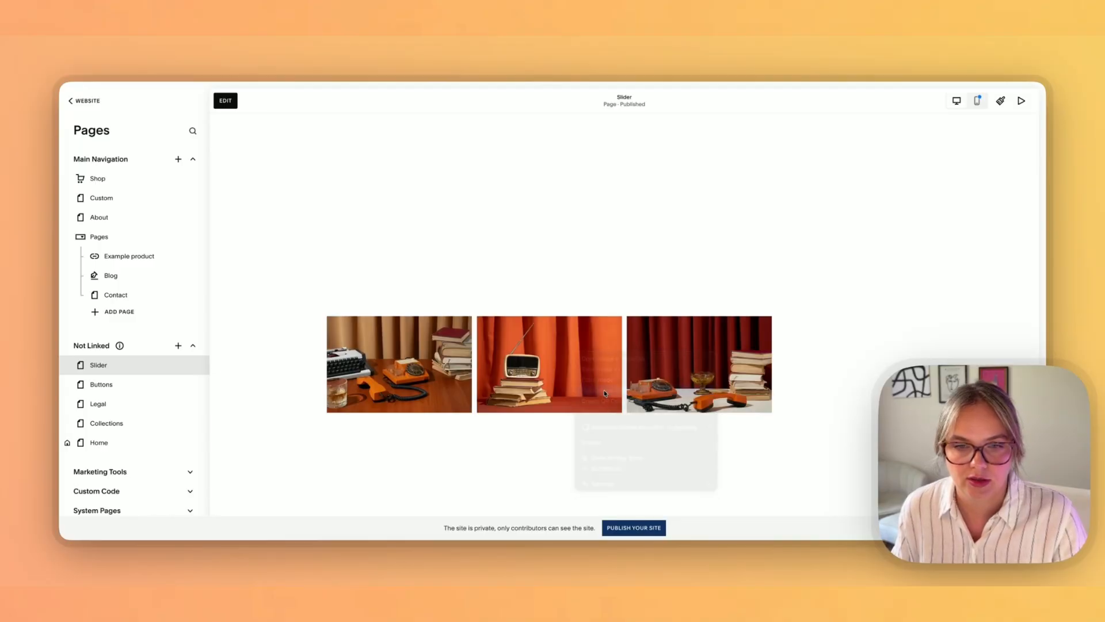
{"action": "key", "text": "super+Tab"}
{"action": "key", "text": "super+v"}
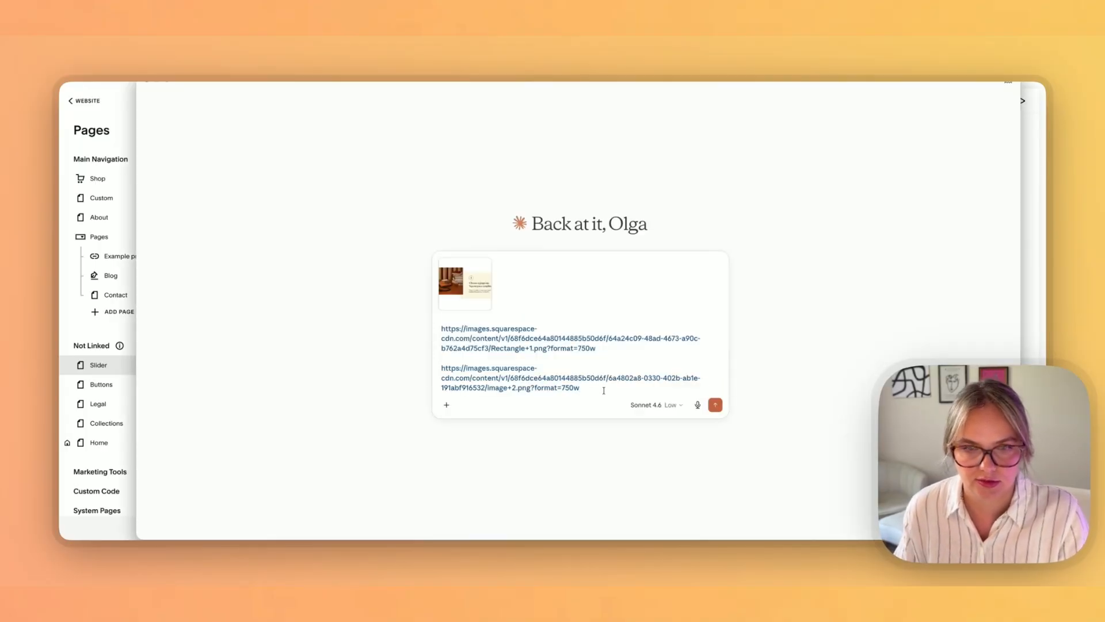
Step: Copy the third slider image's address and paste it into the Claude message after a blank line below the second link
{"action": "key", "text": "super+Tab"}
{"action": "right_click", "coordinate": [678, 370]}
{"action": "left_click", "coordinate": [701, 406]}
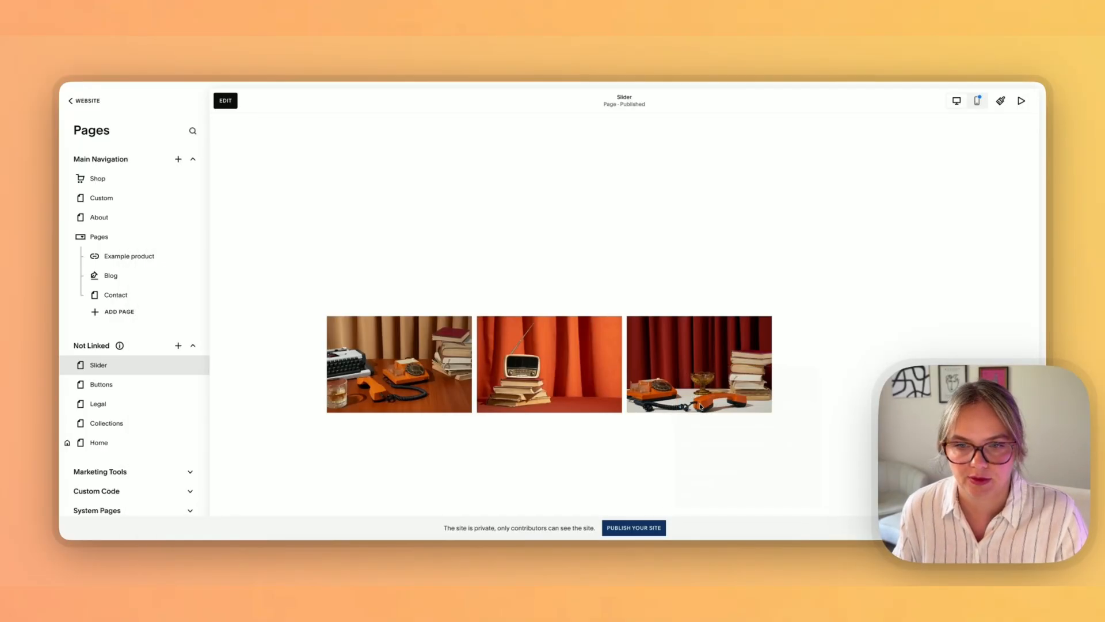
{"action": "key", "text": "super+Tab"}
{"action": "key", "text": "shift+Return"}
{"action": "key", "text": "shift+Return"}
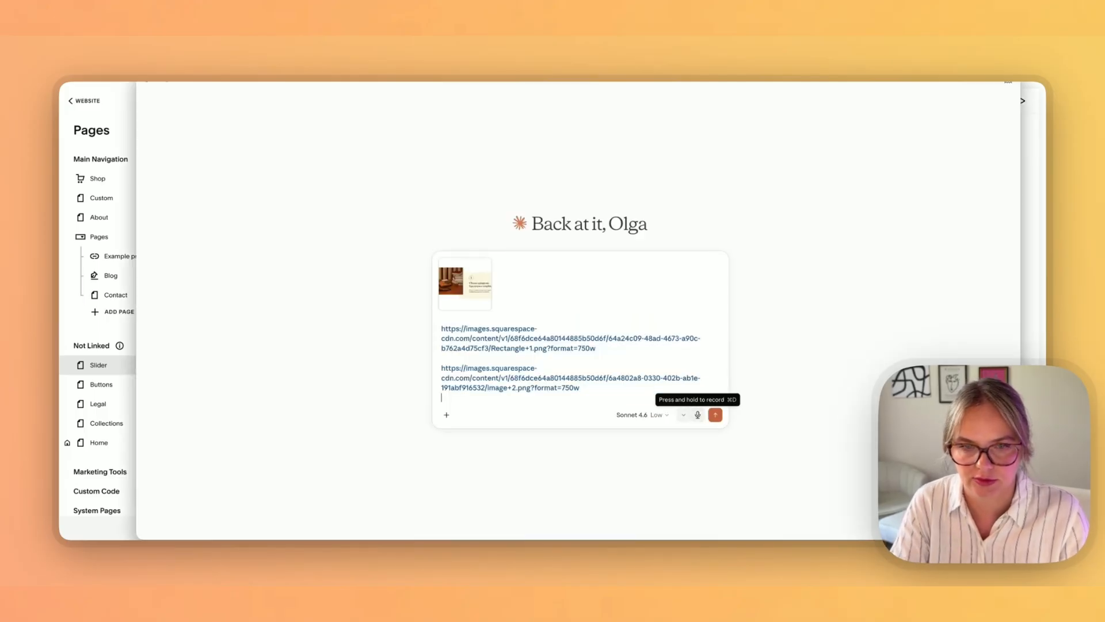
{"action": "key", "text": "super+v"}
Step: Attach Slider.png from the Downloads folder to the Claude message
{"action": "key", "text": "super+Tab"}
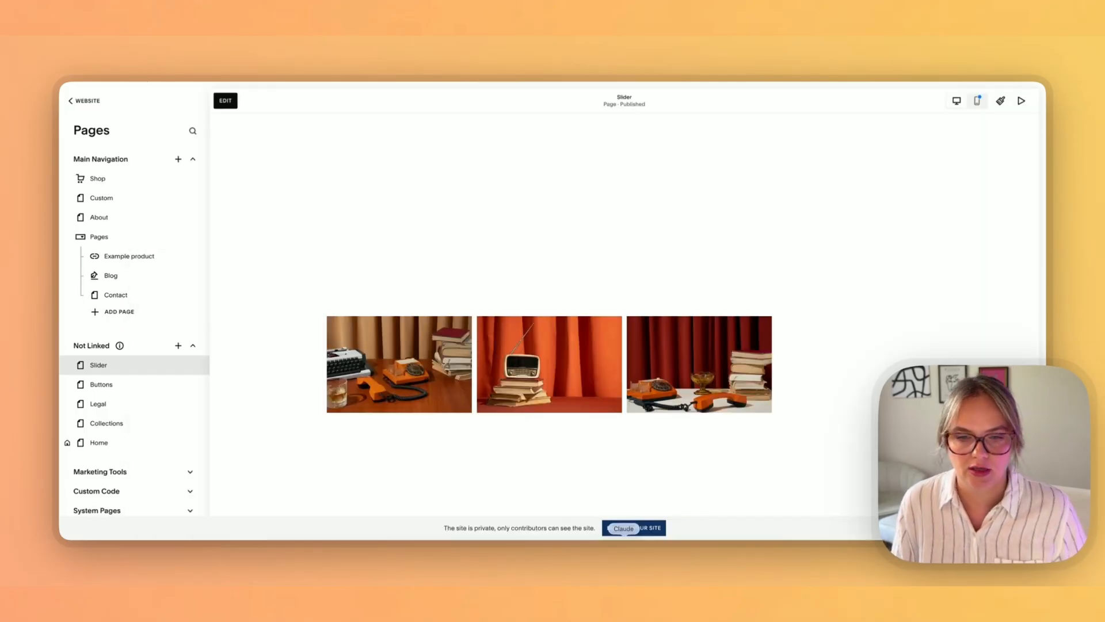
{"action": "key", "text": "super+Tab"}
{"action": "key", "text": "super+Tab"}
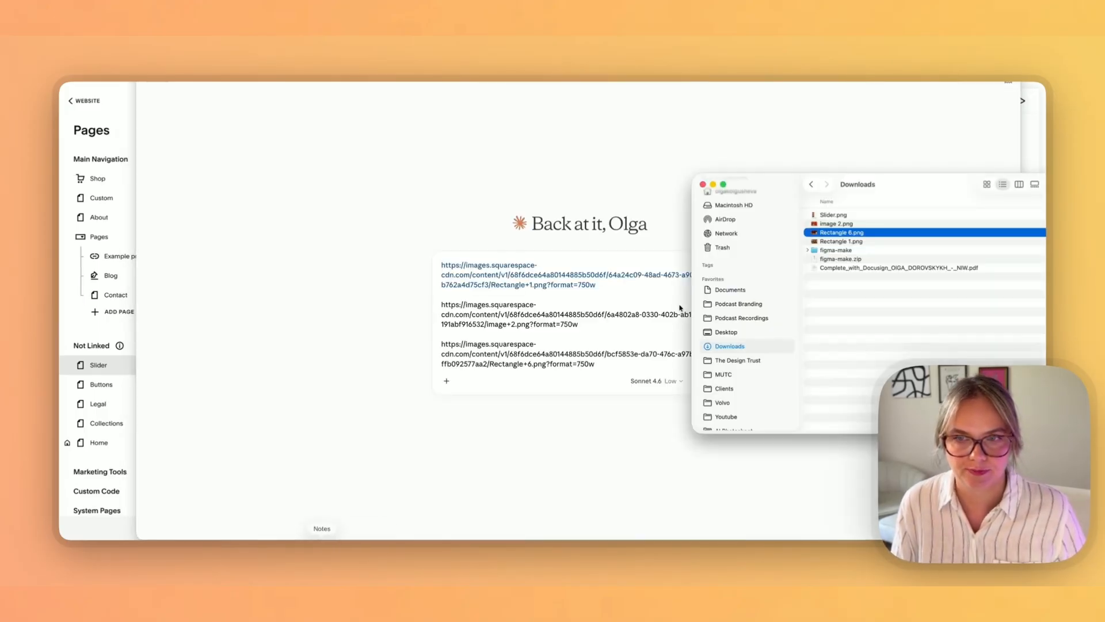
{"action": "left_click", "coordinate": [828, 216]}
{"action": "left_click_drag", "start_coordinate": [829, 216], "coordinate": [575, 259]}
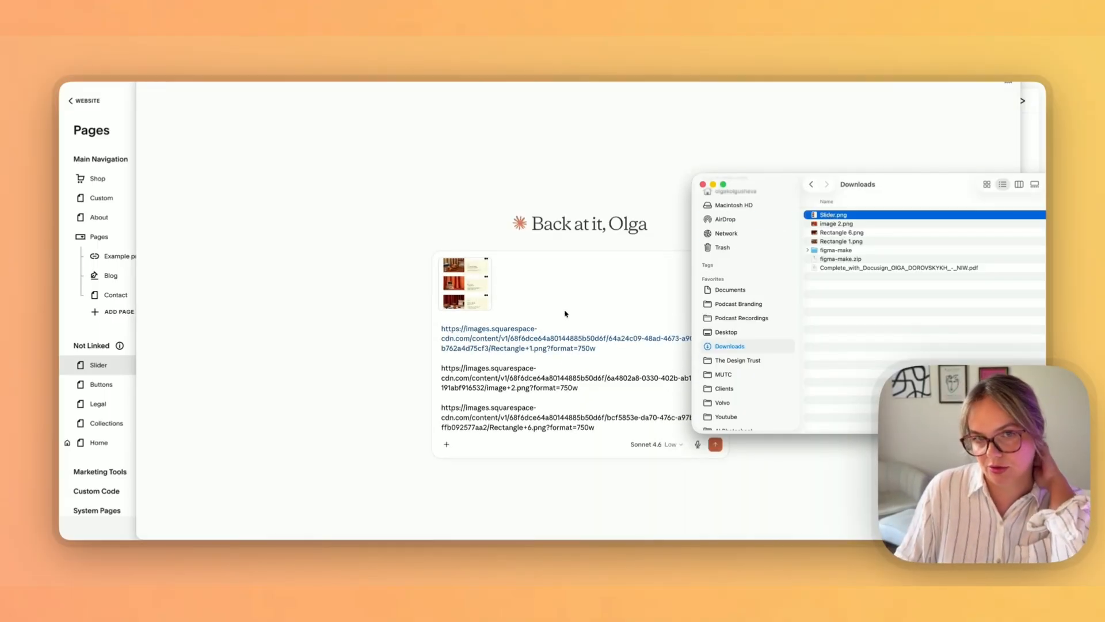
Step: Dictate a request for an interactive Squarespace code-block slider with left/right buttons, Freight and Futura fonts, beige background and slide animation, then send it
{"action": "left_click", "coordinate": [588, 439]}
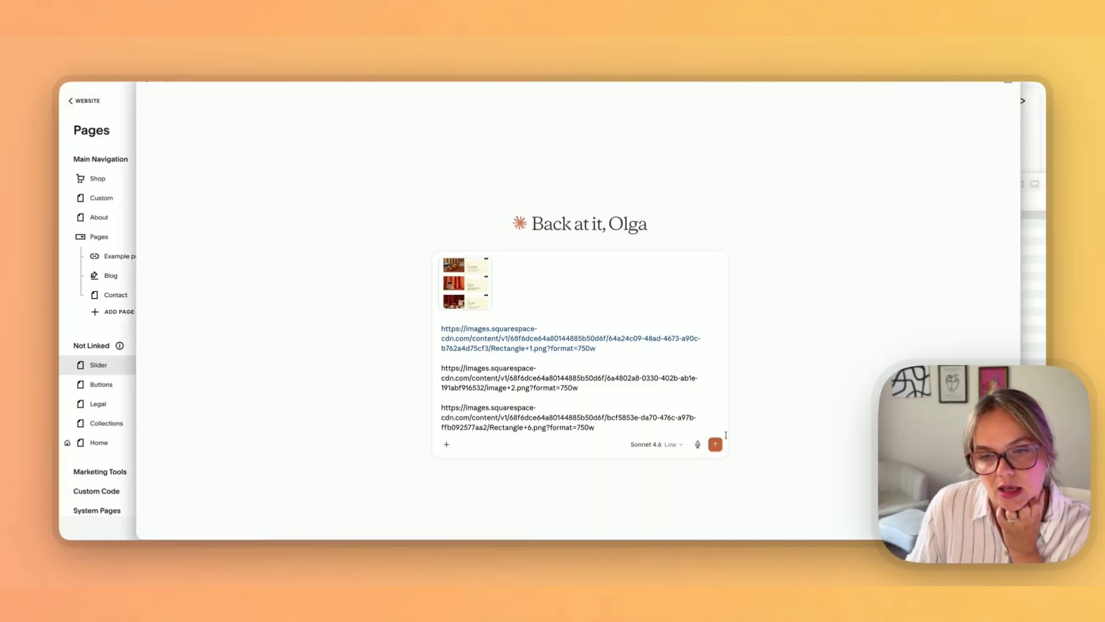
{"action": "left_click", "coordinate": [698, 445]}
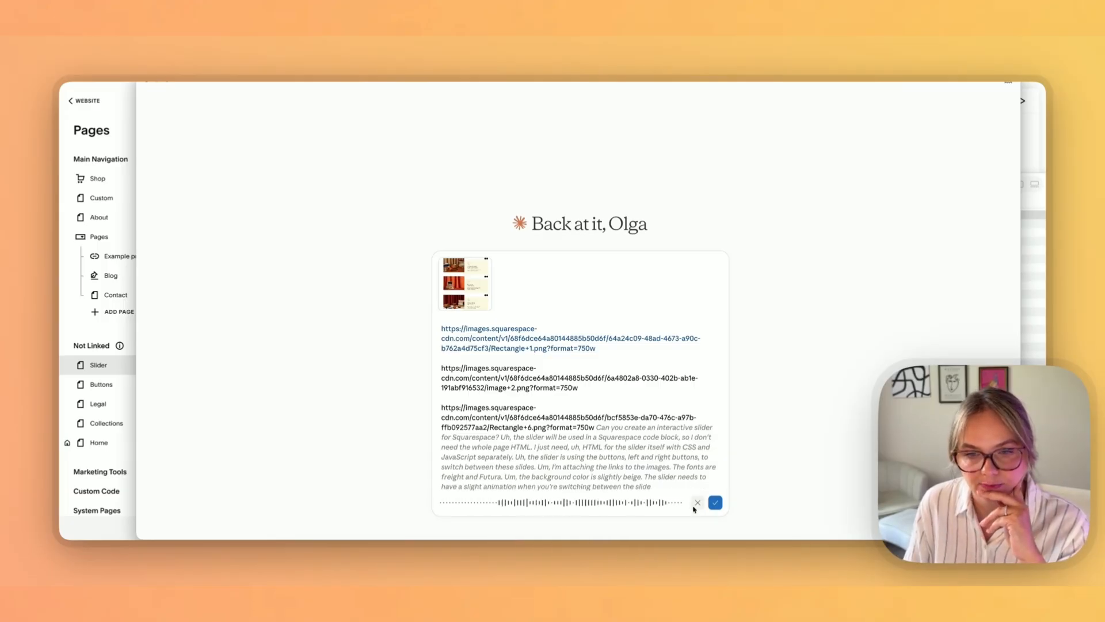
{"action": "left_click", "coordinate": [714, 502]}
{"action": "left_click", "coordinate": [715, 502]}
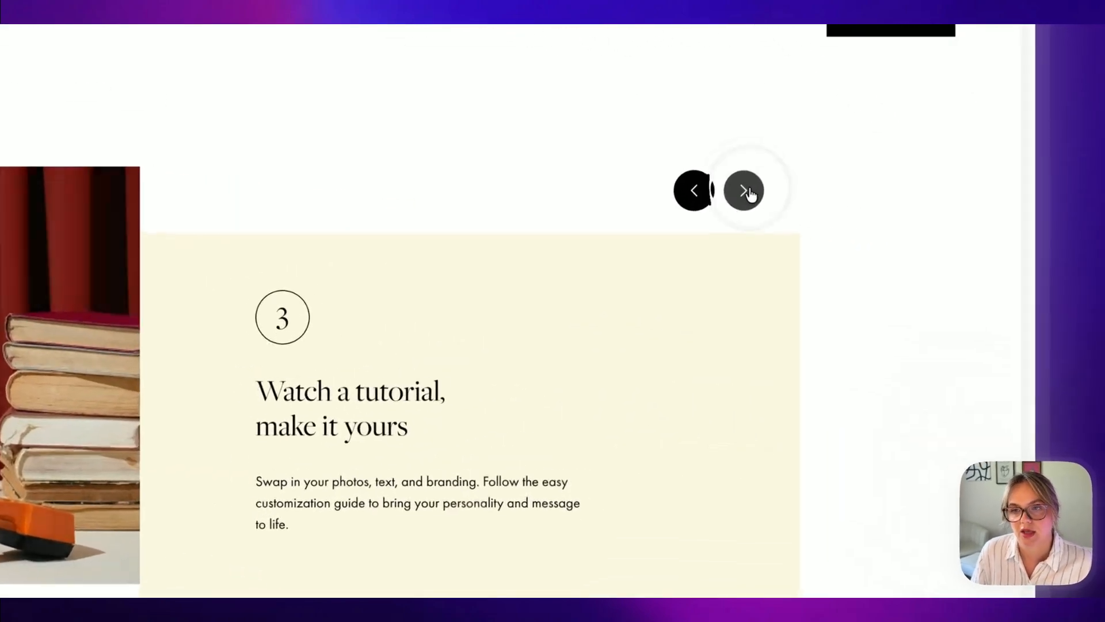
Step: Test the slider's next arrow on the Squarespace page and compare the slides with the Figma design
{"action": "left_click", "coordinate": [893, 235]}
{"action": "left_click", "coordinate": [740, 193]}
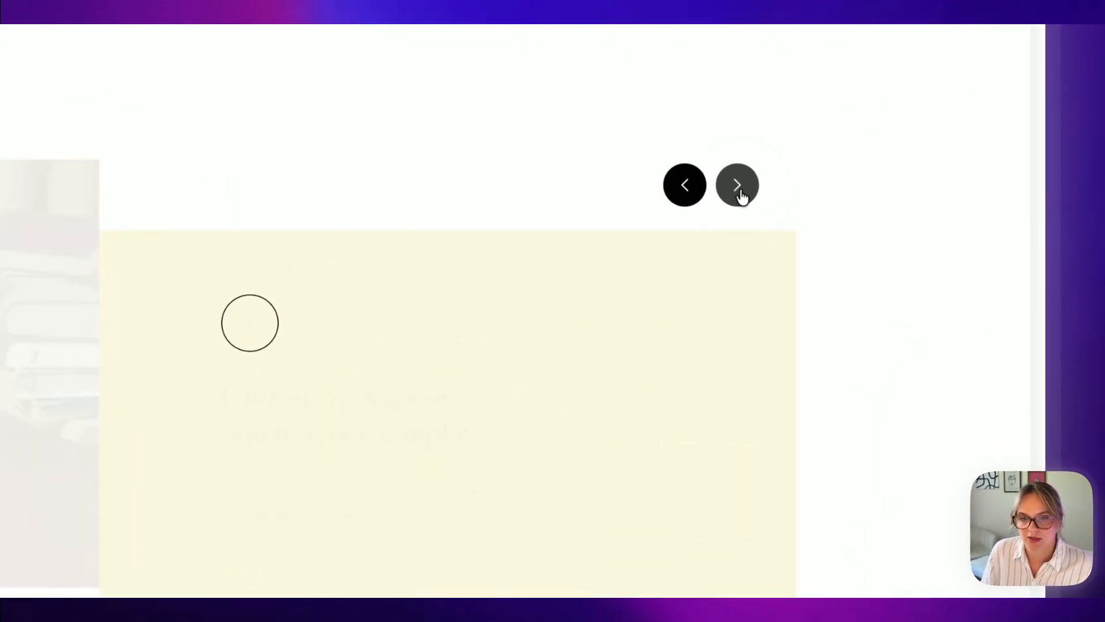
{"action": "left_click", "coordinate": [739, 192]}
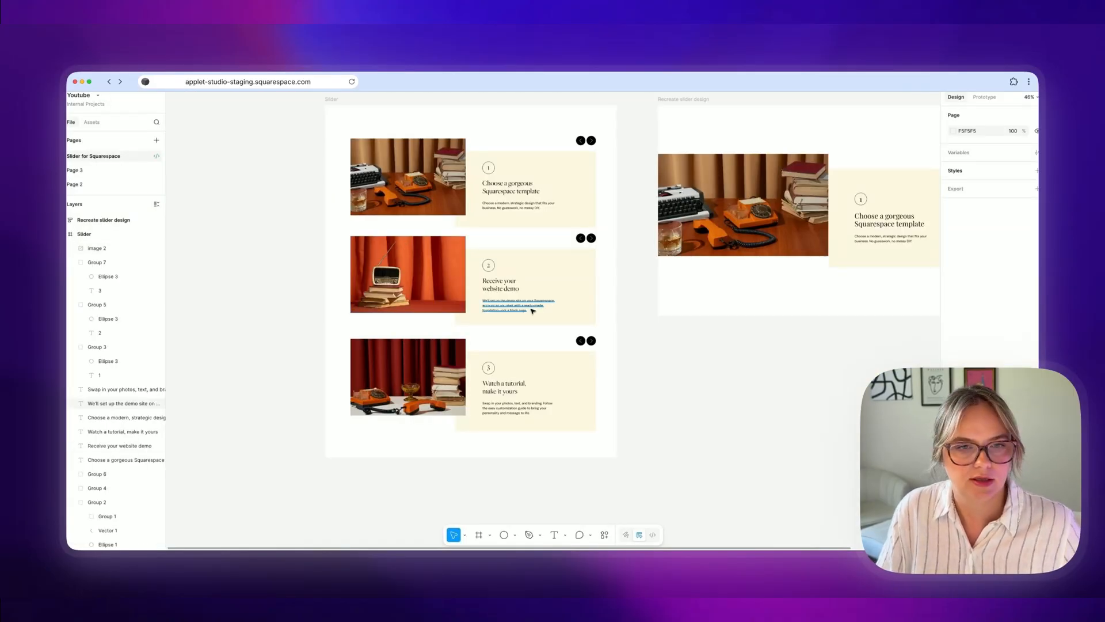
{"action": "scroll", "coordinate": [534, 312], "scroll_direction": "up", "scroll_amount": 1}
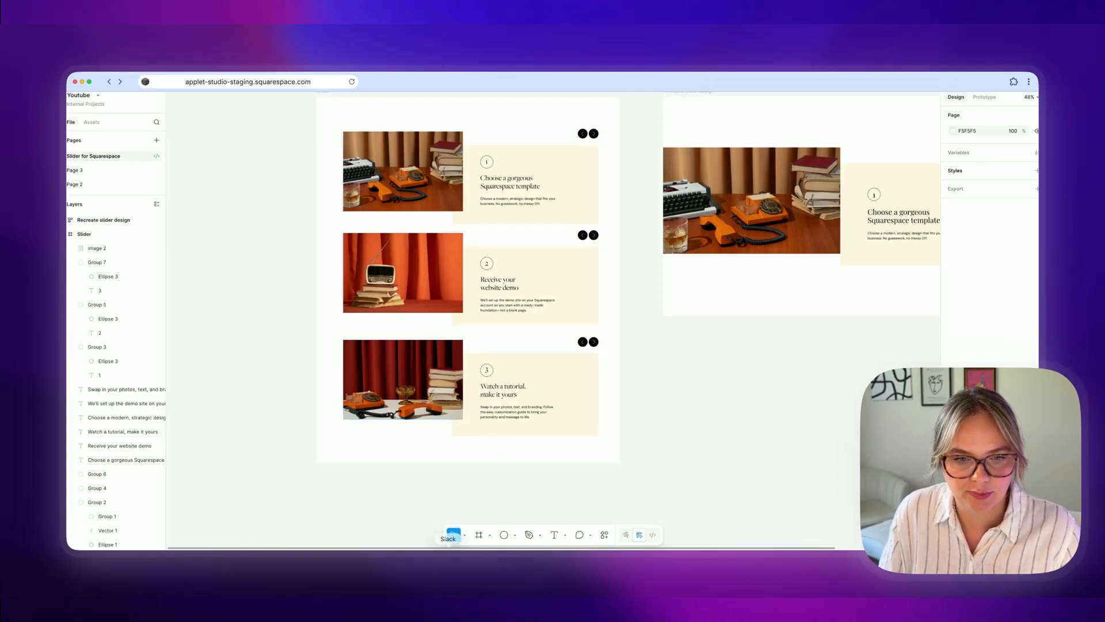
{"action": "left_click", "coordinate": [377, 562]}
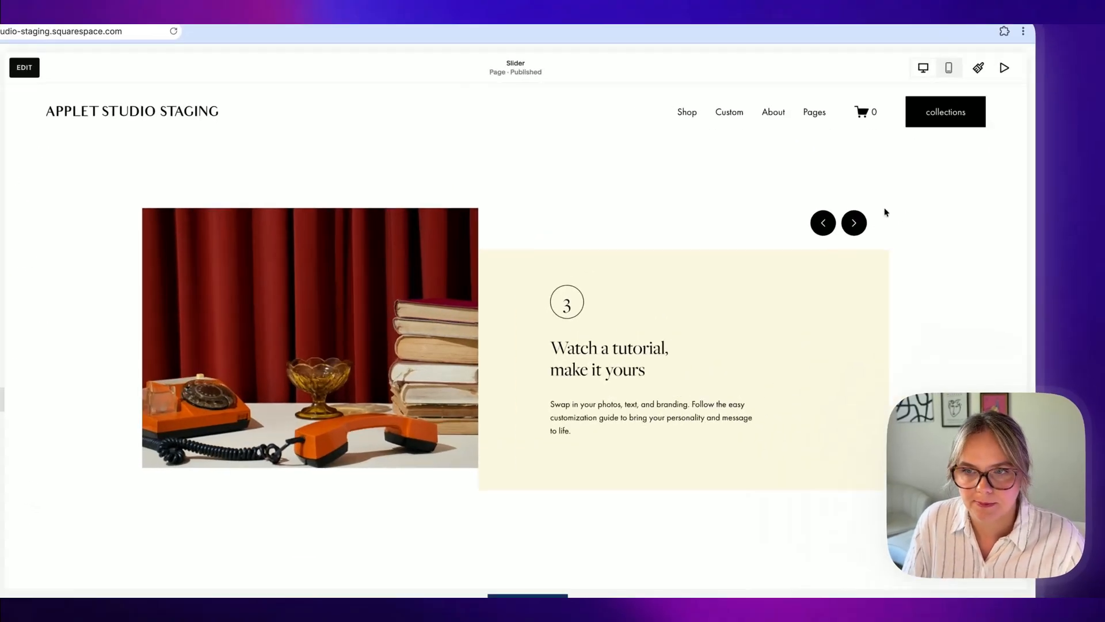
{"action": "left_click", "coordinate": [894, 235]}
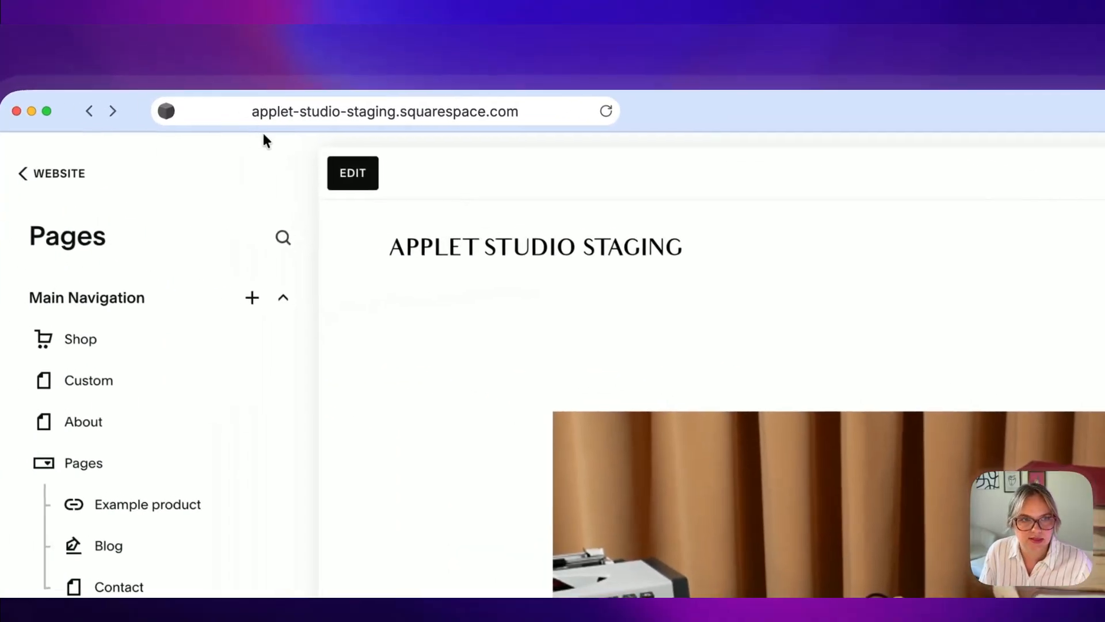
Step: Open the page editor and scroll through the HTML in the slider's code block
{"action": "left_click", "coordinate": [353, 173]}
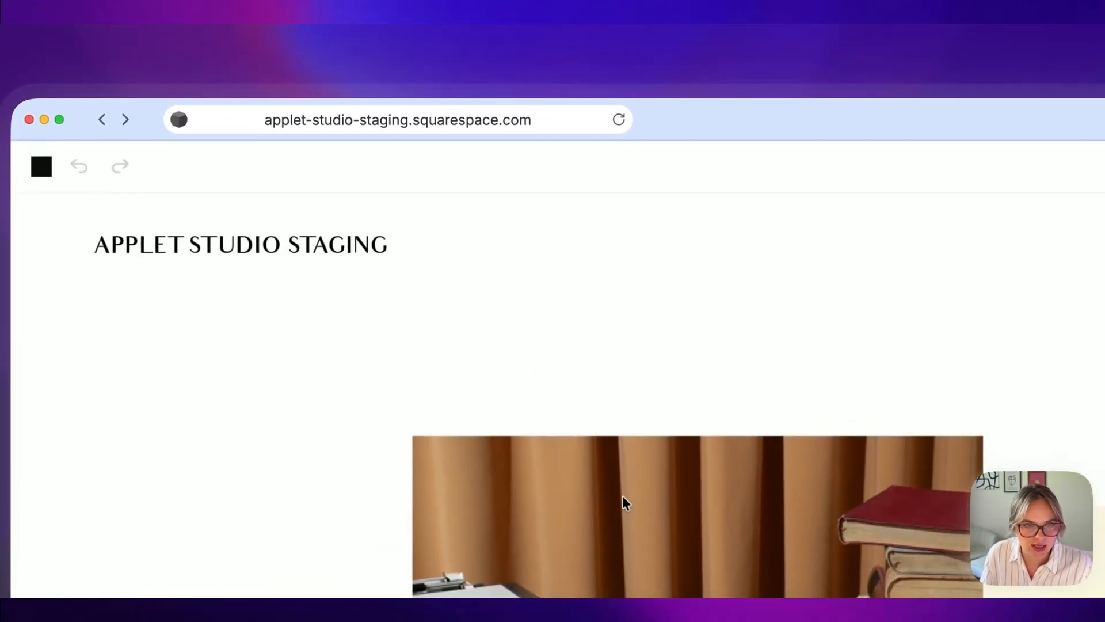
{"action": "left_click", "coordinate": [444, 465]}
{"action": "left_click", "coordinate": [437, 367]}
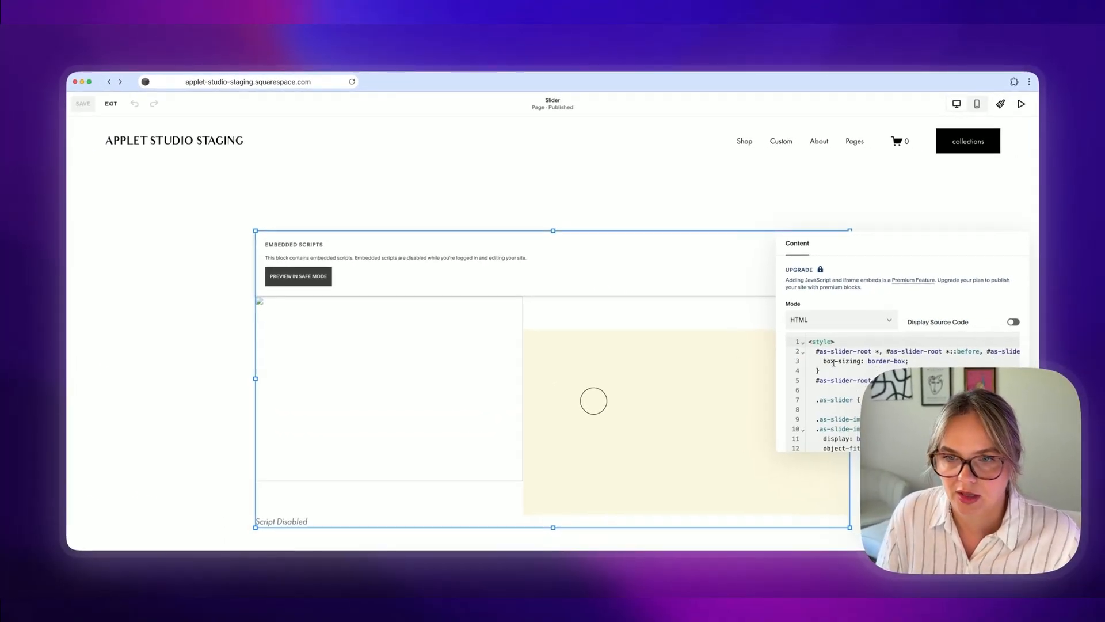
{"action": "scroll", "coordinate": [833, 363], "scroll_direction": "down", "scroll_amount": 20}
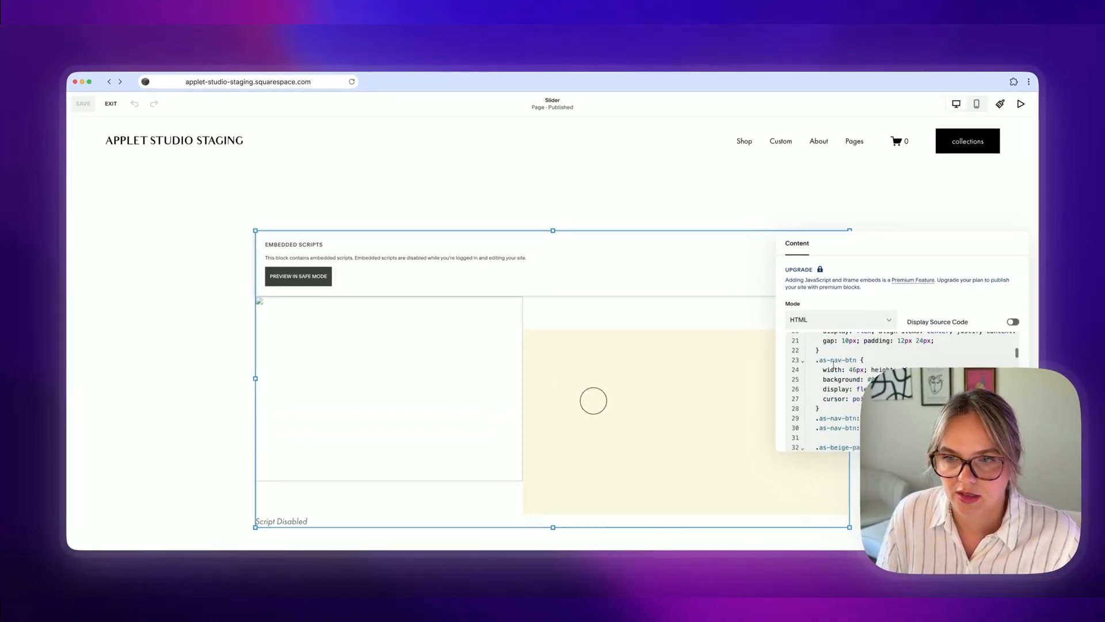
{"action": "scroll", "coordinate": [833, 364], "scroll_direction": "up", "scroll_amount": 20}
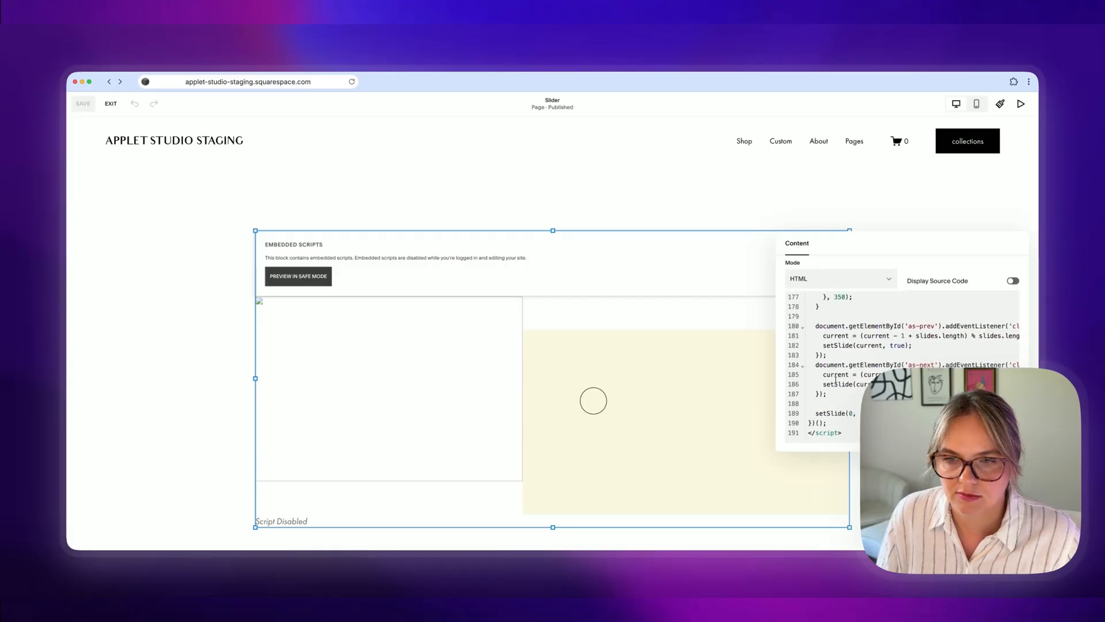
{"action": "scroll", "coordinate": [834, 363], "scroll_direction": "down", "scroll_amount": 20}
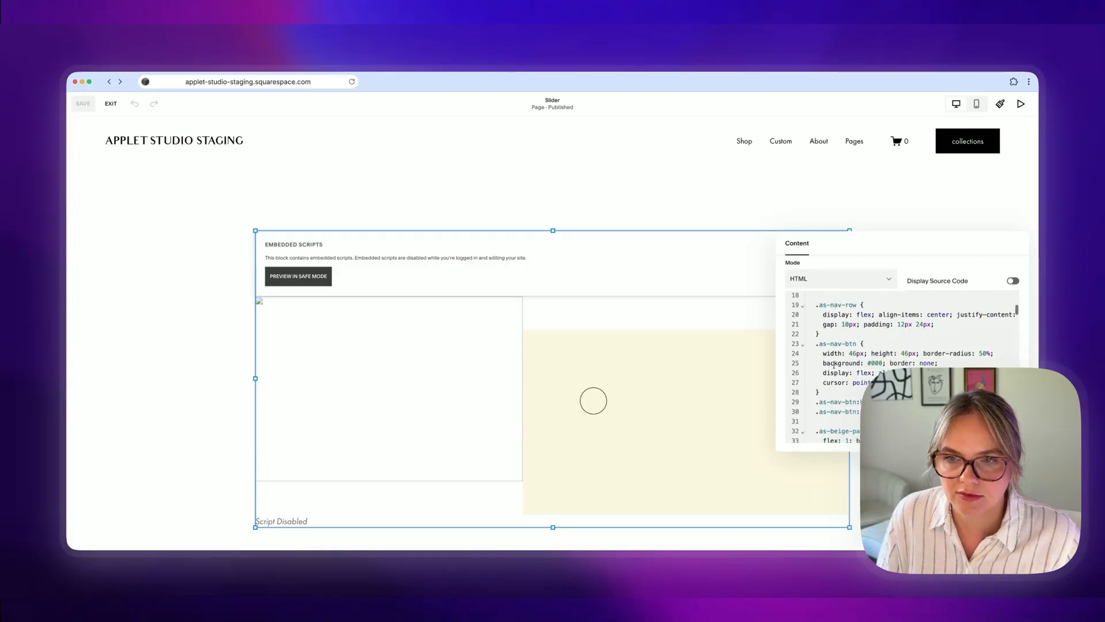
{"action": "scroll", "coordinate": [833, 366], "scroll_direction": "up", "scroll_amount": 4}
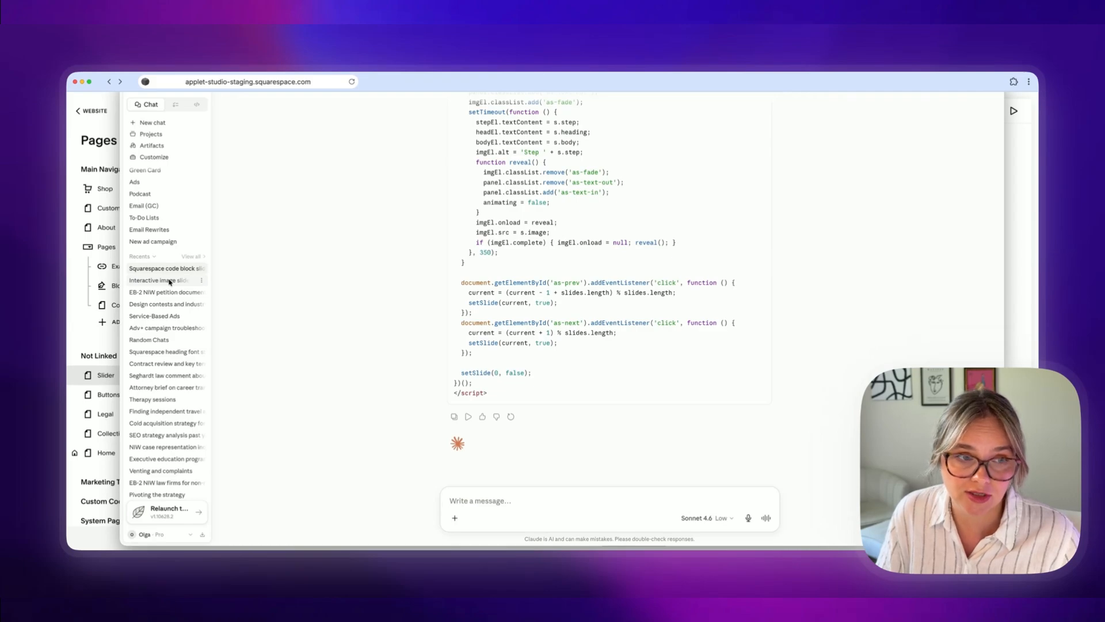
Step: Open the earlier interactive image slider chat in Claude and review its messages and preview
{"action": "left_click", "coordinate": [170, 282]}
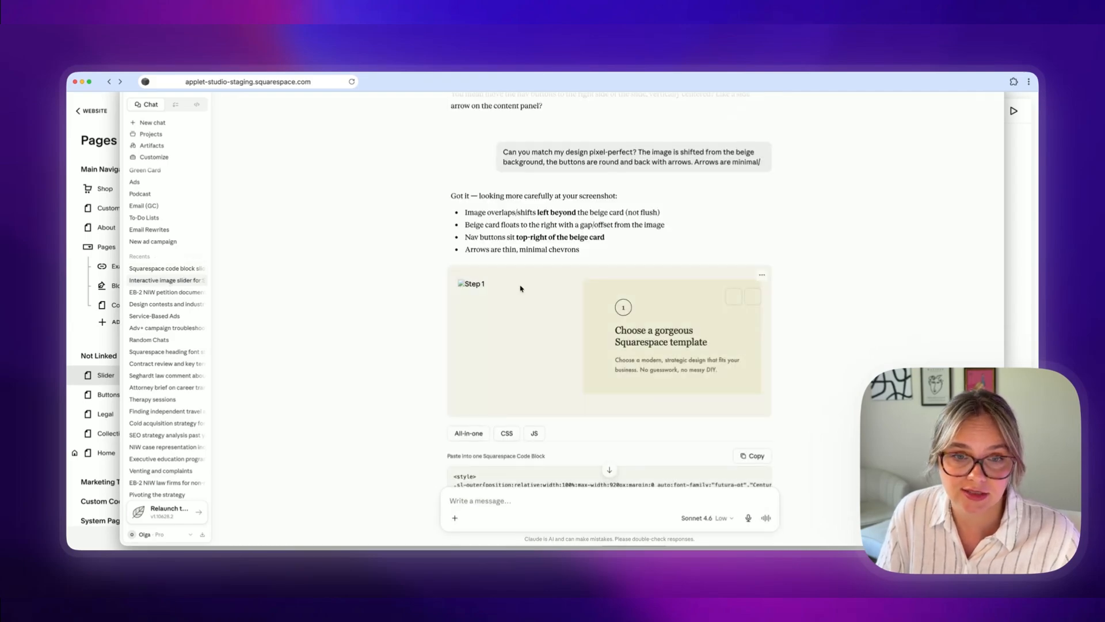
{"action": "scroll", "coordinate": [730, 306], "scroll_direction": "down", "scroll_amount": 1}
{"action": "scroll", "coordinate": [667, 259], "scroll_direction": "up", "scroll_amount": 5}
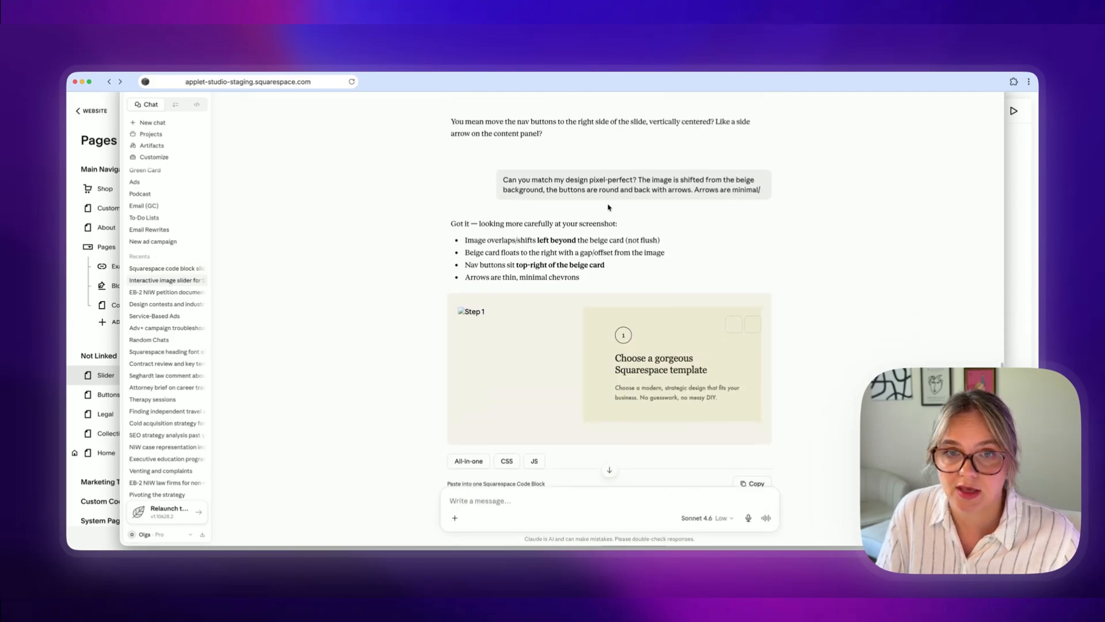
{"action": "scroll", "coordinate": [609, 207], "scroll_direction": "up", "scroll_amount": 5}
{"action": "scroll", "coordinate": [752, 269], "scroll_direction": "down", "scroll_amount": 9}
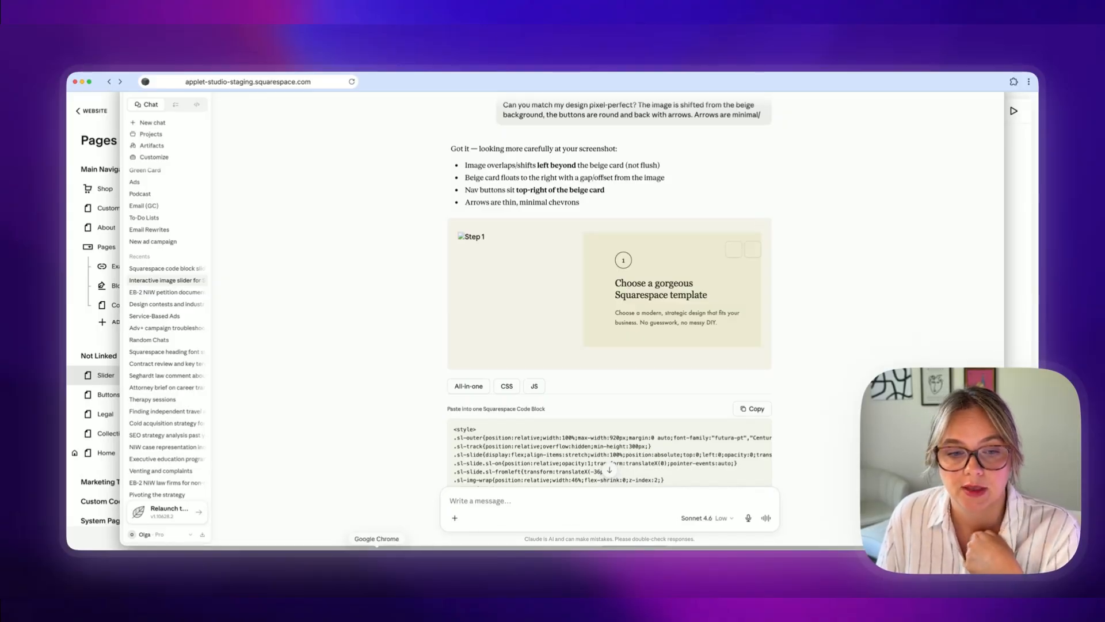
Step: Cycle through the live slider's slides with its next and previous arrows
{"action": "left_click", "coordinate": [377, 547]}
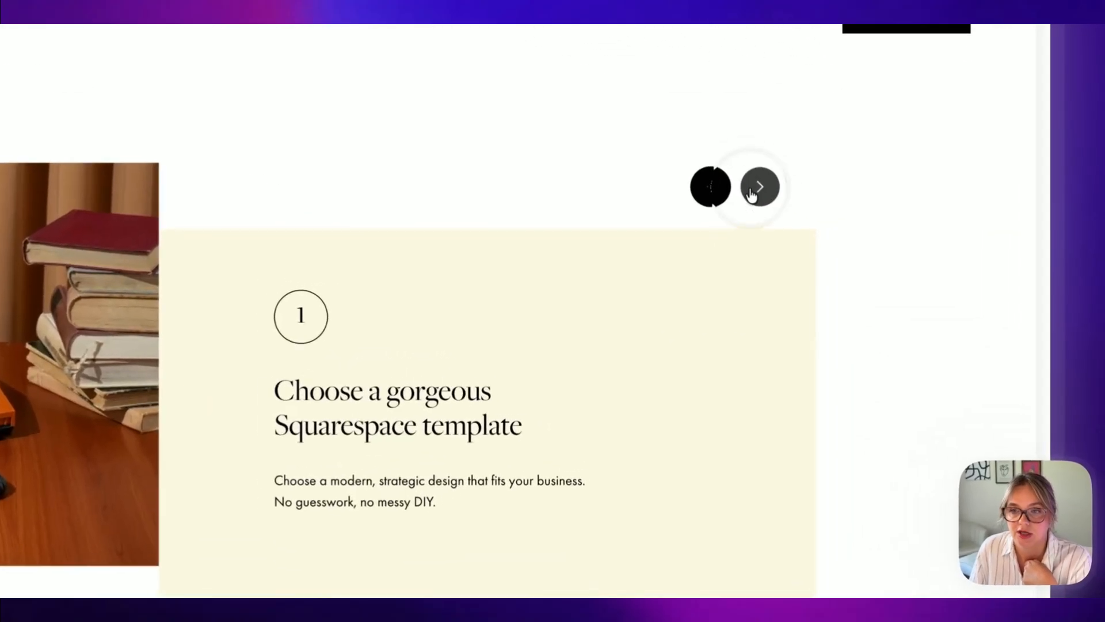
{"action": "left_click", "coordinate": [894, 234]}
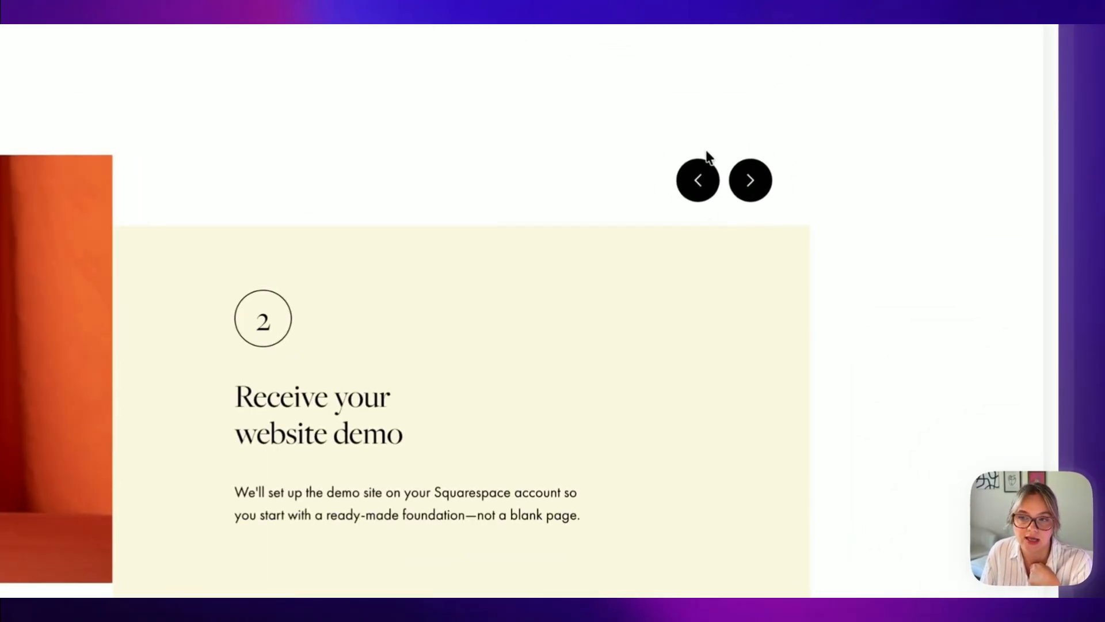
{"action": "left_click", "coordinate": [759, 187]}
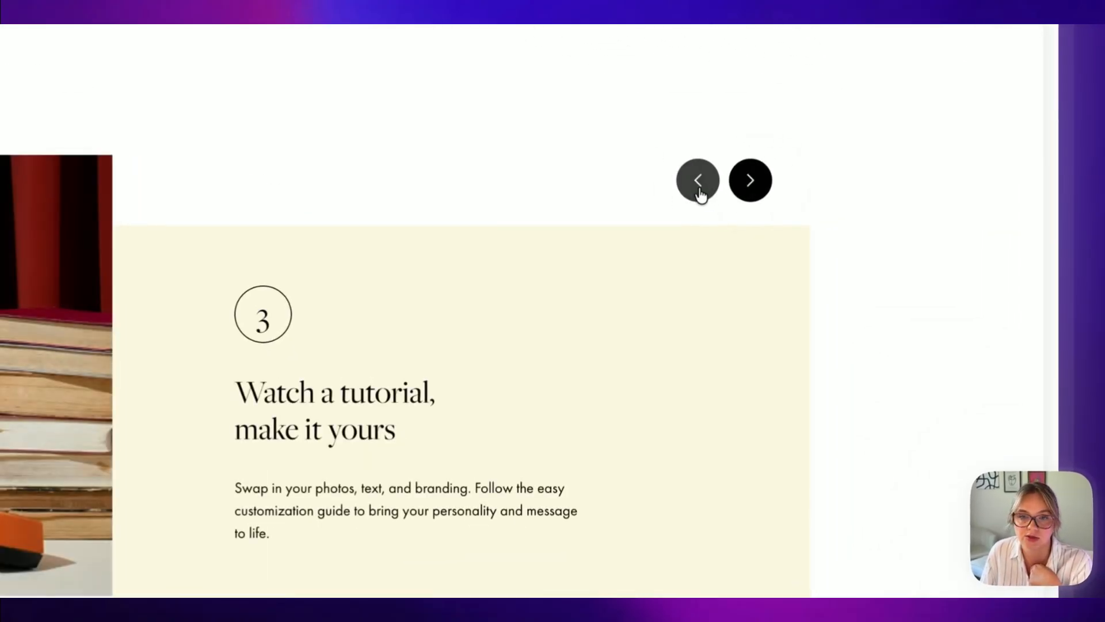
{"action": "left_click", "coordinate": [698, 181]}
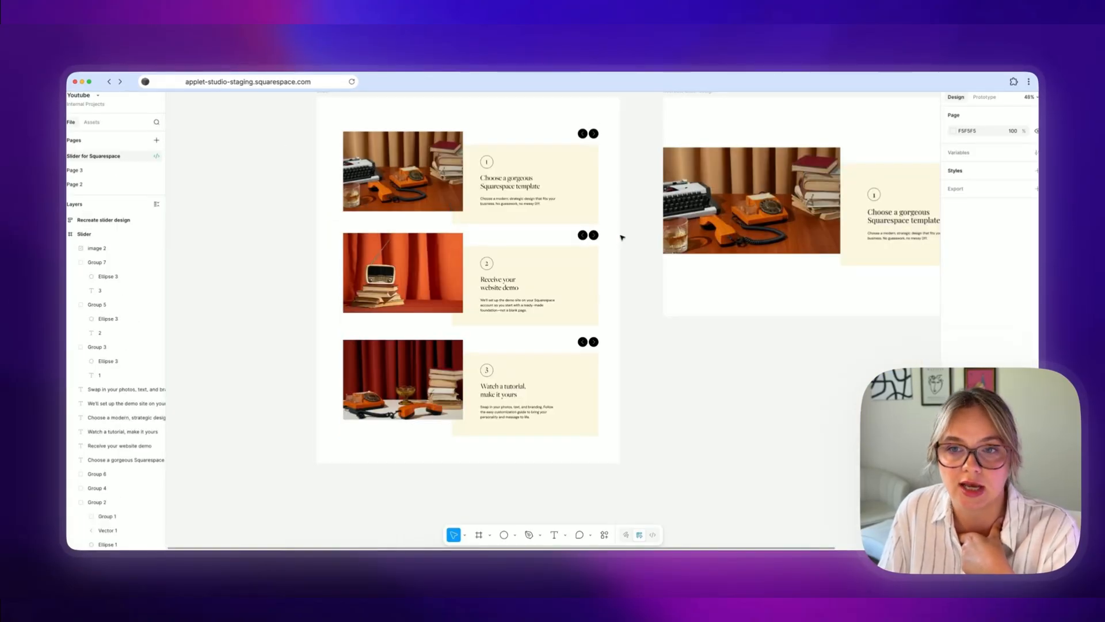
Step: Select the Slider frame in the Figma design file
{"action": "scroll", "coordinate": [620, 237], "scroll_direction": "right", "scroll_amount": 5}
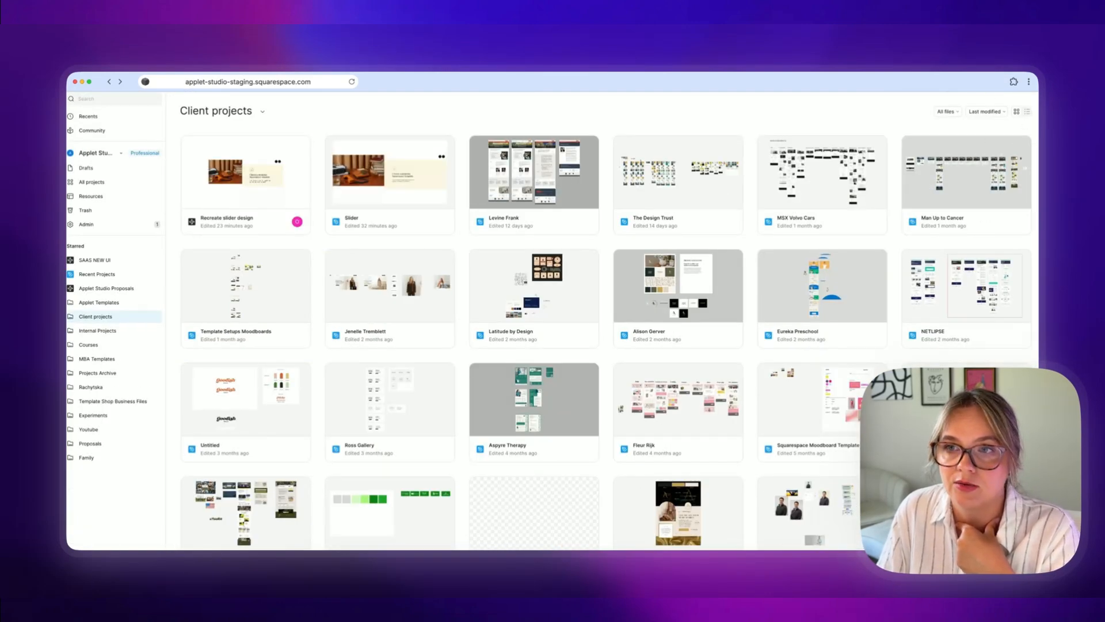
{"action": "left_click", "coordinate": [976, 93]}
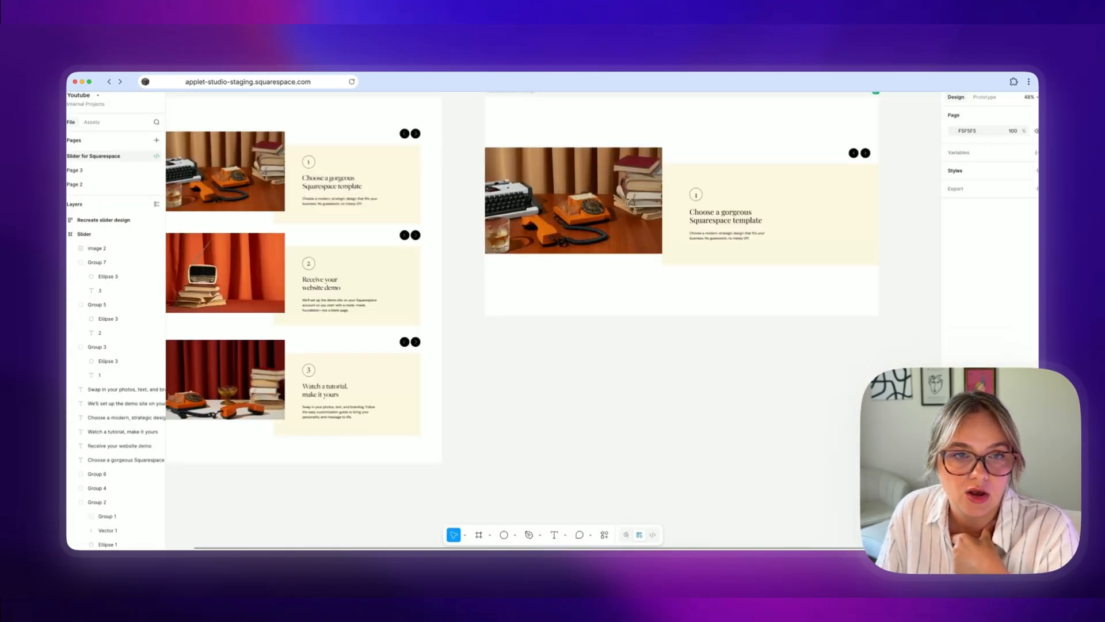
{"action": "scroll", "coordinate": [222, 96], "scroll_direction": "left", "scroll_amount": 3}
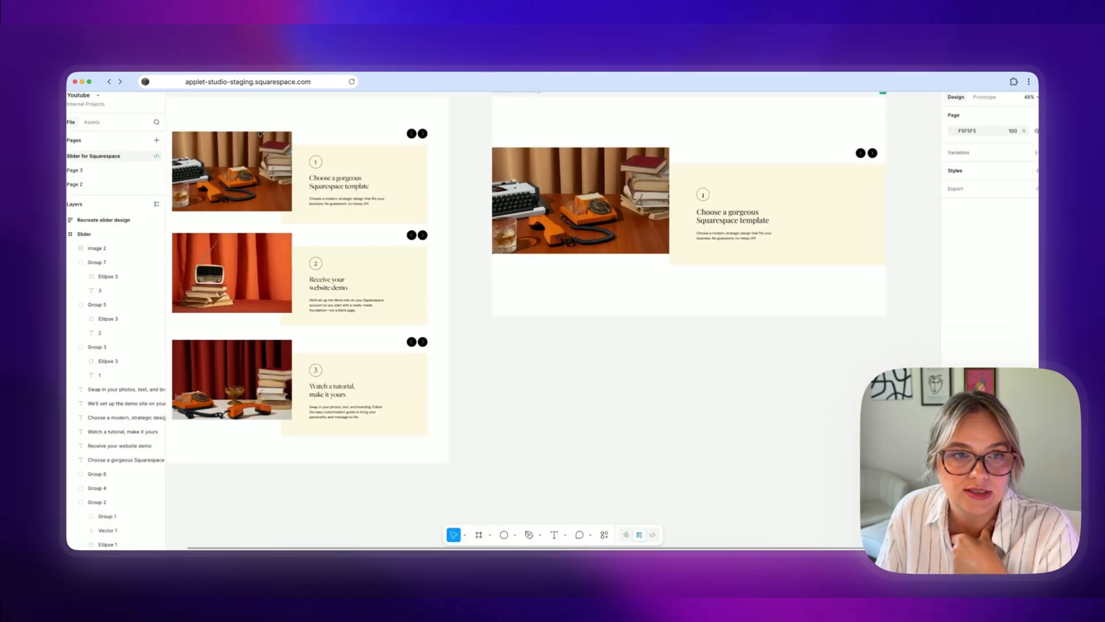
{"action": "left_click", "coordinate": [222, 96]}
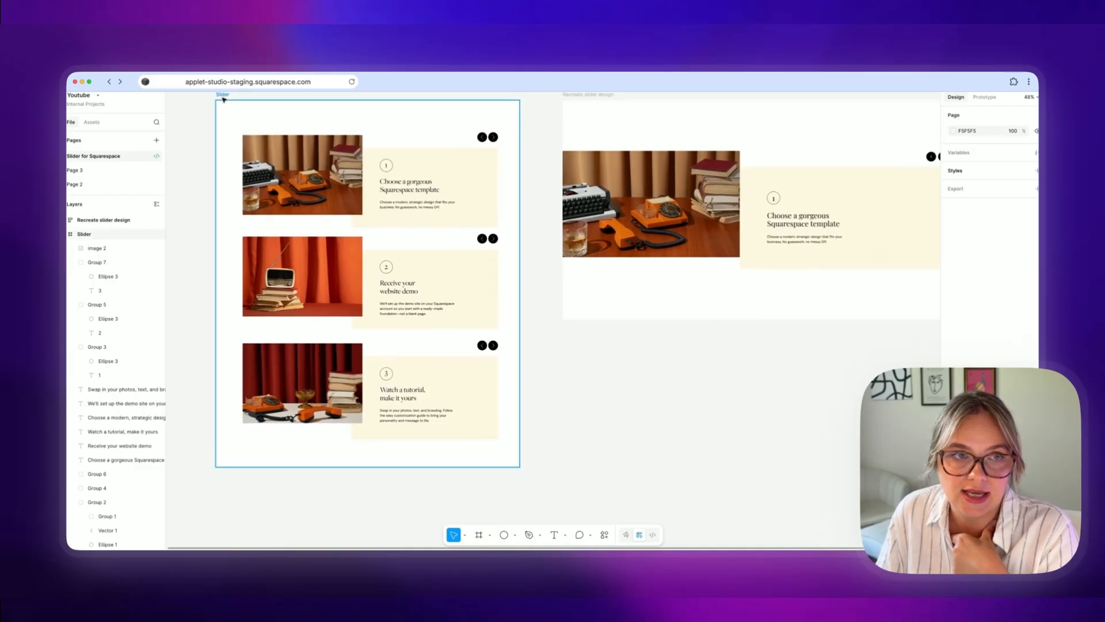
{"action": "left_click", "coordinate": [221, 97]}
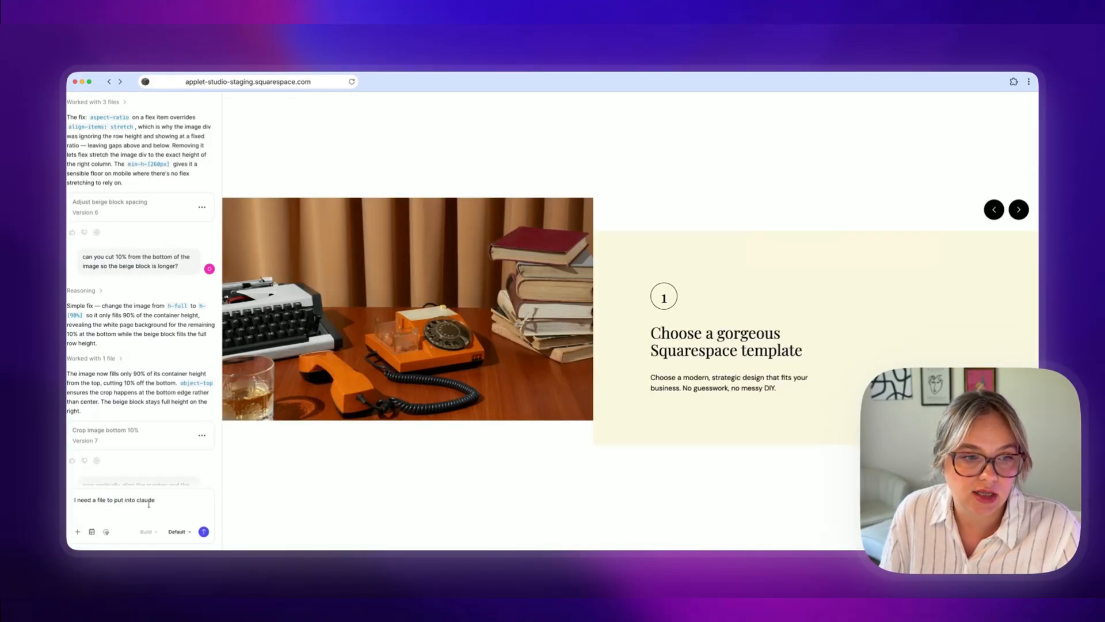
{"action": "left_click_drag", "start_coordinate": [154, 500], "coordinate": [75, 499]}
{"action": "key", "text": "BackSpace"}
{"action": "key", "text": "super+v"}
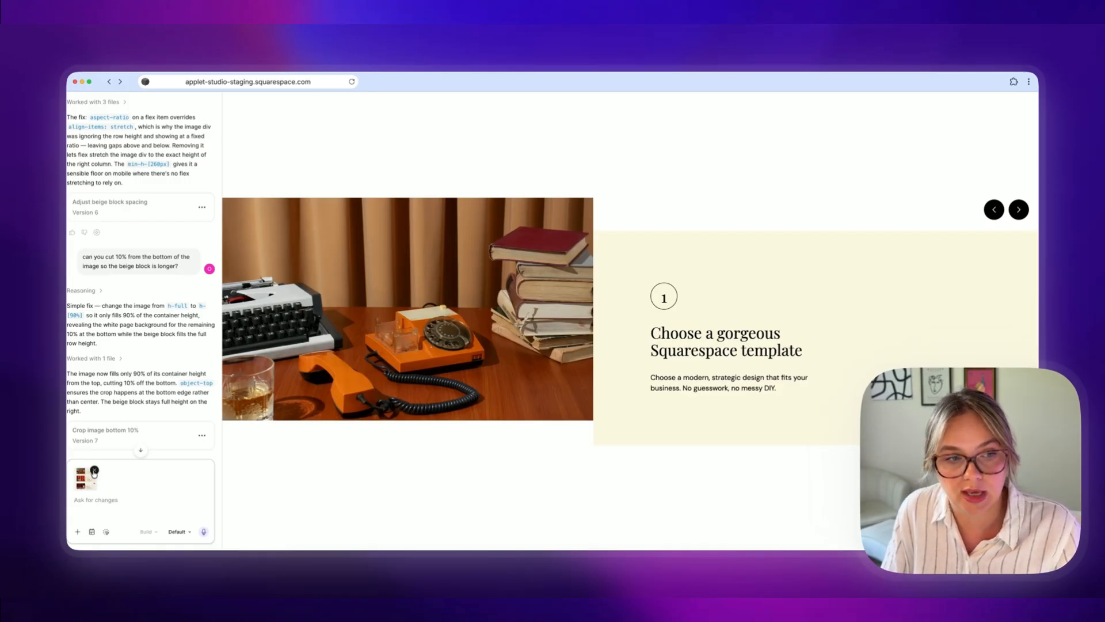
{"action": "left_click", "coordinate": [94, 470]}
Step: Scroll through the Figma Make conversation history for the slider recreation
{"action": "scroll", "coordinate": [186, 328], "scroll_direction": "up", "scroll_amount": 3}
{"action": "scroll", "coordinate": [187, 328], "scroll_direction": "up", "scroll_amount": 10}
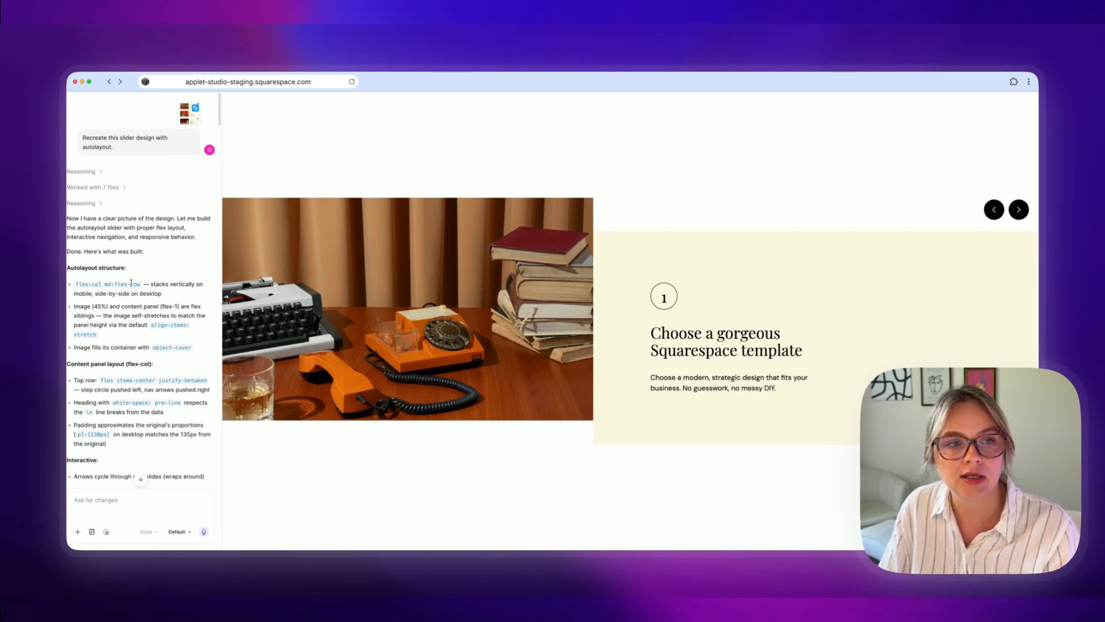
{"action": "scroll", "coordinate": [131, 283], "scroll_direction": "down", "scroll_amount": 10}
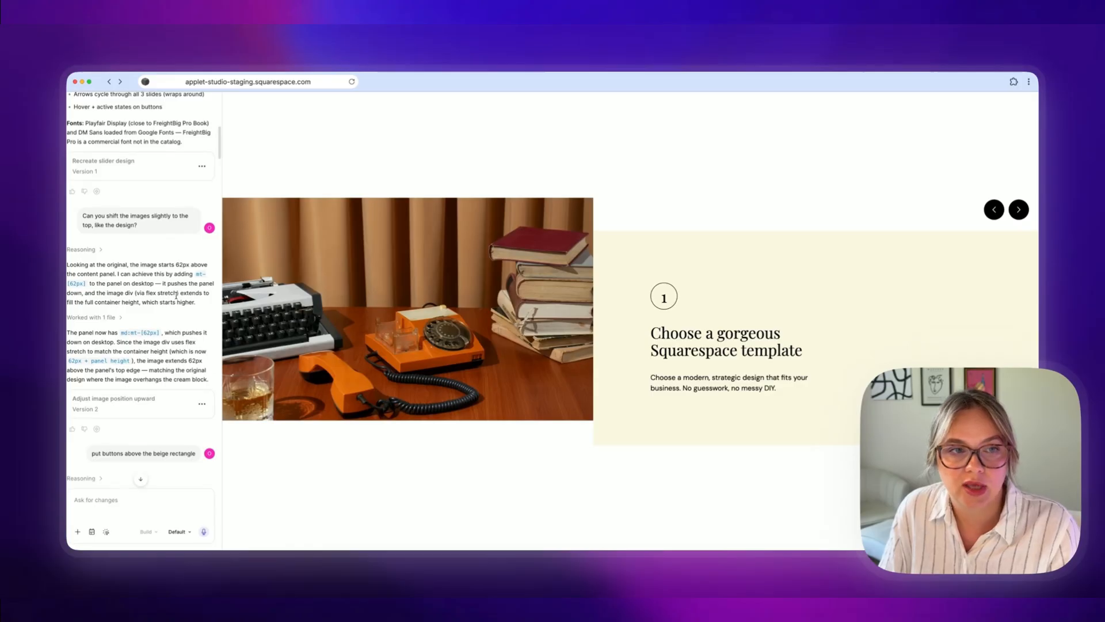
{"action": "scroll", "coordinate": [175, 295], "scroll_direction": "down", "scroll_amount": 15}
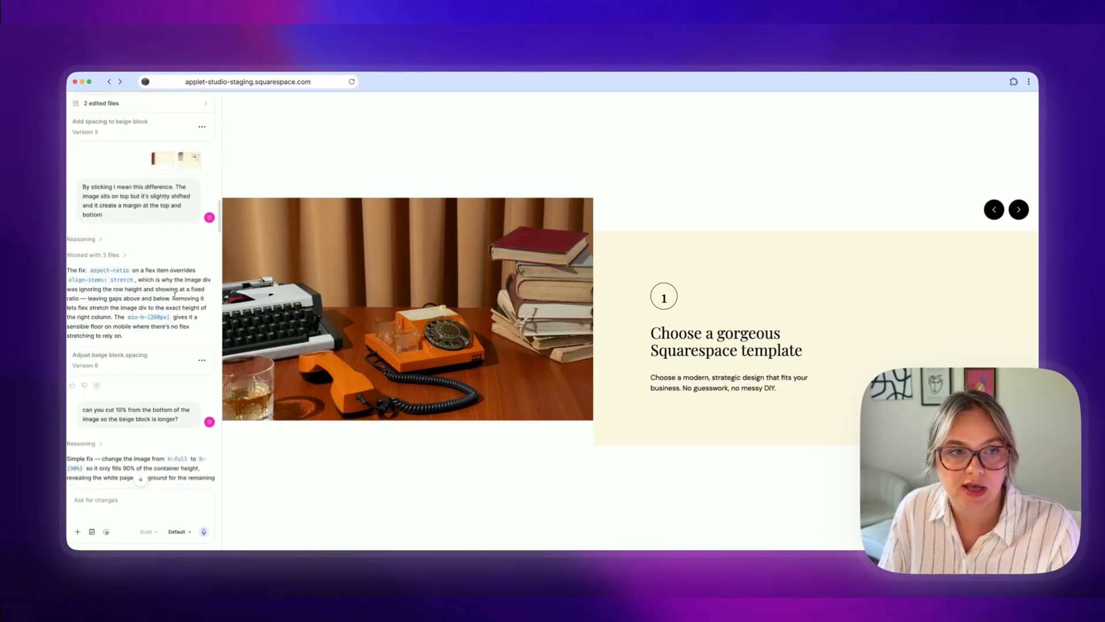
Step: Scroll through the pure HTML and CSS slider code in the Figma Make conversation
{"action": "scroll", "coordinate": [175, 295], "scroll_direction": "down", "scroll_amount": 15}
{"action": "scroll", "coordinate": [117, 248], "scroll_direction": "up", "scroll_amount": 5}
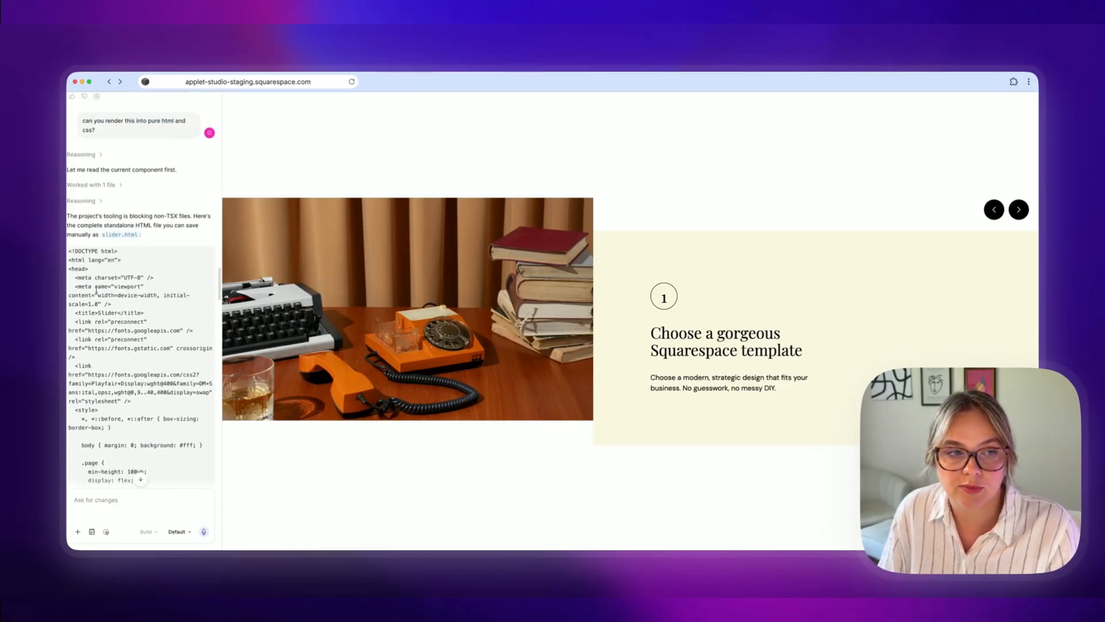
{"action": "scroll", "coordinate": [110, 299], "scroll_direction": "down", "scroll_amount": 5}
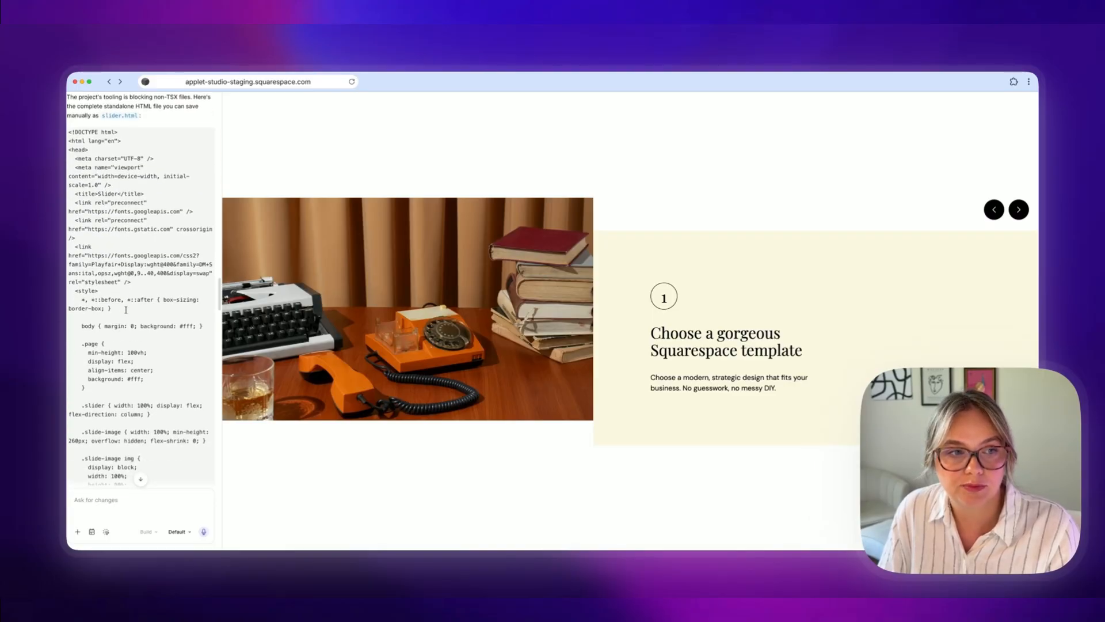
{"action": "scroll", "coordinate": [126, 310], "scroll_direction": "down", "scroll_amount": 1}
{"action": "scroll", "coordinate": [126, 309], "scroll_direction": "down", "scroll_amount": 20}
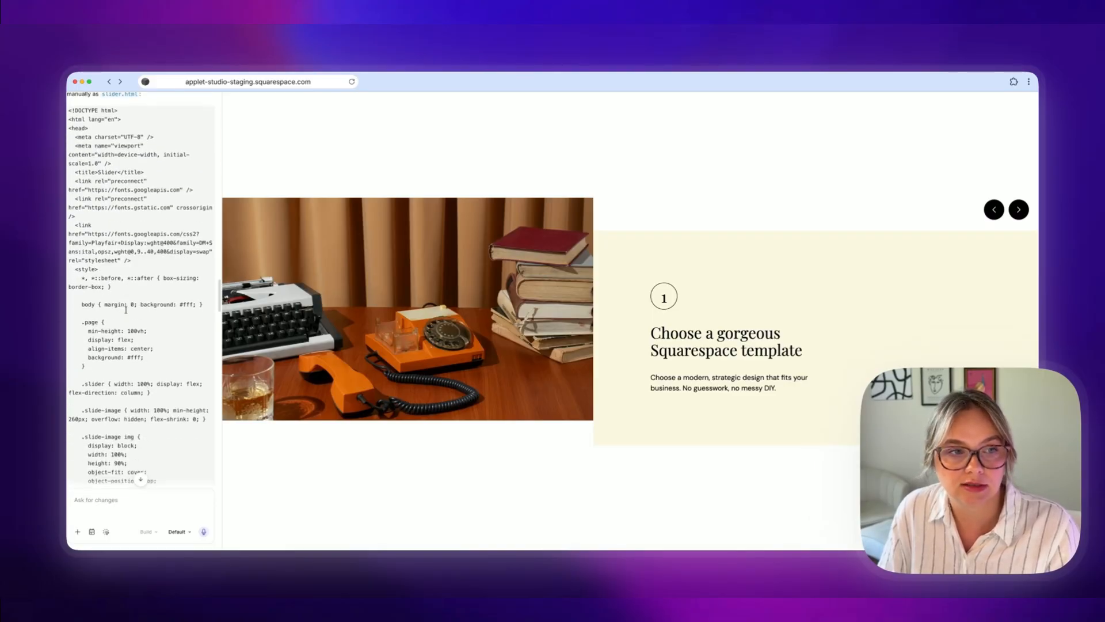
{"action": "scroll", "coordinate": [127, 309], "scroll_direction": "down", "scroll_amount": 11}
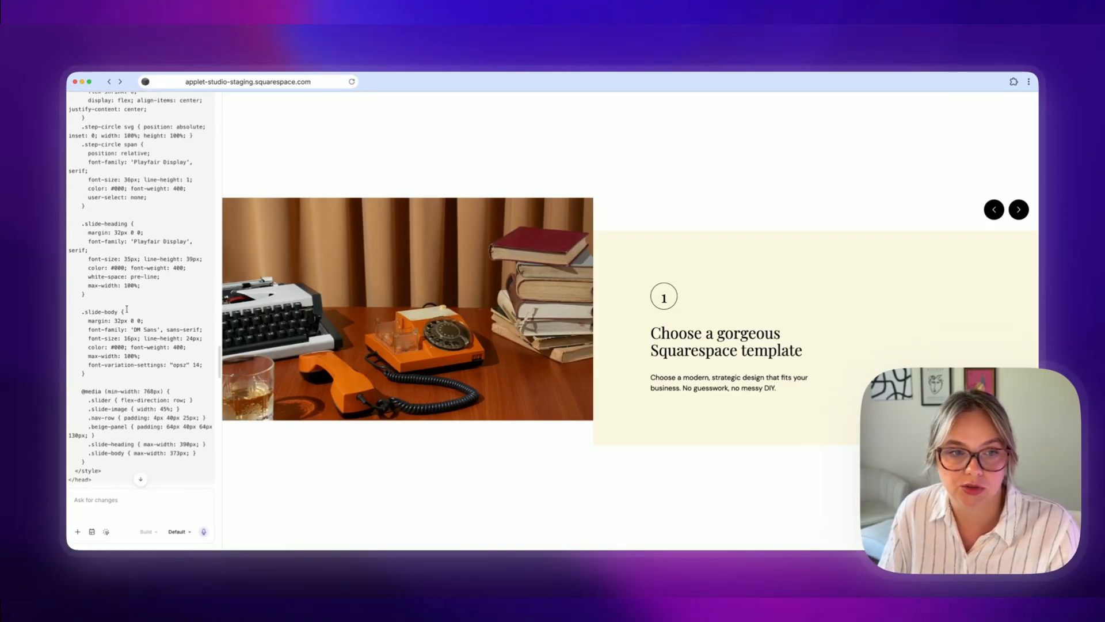
Step: Open the Squarespace code block slider chat in Claude and scroll back through its earlier messages
{"action": "left_click", "coordinate": [642, 561]}
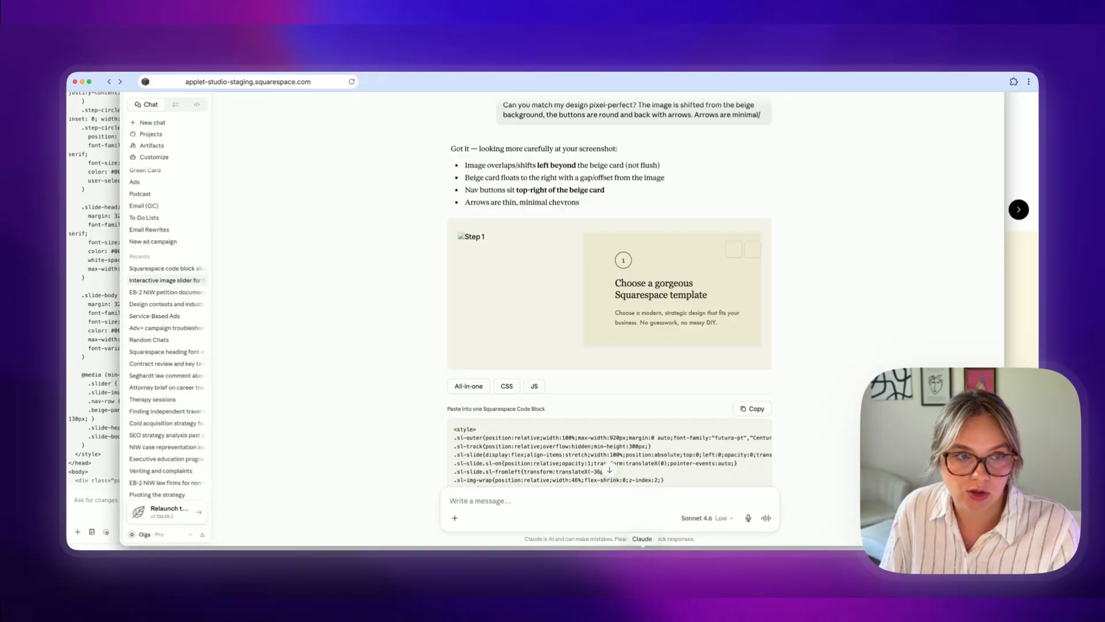
{"action": "left_click", "coordinate": [135, 270]}
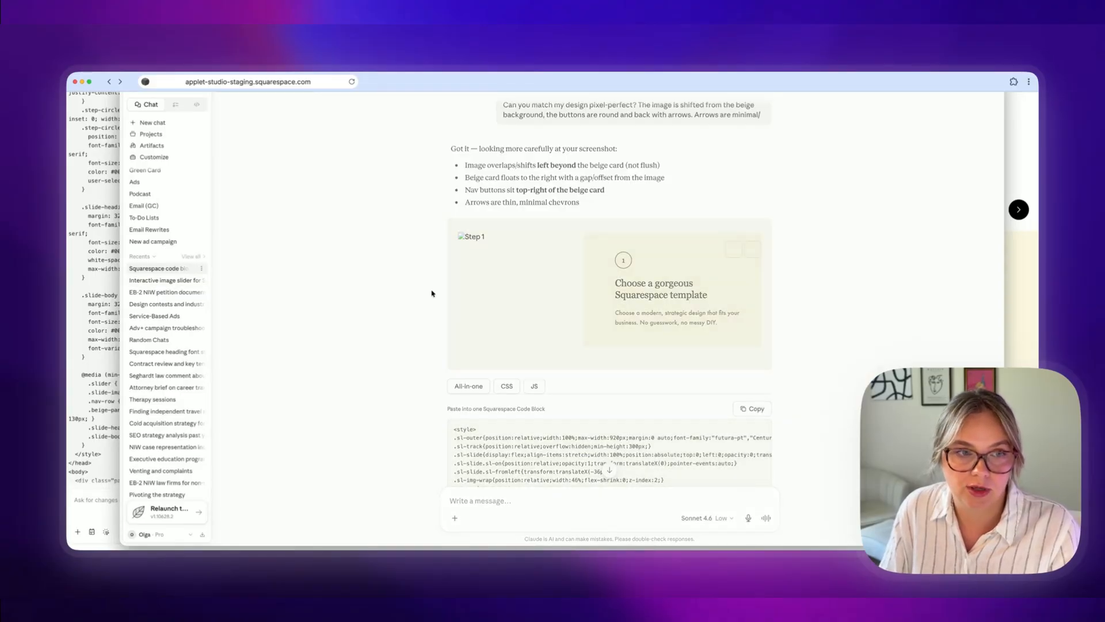
{"action": "scroll", "coordinate": [481, 306], "scroll_direction": "up", "scroll_amount": 10}
{"action": "scroll", "coordinate": [480, 307], "scroll_direction": "up", "scroll_amount": 20}
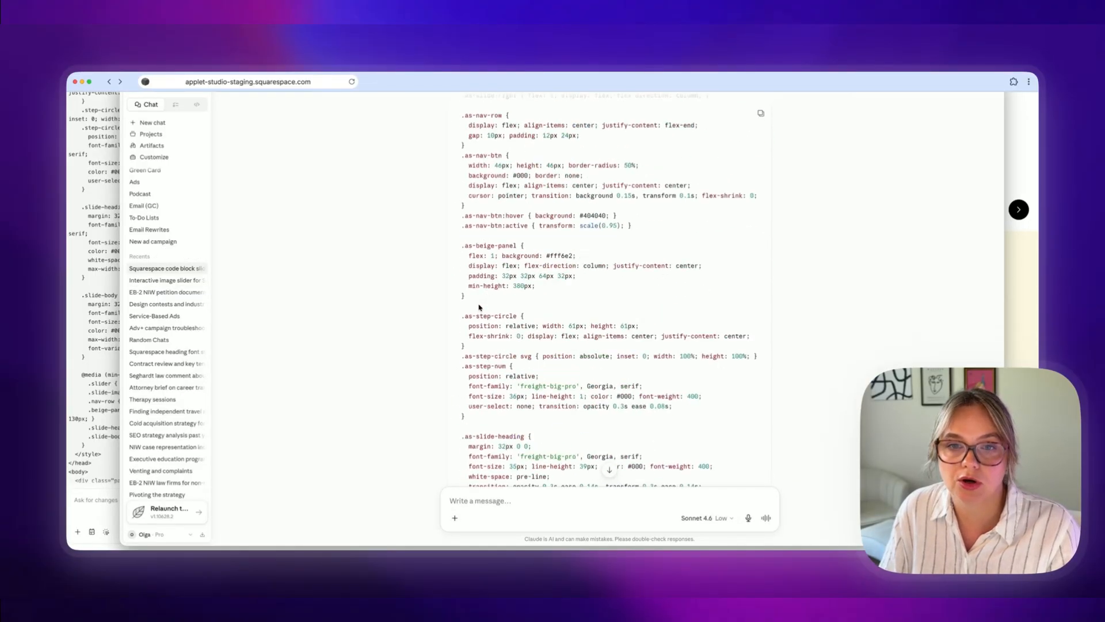
{"action": "scroll", "coordinate": [479, 307], "scroll_direction": "up", "scroll_amount": 20}
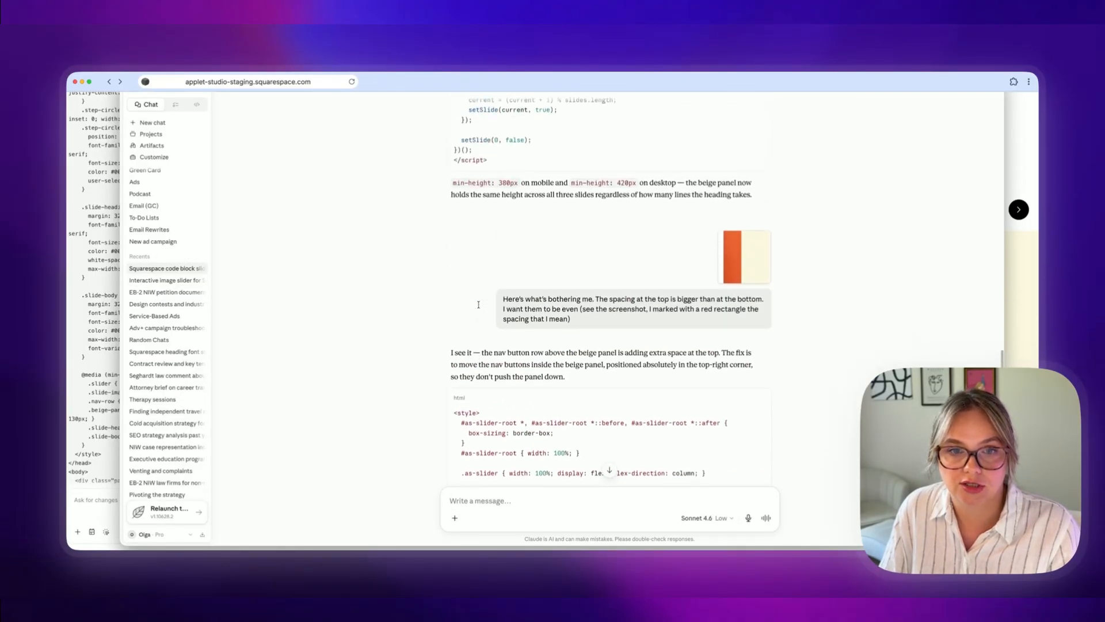
{"action": "scroll", "coordinate": [480, 305], "scroll_direction": "up", "scroll_amount": 20}
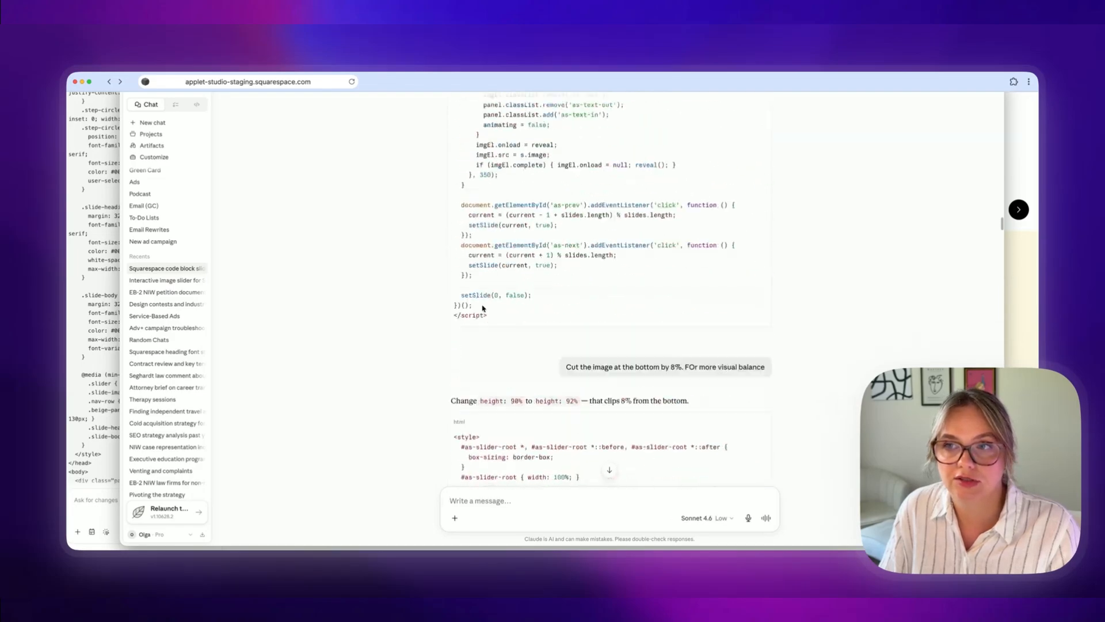
{"action": "scroll", "coordinate": [491, 300], "scroll_direction": "down", "scroll_amount": 20}
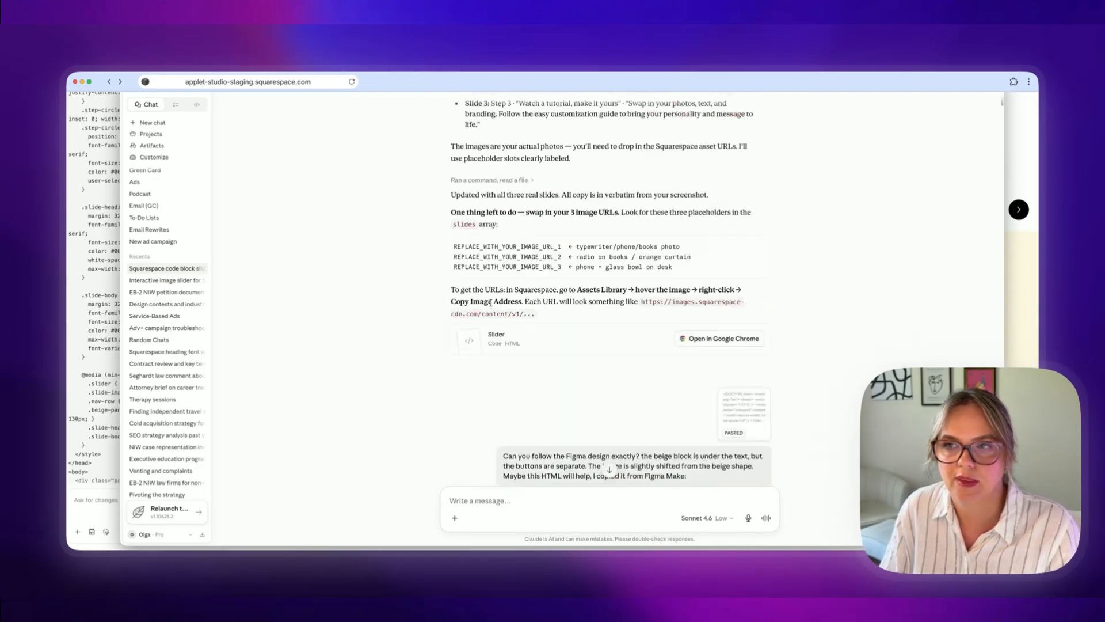
{"action": "scroll", "coordinate": [491, 306], "scroll_direction": "down", "scroll_amount": 5}
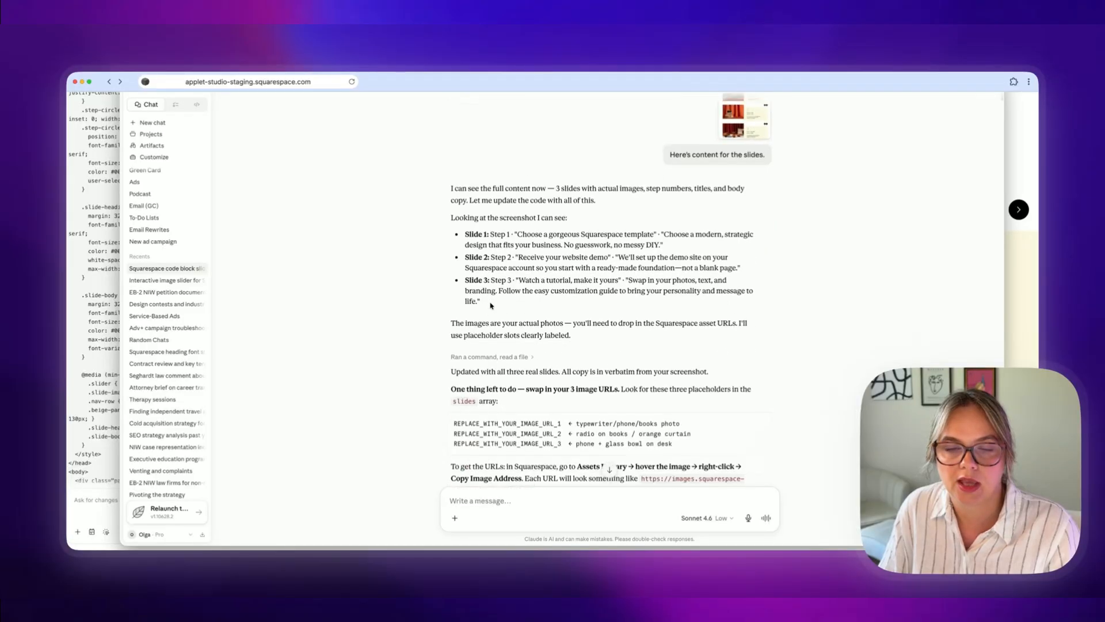
Step: Read through the later slider code block, font and image position updates in the Claude chat
{"action": "scroll", "coordinate": [490, 306], "scroll_direction": "down", "scroll_amount": 6}
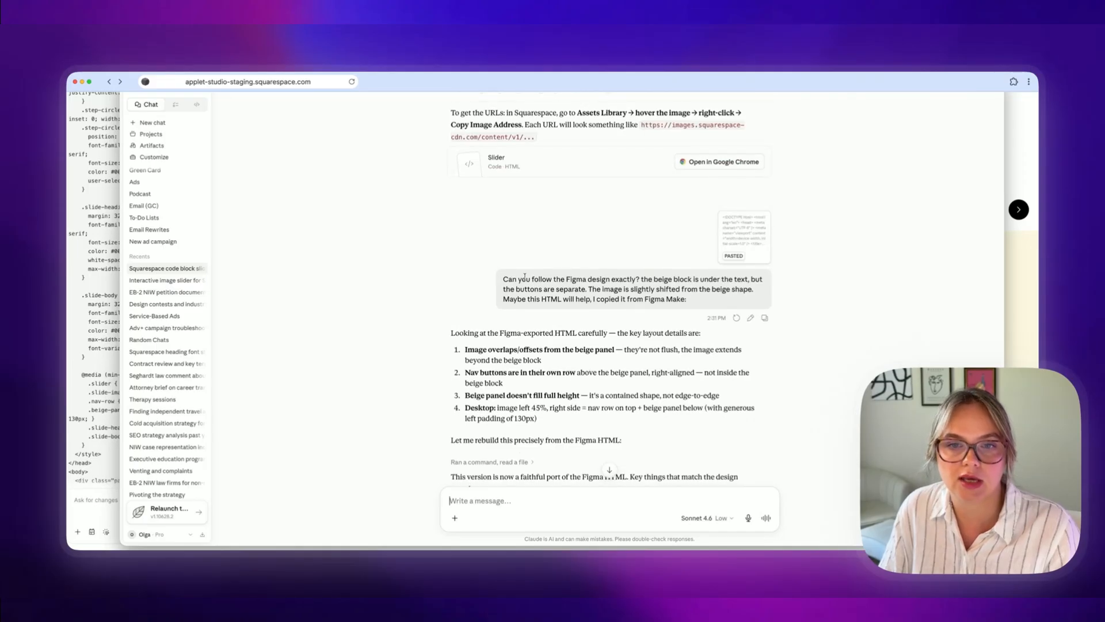
{"action": "scroll", "coordinate": [522, 282], "scroll_direction": "down", "scroll_amount": 20}
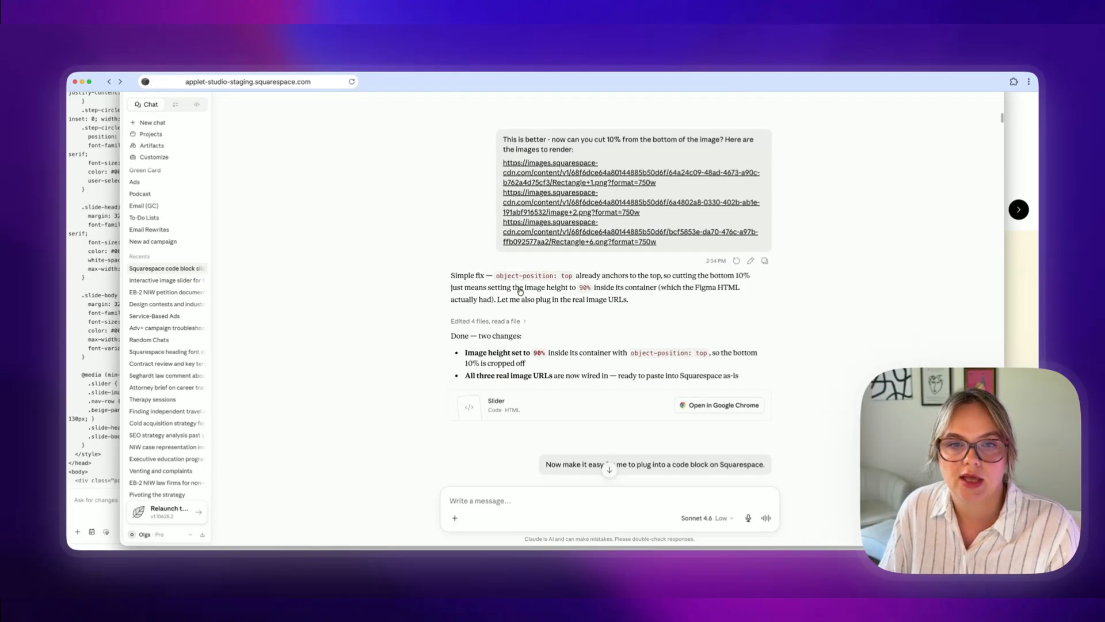
{"action": "scroll", "coordinate": [523, 282], "scroll_direction": "down", "scroll_amount": 5}
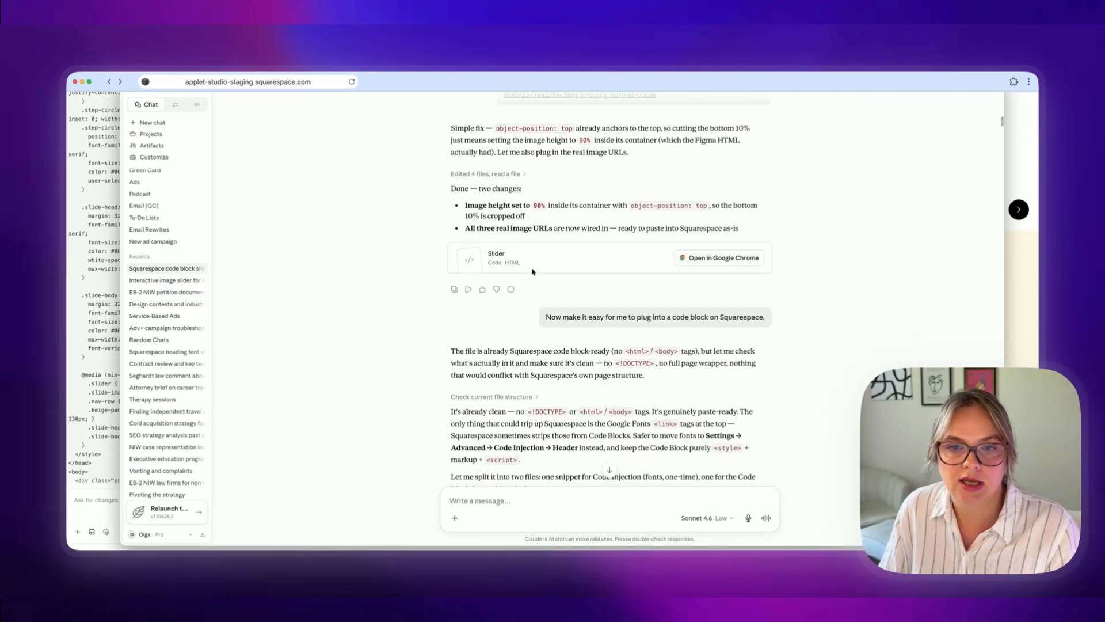
{"action": "scroll", "coordinate": [533, 272], "scroll_direction": "down", "scroll_amount": 9}
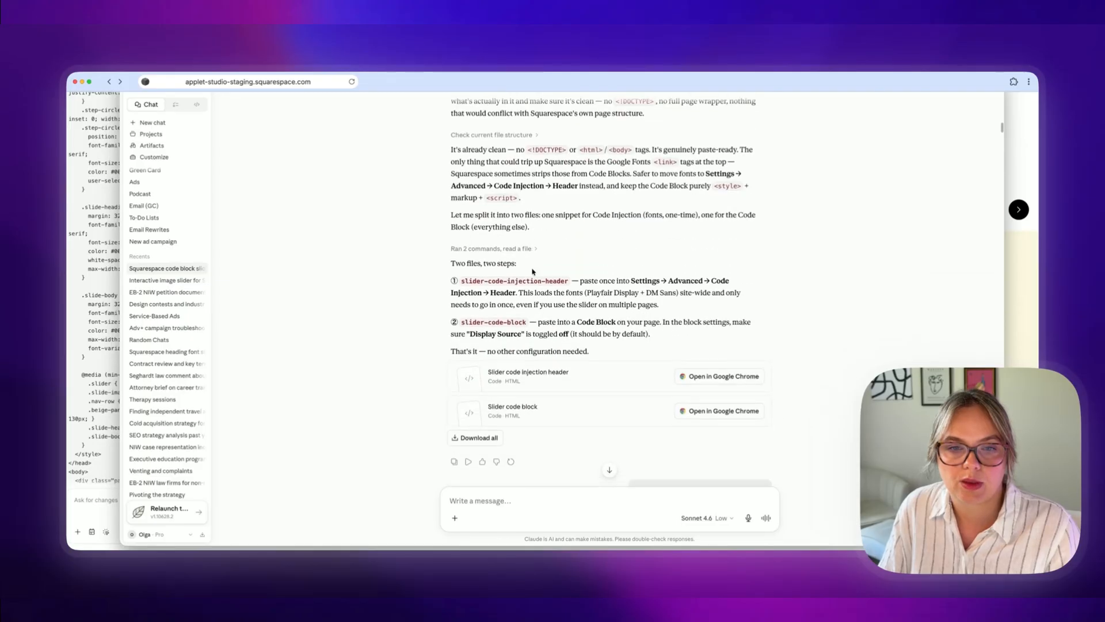
{"action": "scroll", "coordinate": [533, 271], "scroll_direction": "down", "scroll_amount": 20}
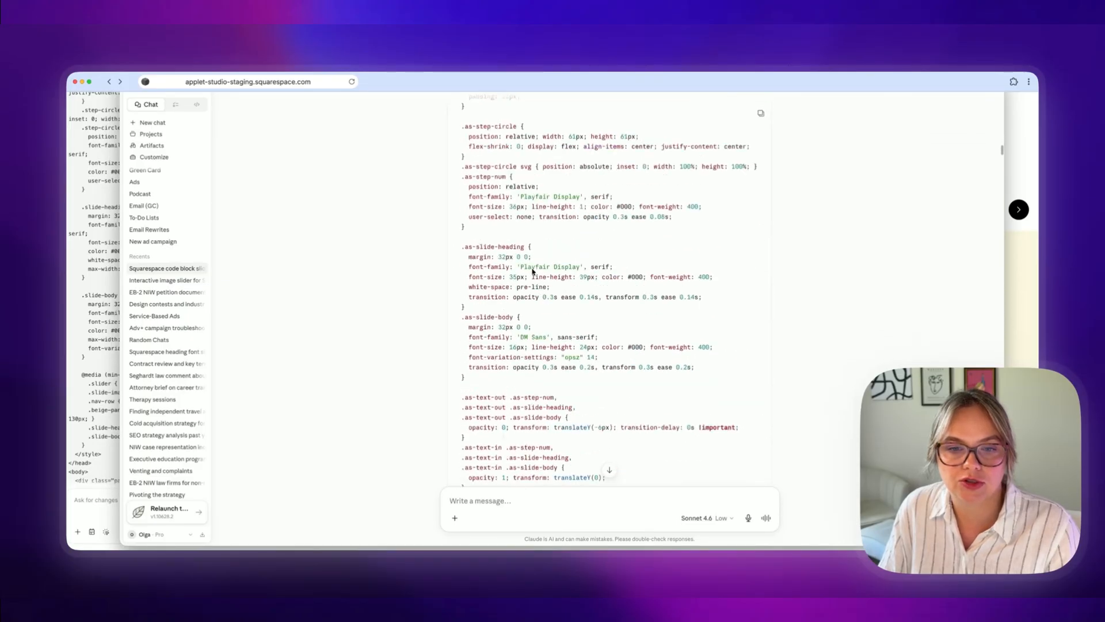
{"action": "scroll", "coordinate": [533, 272], "scroll_direction": "down", "scroll_amount": 20}
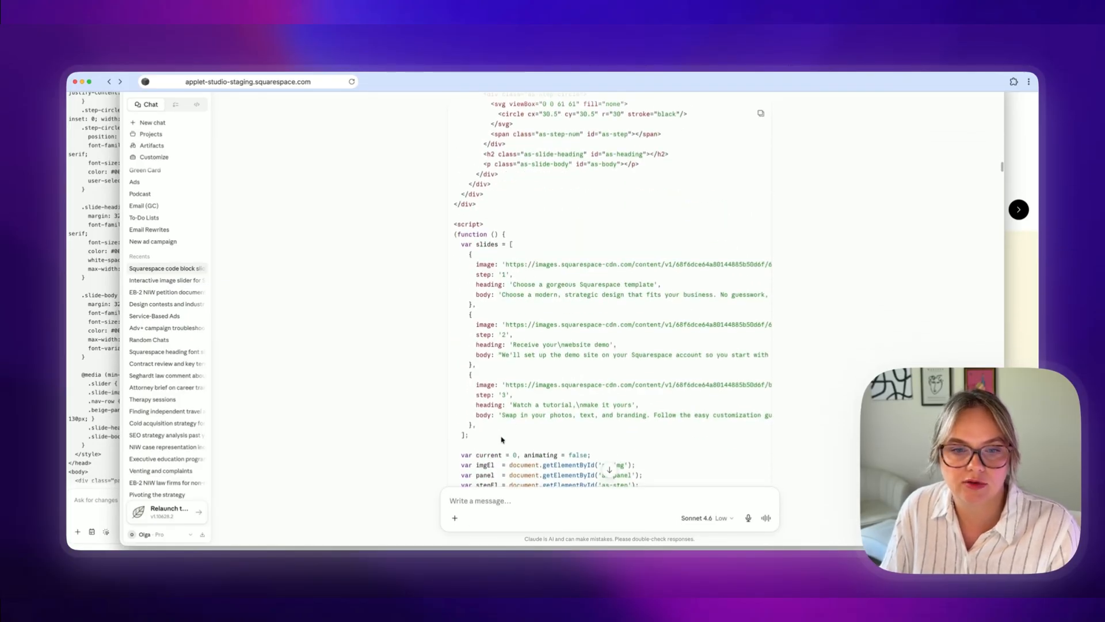
{"action": "scroll", "coordinate": [502, 439], "scroll_direction": "down", "scroll_amount": 12}
{"action": "scroll", "coordinate": [508, 421], "scroll_direction": "down", "scroll_amount": 19}
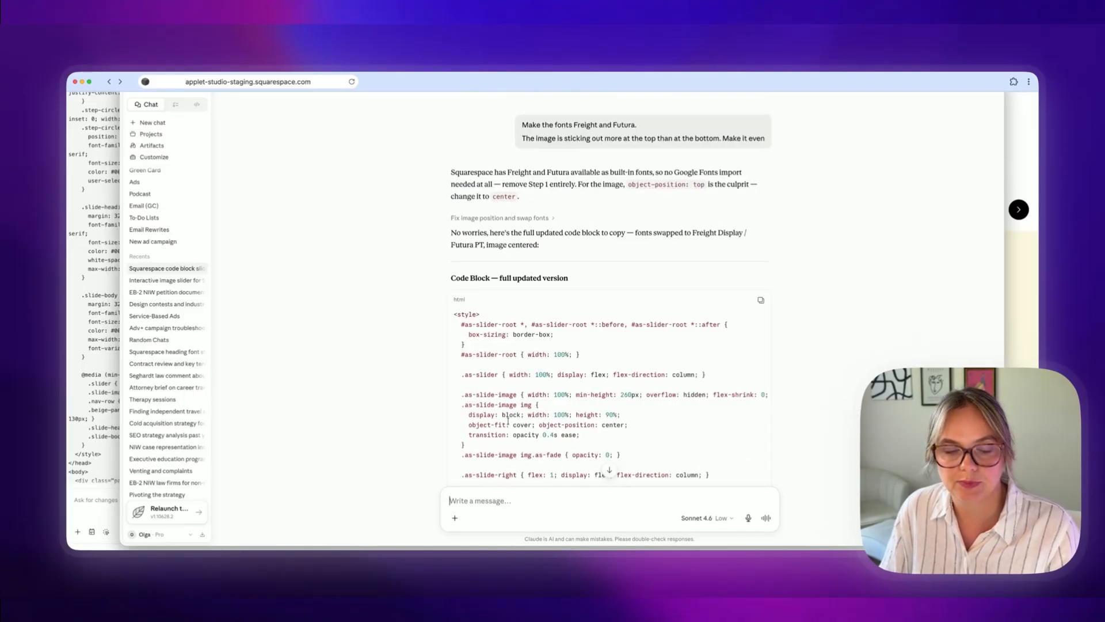
{"action": "scroll", "coordinate": [507, 421], "scroll_direction": "down", "scroll_amount": 2}
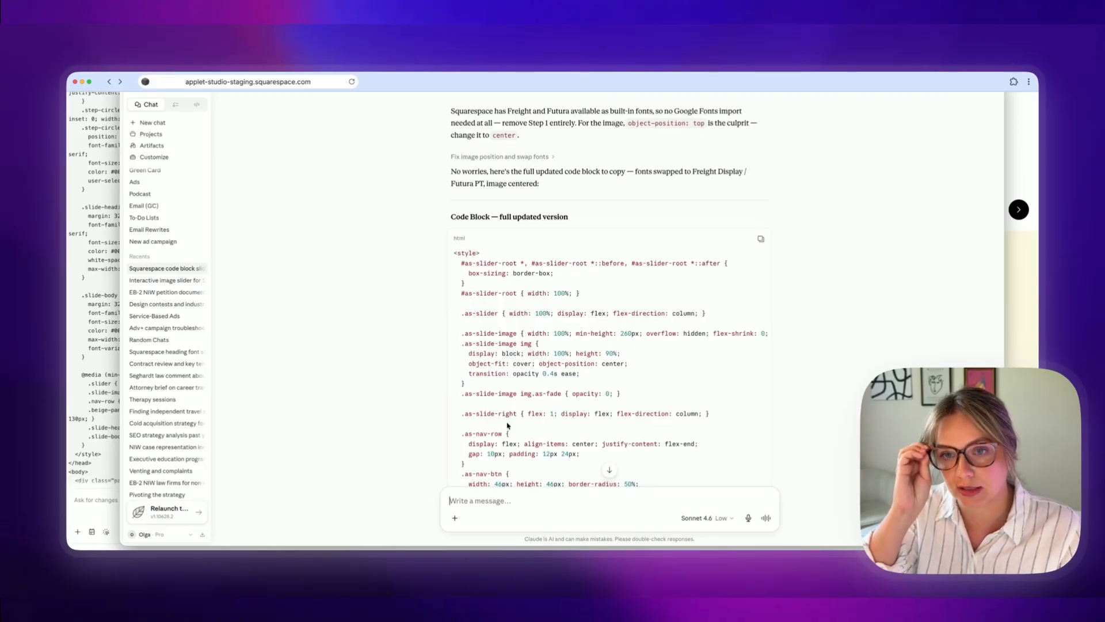
{"action": "scroll", "coordinate": [521, 271], "scroll_direction": "down", "scroll_amount": 15}
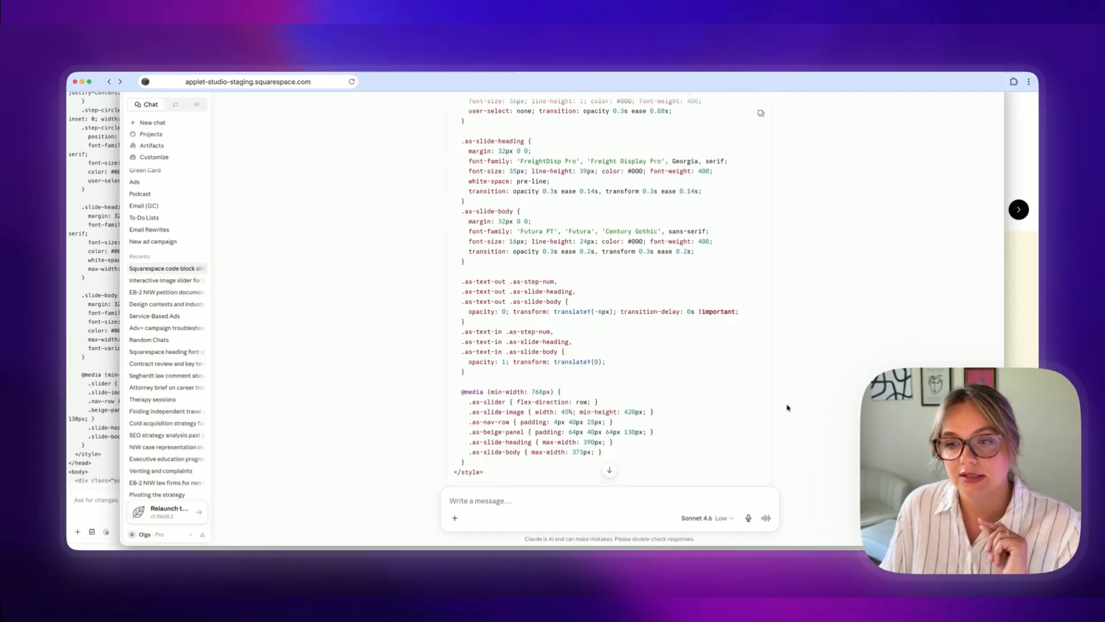
{"action": "scroll", "coordinate": [789, 407], "scroll_direction": "up", "scroll_amount": 1}
Step: Switch to the Squarespace Slider page, enter edit mode and open the add block panel
{"action": "left_click", "coordinate": [1020, 426]}
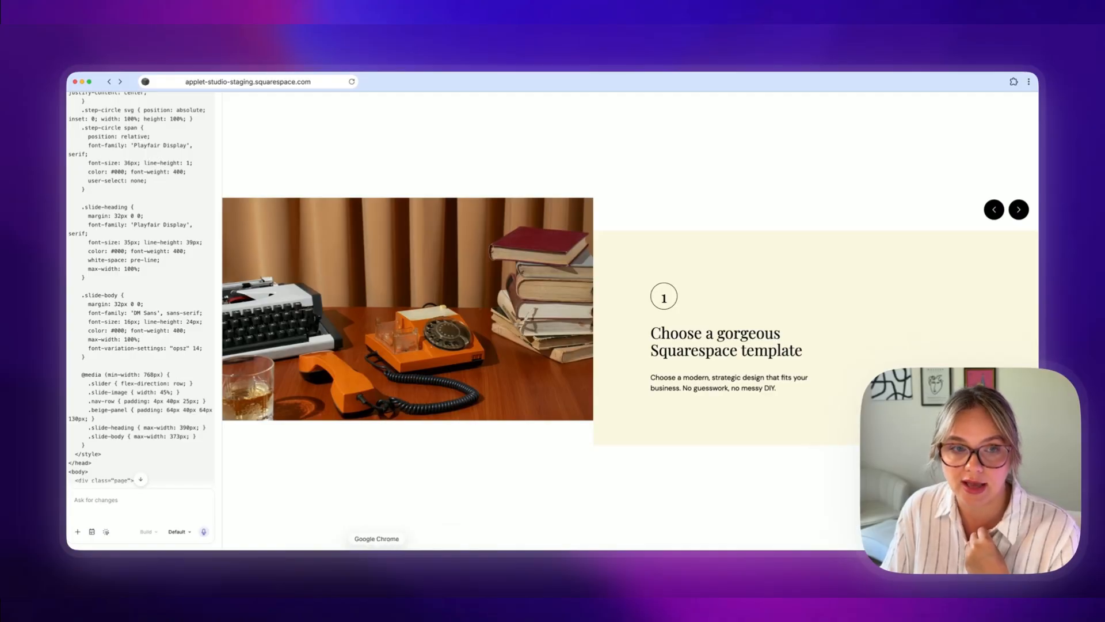
{"action": "left_click", "coordinate": [376, 557]}
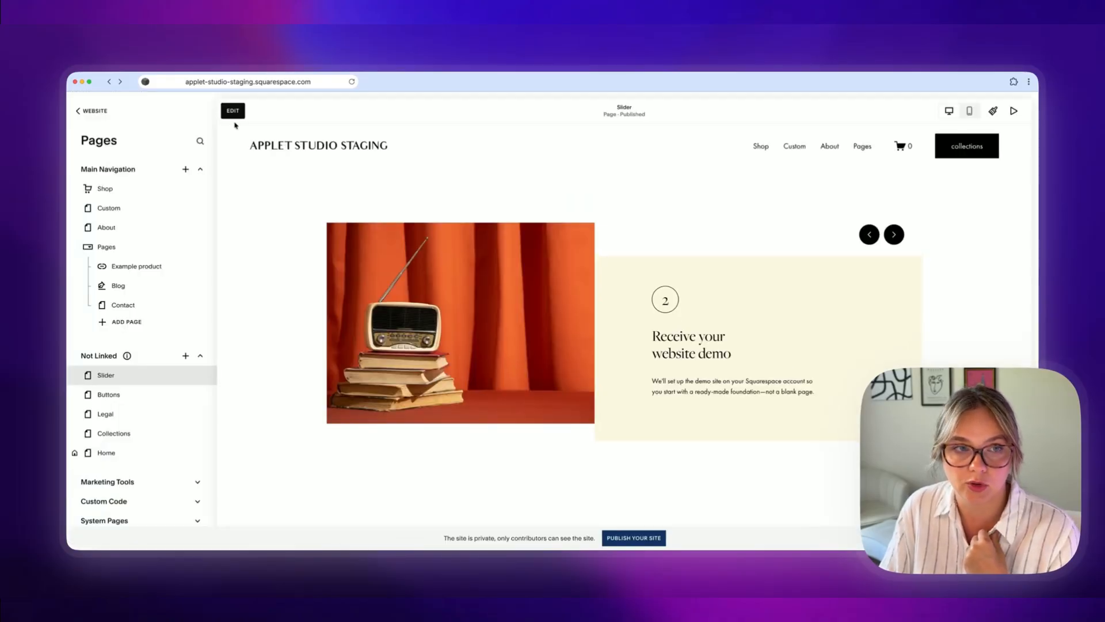
{"action": "left_click", "coordinate": [233, 110]}
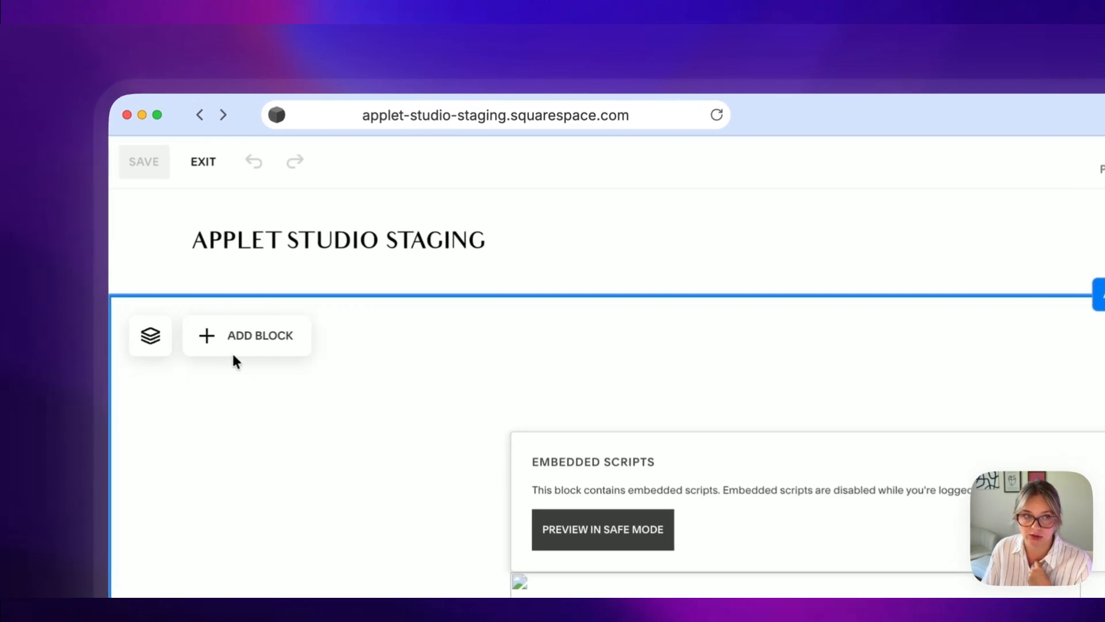
{"action": "left_click", "coordinate": [244, 346]}
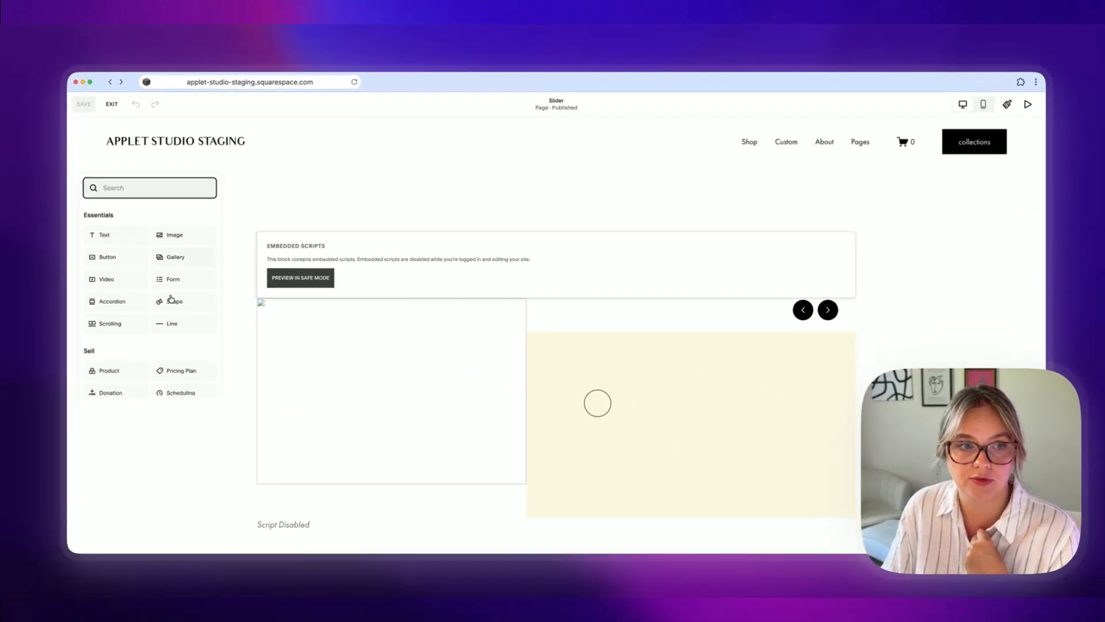
Step: Try adding an Embed block found by searching "em" and setting it to embed as Code Snippet
{"action": "scroll", "coordinate": [148, 296], "scroll_direction": "down", "scroll_amount": 1}
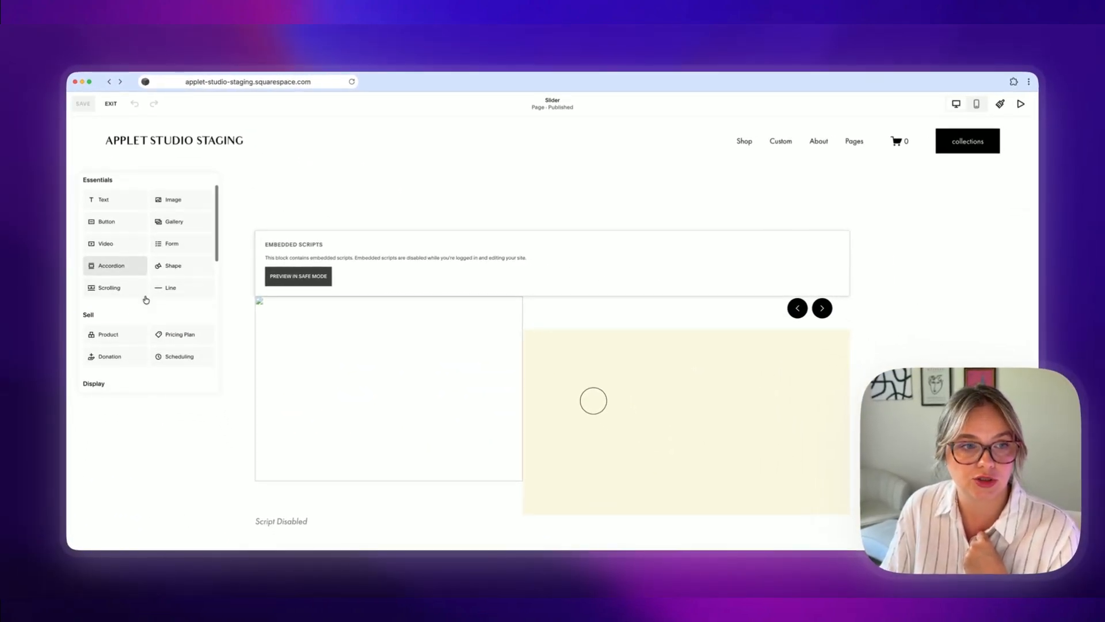
{"action": "scroll", "coordinate": [146, 293], "scroll_direction": "down", "scroll_amount": 2}
{"action": "scroll", "coordinate": [146, 266], "scroll_direction": "up", "scroll_amount": 3}
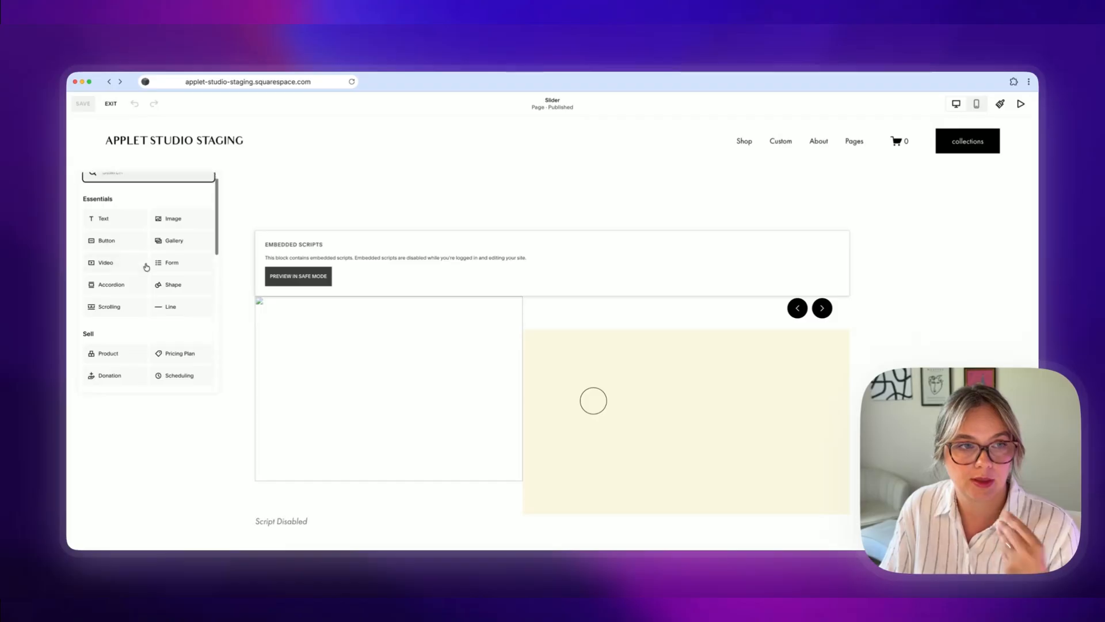
{"action": "scroll", "coordinate": [146, 267], "scroll_direction": "up", "scroll_amount": 1}
{"action": "type", "text": "em"}
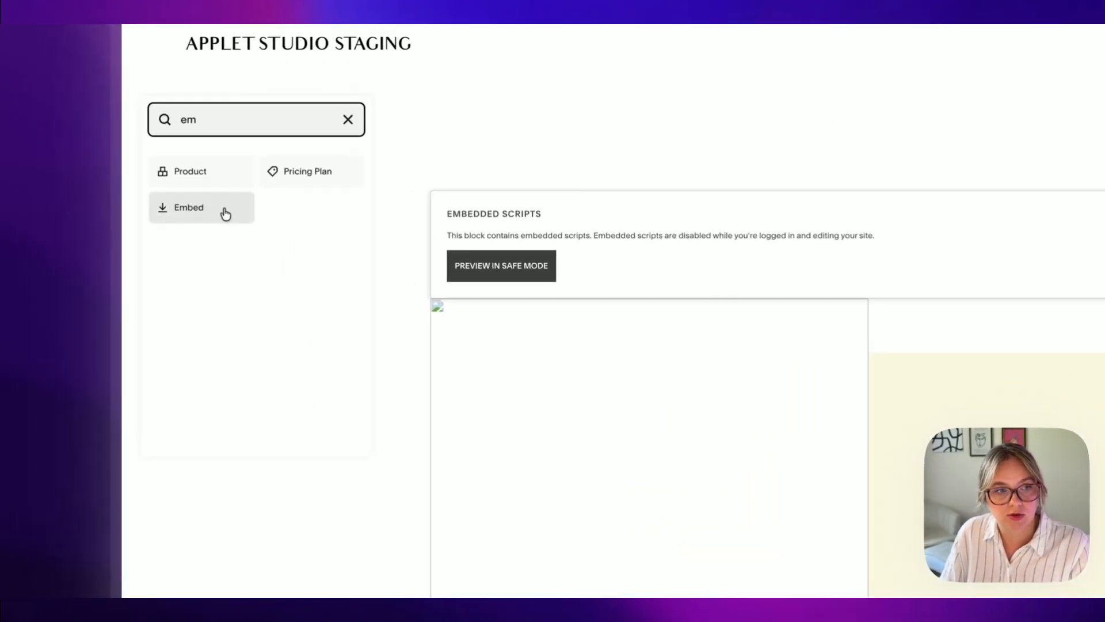
{"action": "left_click", "coordinate": [127, 241]}
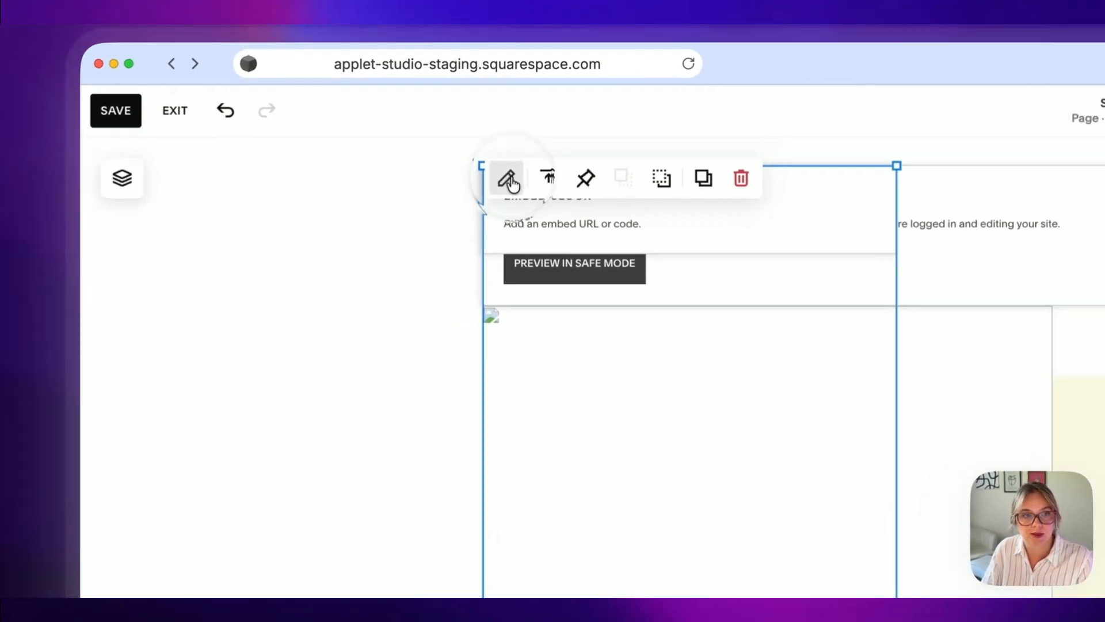
{"action": "left_click", "coordinate": [507, 179]}
{"action": "left_click", "coordinate": [694, 317]}
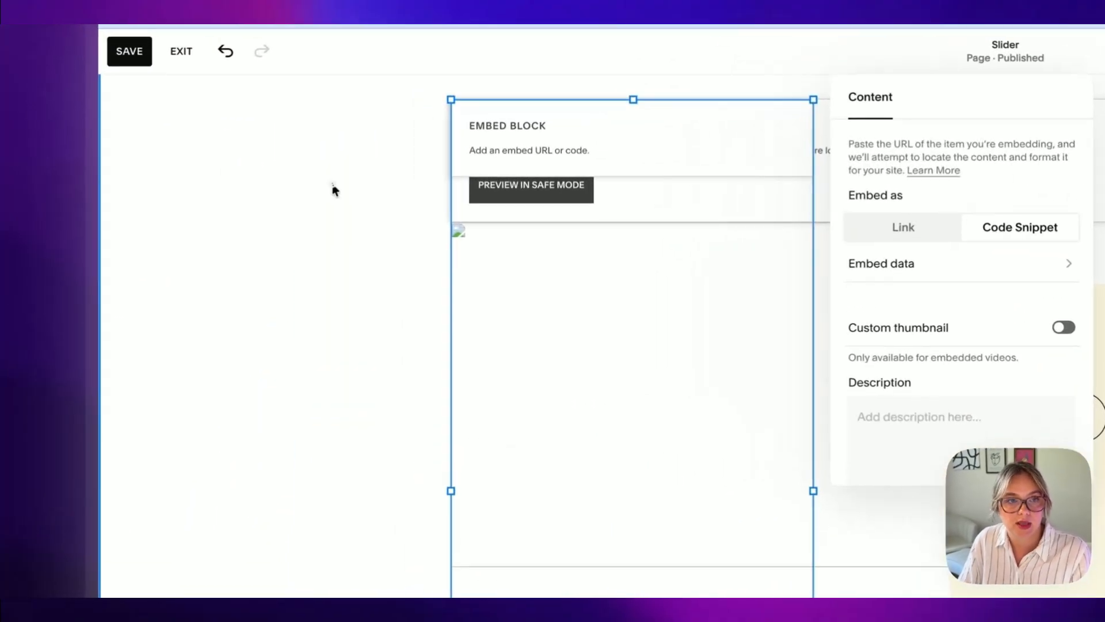
{"action": "left_click", "coordinate": [193, 177]}
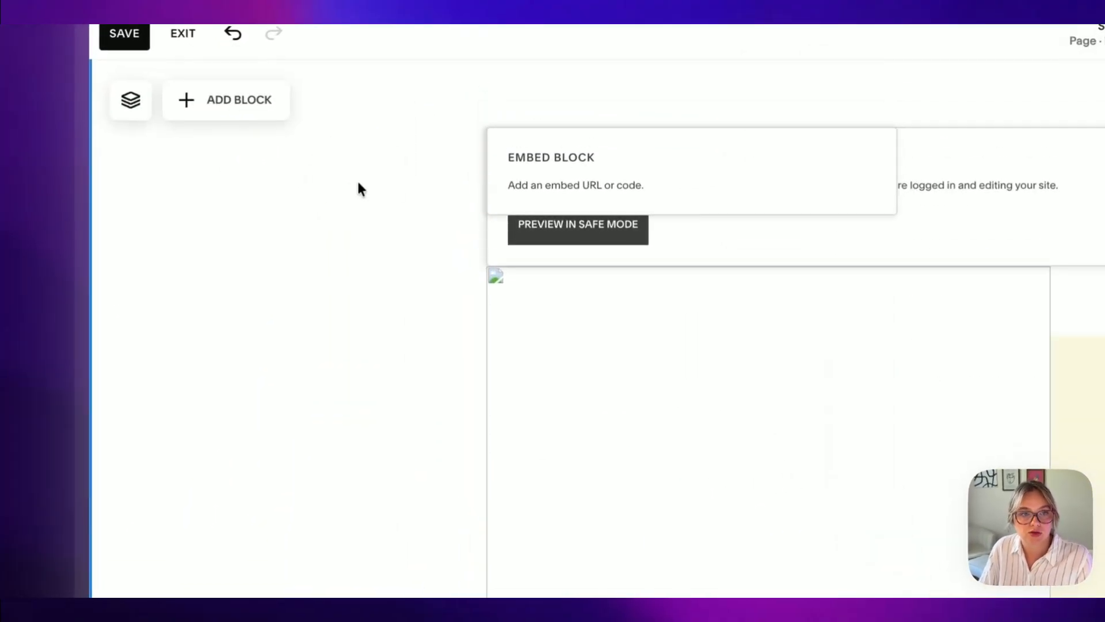
{"action": "left_click", "coordinate": [270, 144]}
{"action": "left_click", "coordinate": [744, 147]}
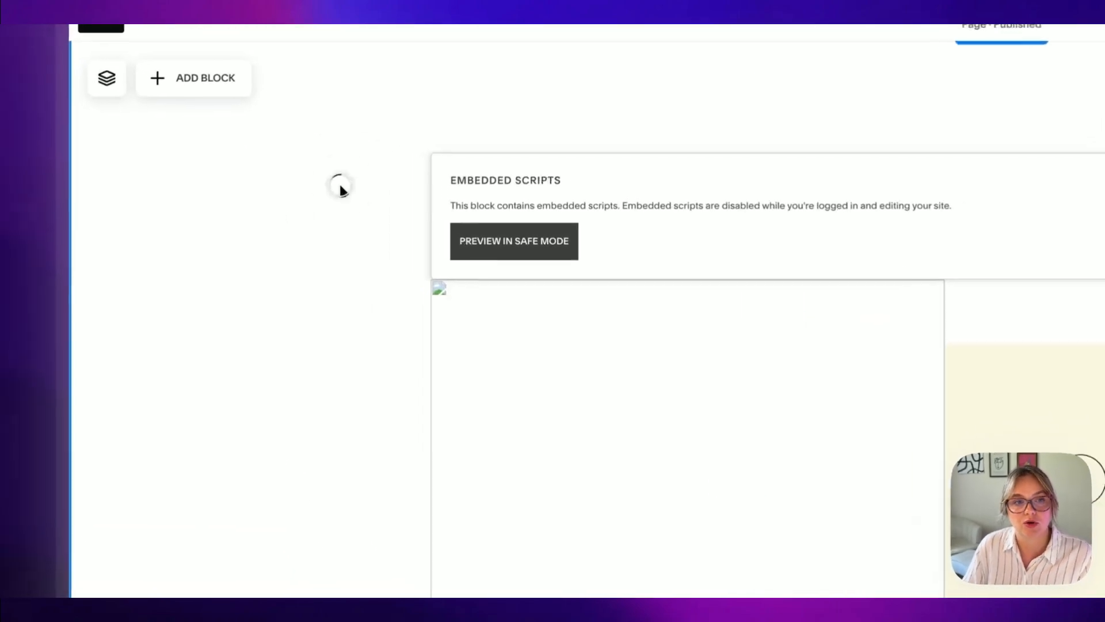
Step: Open the existing slider code block's HTML content, then save the page and exit the editor
{"action": "left_click", "coordinate": [289, 200]}
{"action": "left_click", "coordinate": [449, 109]}
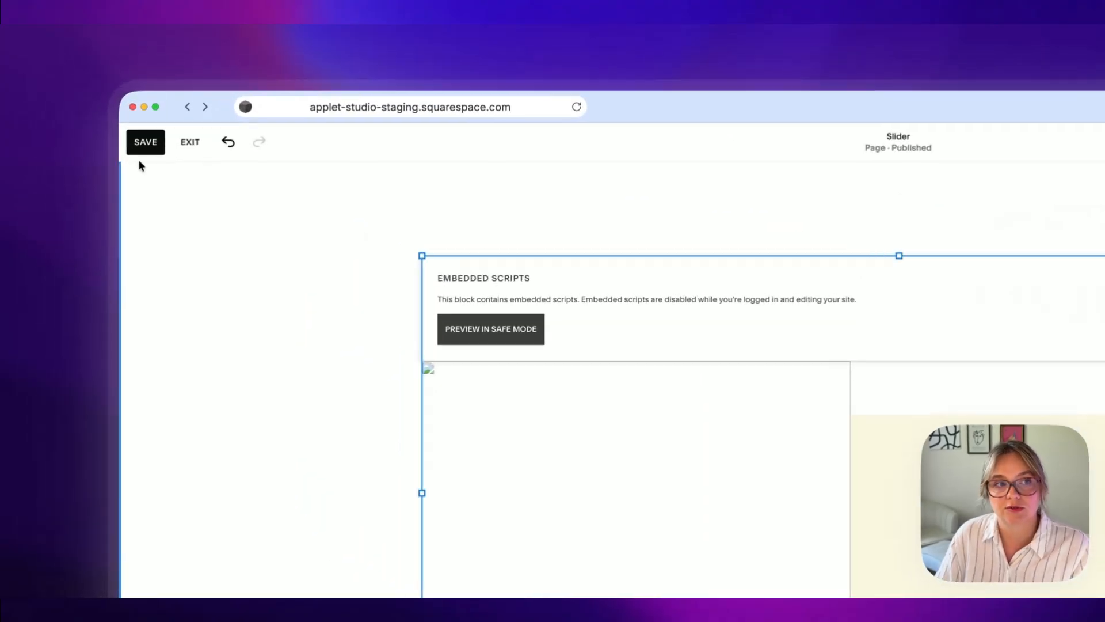
{"action": "left_click", "coordinate": [83, 104]}
{"action": "left_click", "coordinate": [239, 167]}
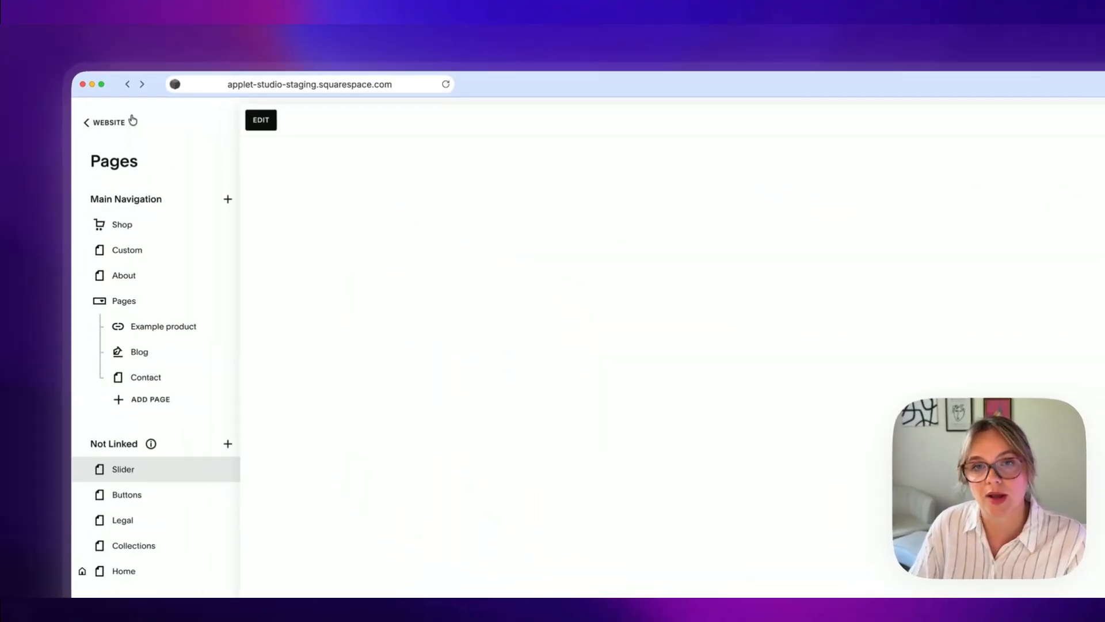